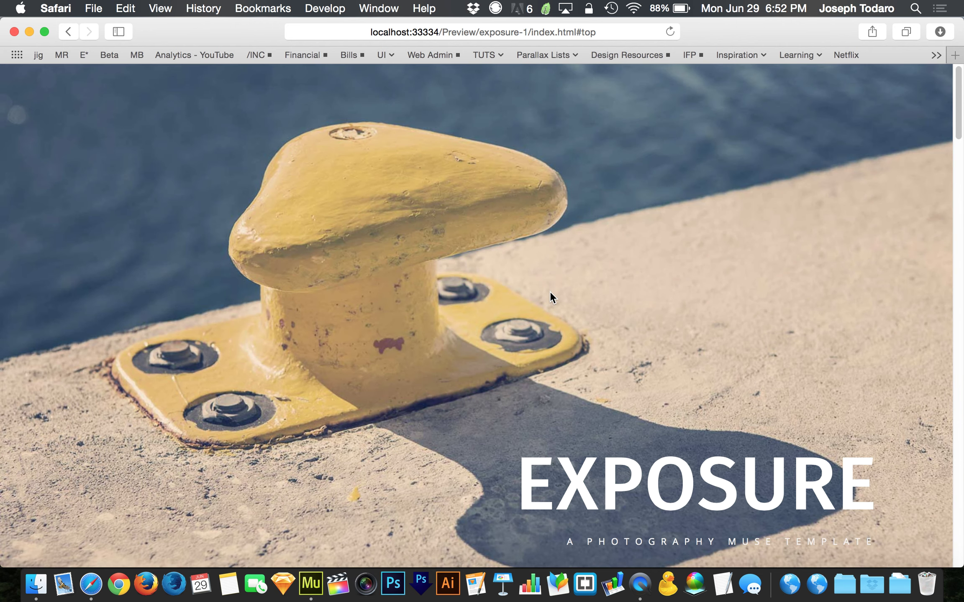
- Scroll the Exposure preview down to the gallery and back, then resize the Safari window
{"action": "scroll", "coordinate": [549, 291], "scroll_direction": "down", "scroll_amount": 10}
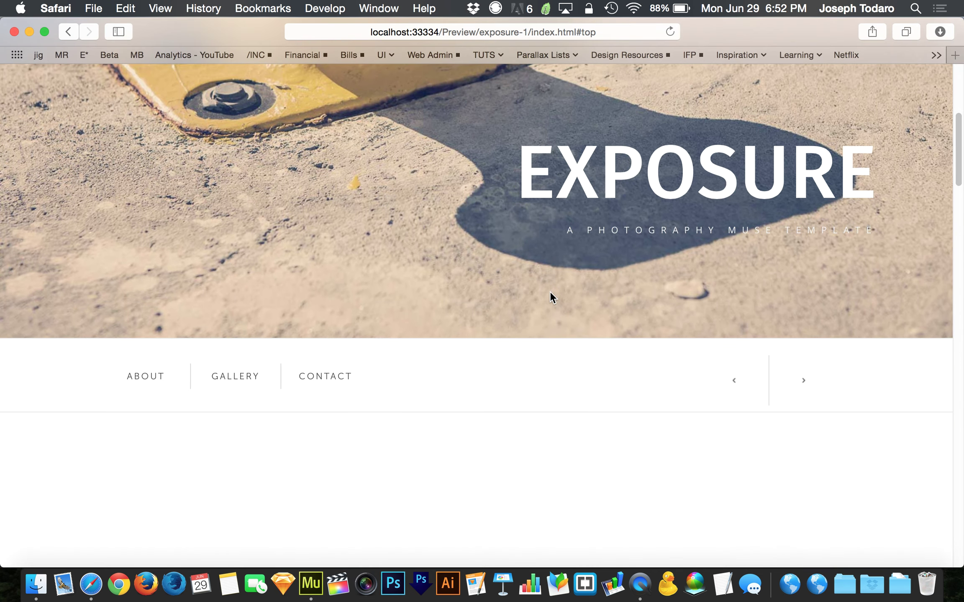
{"action": "scroll", "coordinate": [550, 292], "scroll_direction": "down", "scroll_amount": 10}
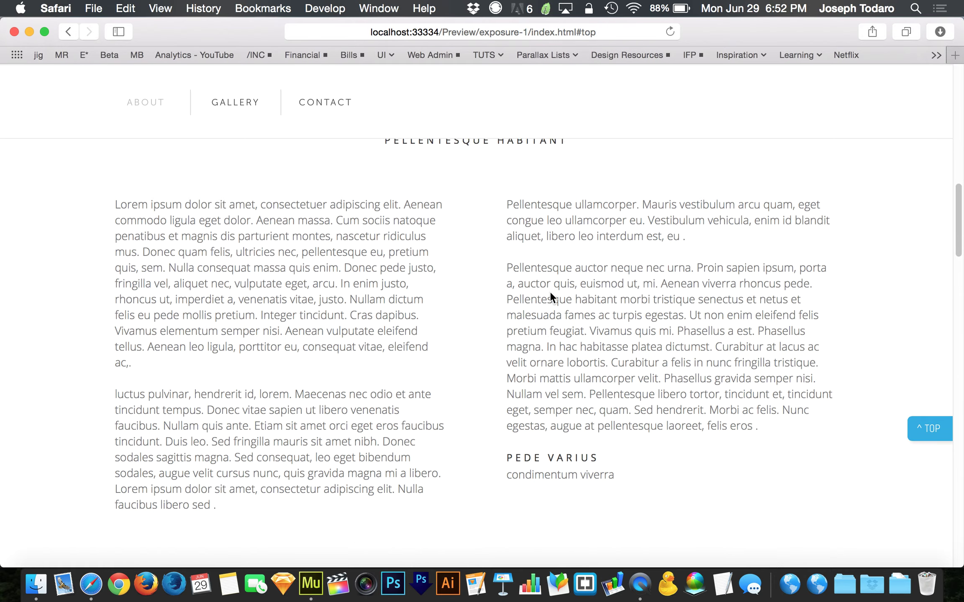
{"action": "scroll", "coordinate": [549, 292], "scroll_direction": "up", "scroll_amount": 7}
{"action": "scroll", "coordinate": [550, 292], "scroll_direction": "up", "scroll_amount": 8}
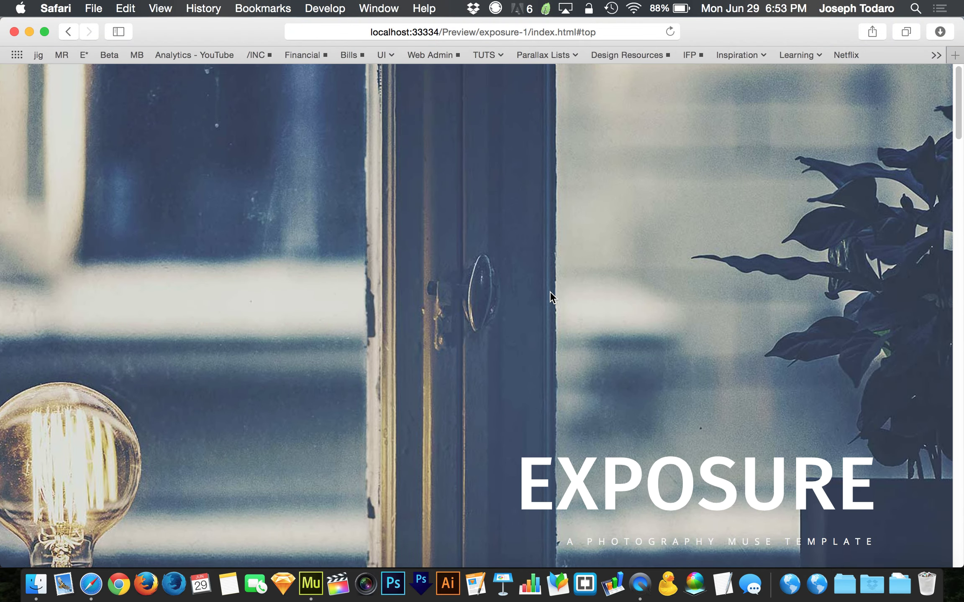
{"action": "scroll", "coordinate": [549, 291], "scroll_direction": "down", "scroll_amount": 10}
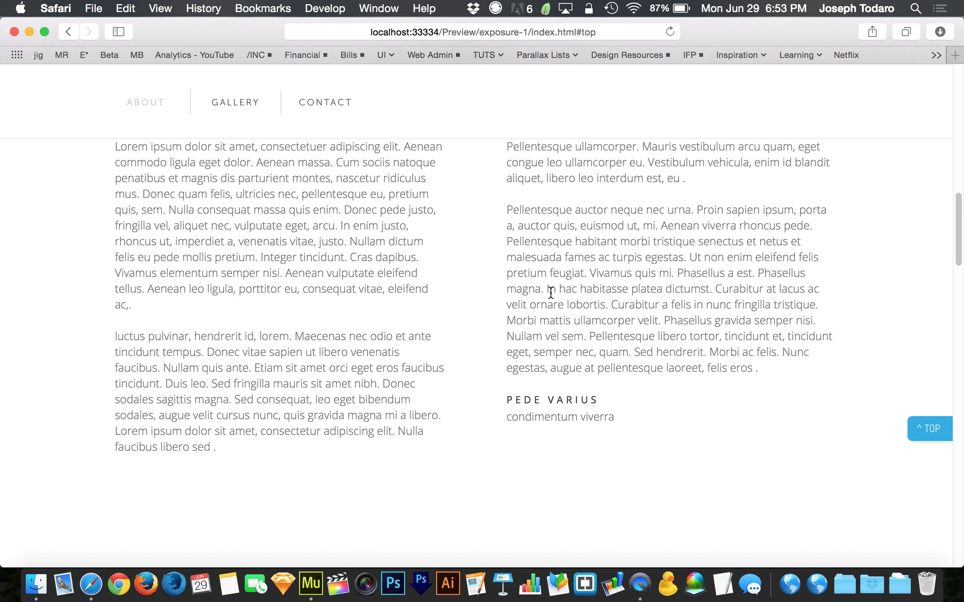
{"action": "scroll", "coordinate": [551, 292], "scroll_direction": "down", "scroll_amount": 5}
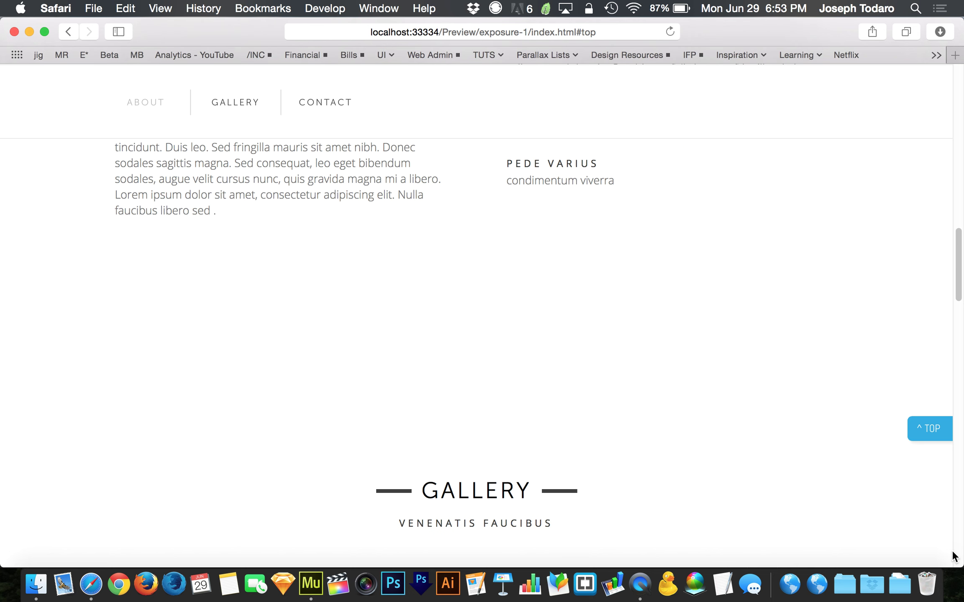
{"action": "mouse_move", "coordinate": [959, 564]}
{"action": "left_mouse_down"}
{"action": "mouse_move", "coordinate": [788, 511]}
{"action": "mouse_move", "coordinate": [822, 525]}
{"action": "mouse_move", "coordinate": [838, 417]}
{"action": "mouse_move", "coordinate": [794, 353]}
{"action": "mouse_move", "coordinate": [738, 423]}
{"action": "mouse_move", "coordinate": [738, 264]}
{"action": "mouse_move", "coordinate": [737, 286]}
{"action": "mouse_move", "coordinate": [960, 451]}
{"action": "mouse_move", "coordinate": [962, 566]}
{"action": "left_mouse_up"}
- Scroll to the page bottom, shorten the window, and test the ^ TOP jump back to the hero
{"action": "scroll", "coordinate": [744, 351], "scroll_direction": "down", "scroll_amount": 6}
{"action": "scroll", "coordinate": [836, 356], "scroll_direction": "down", "scroll_amount": 5}
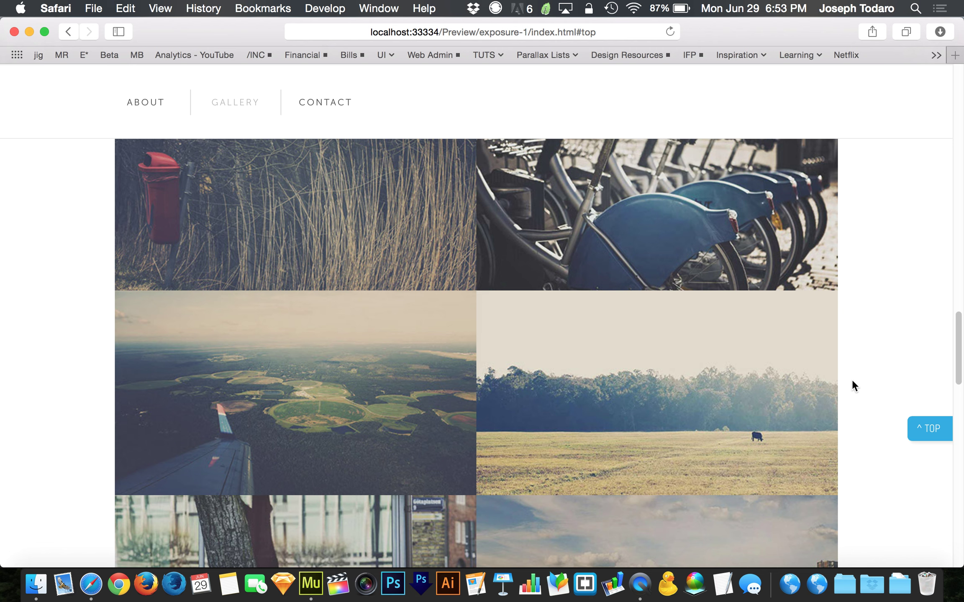
{"action": "scroll", "coordinate": [851, 379], "scroll_direction": "down", "scroll_amount": 4}
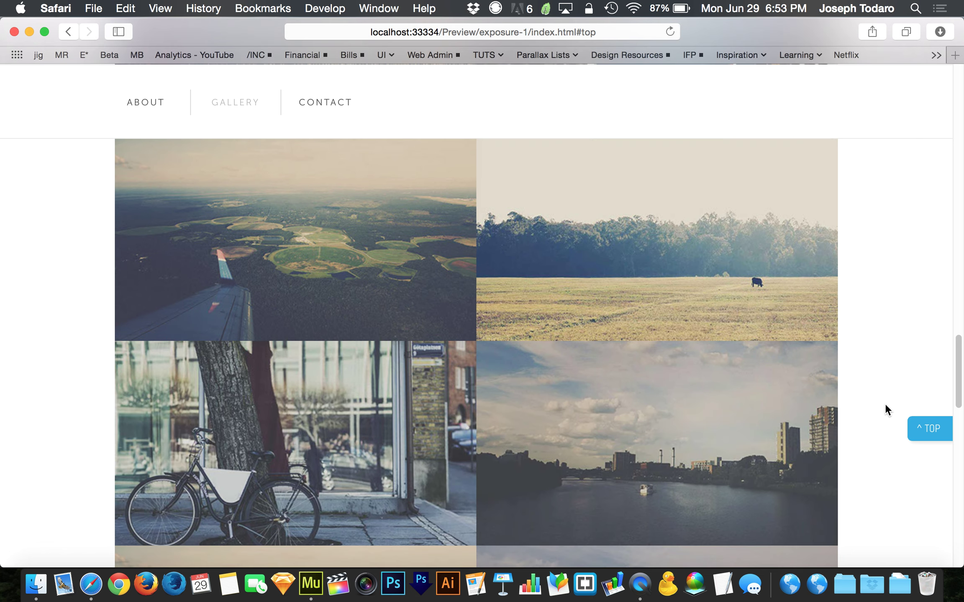
{"action": "left_click_drag", "start_coordinate": [962, 565], "coordinate": [962, 599]}
{"action": "scroll", "coordinate": [893, 408], "scroll_direction": "down", "scroll_amount": 7}
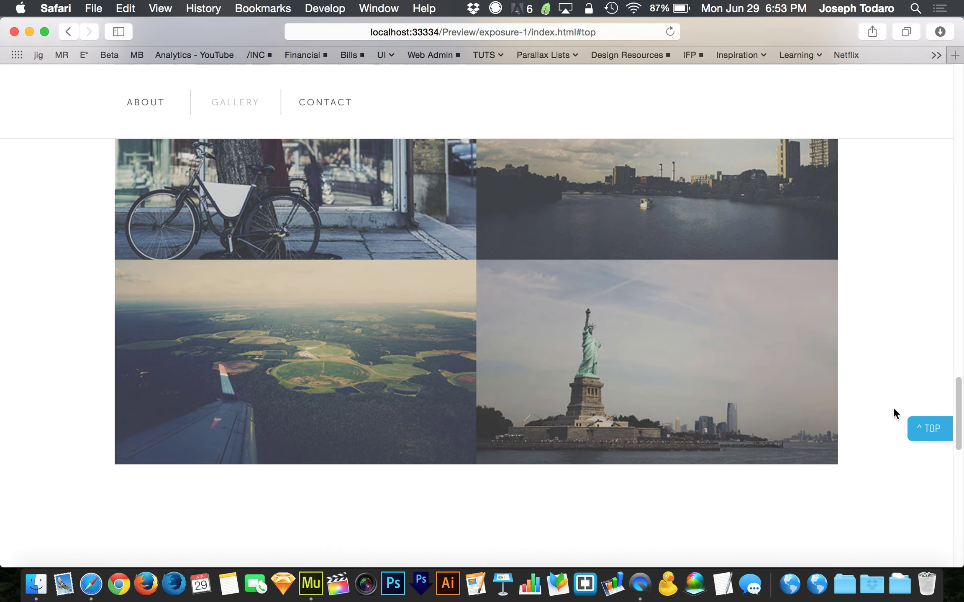
{"action": "left_click", "coordinate": [931, 431]}
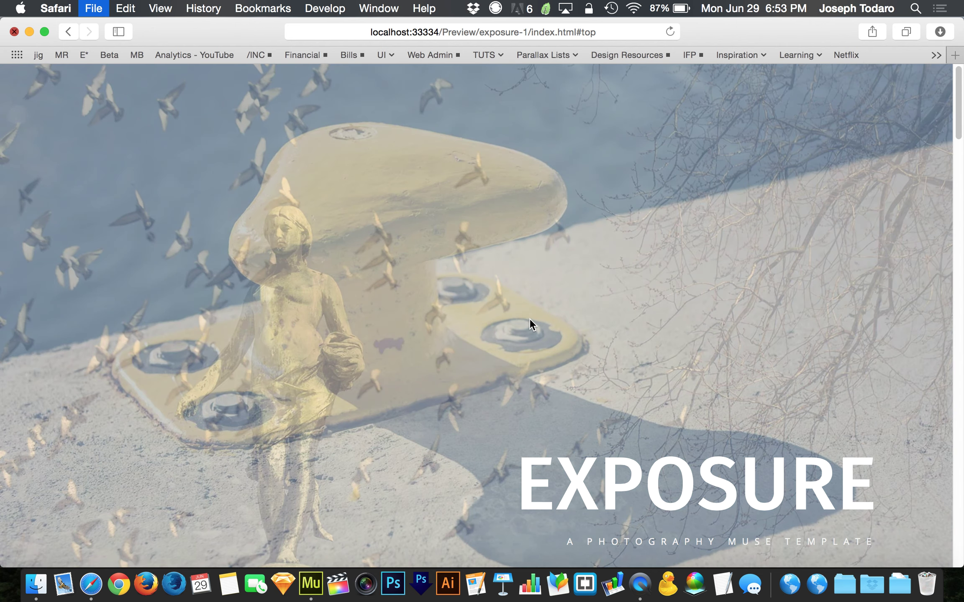
- Hide Safari and open the EXPOSURE copy [Desktop] document in Muse at its door-image hero
{"action": "key", "text": "super+w"}
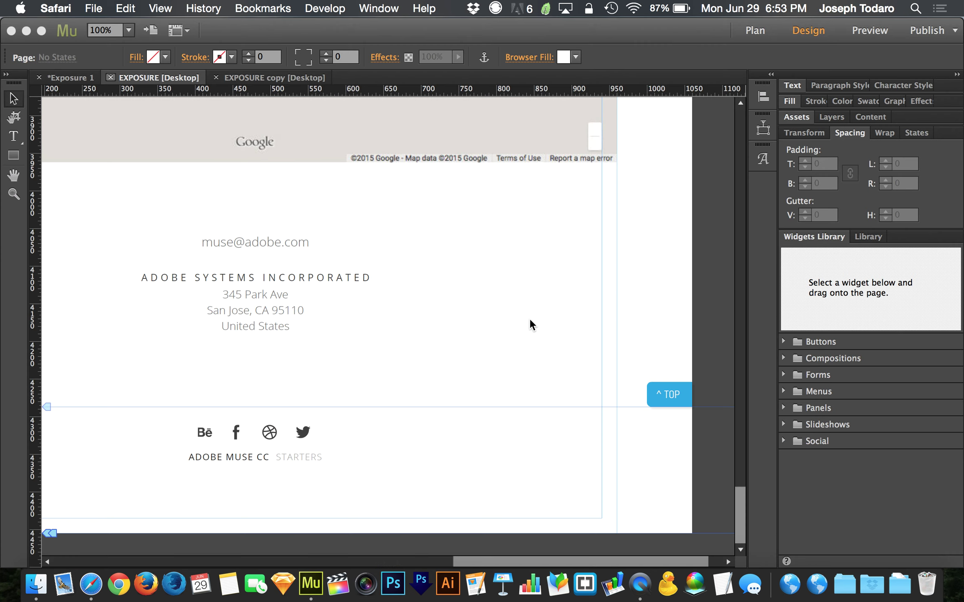
{"action": "left_click", "coordinate": [641, 319]}
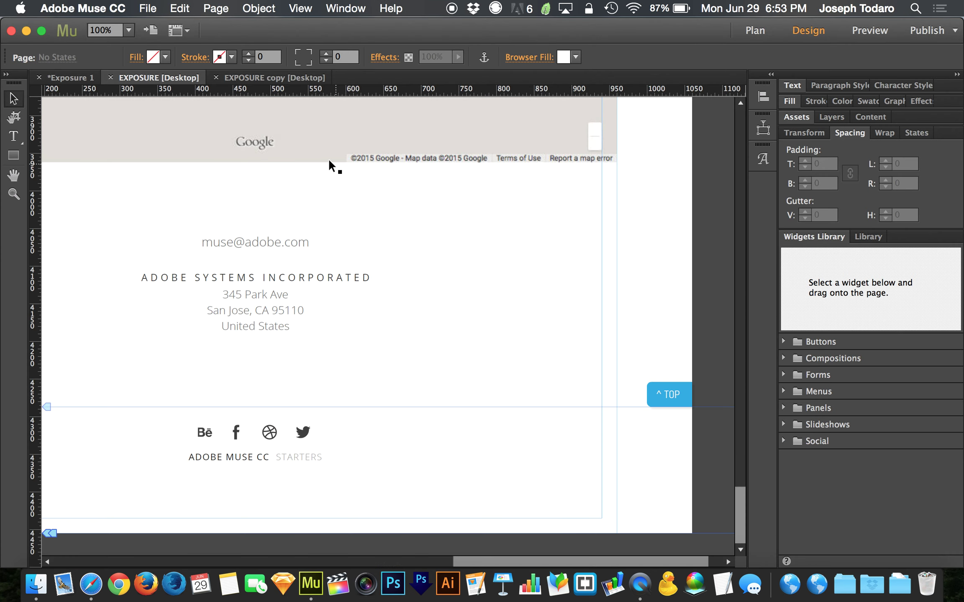
{"action": "left_click", "coordinate": [266, 78]}
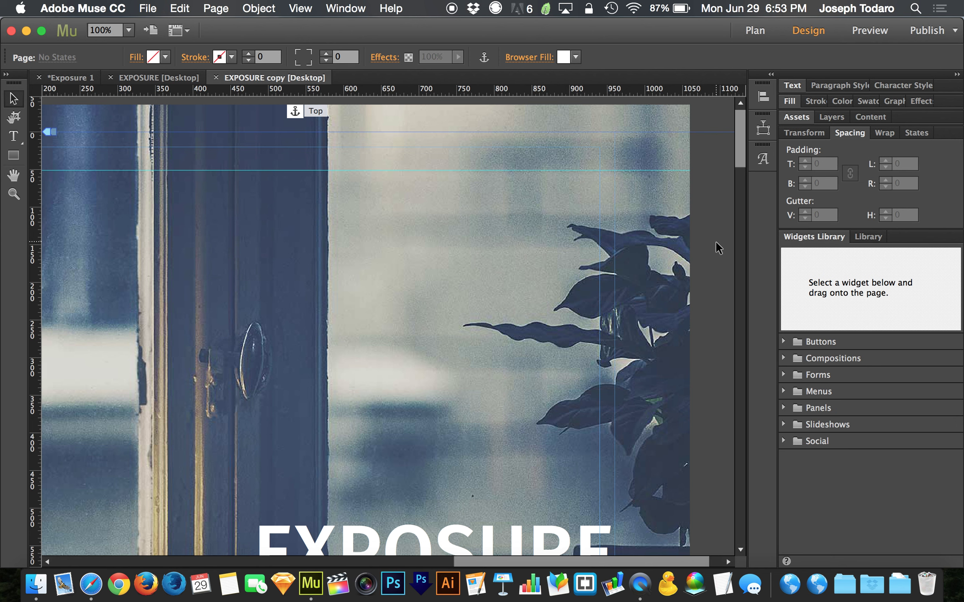
{"action": "scroll", "coordinate": [715, 240], "scroll_direction": "down", "scroll_amount": 3}
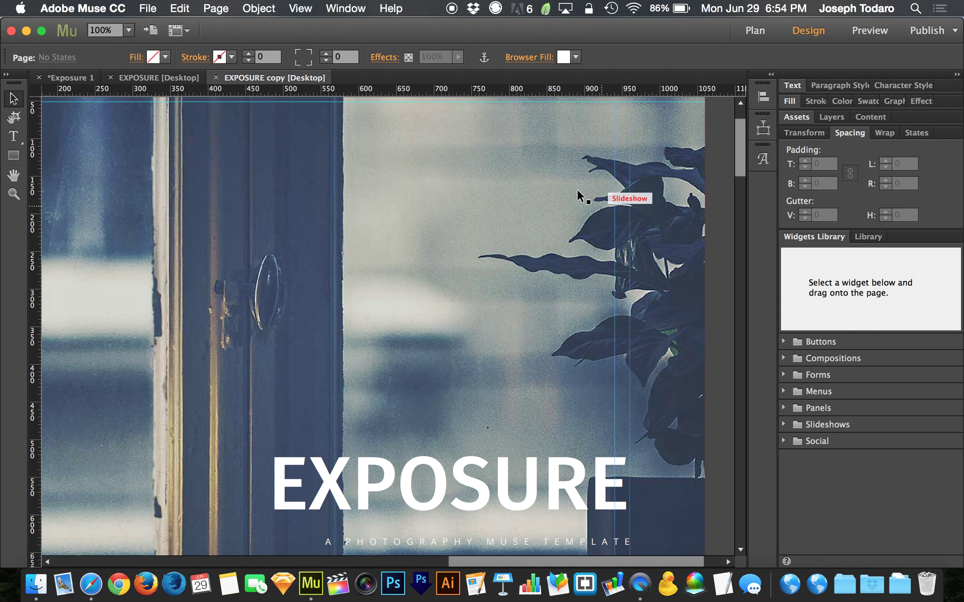
- Show the Welcome screen from Help, tick Don't Show Welcome Screen Again, and close it
{"action": "left_click", "coordinate": [397, 5]}
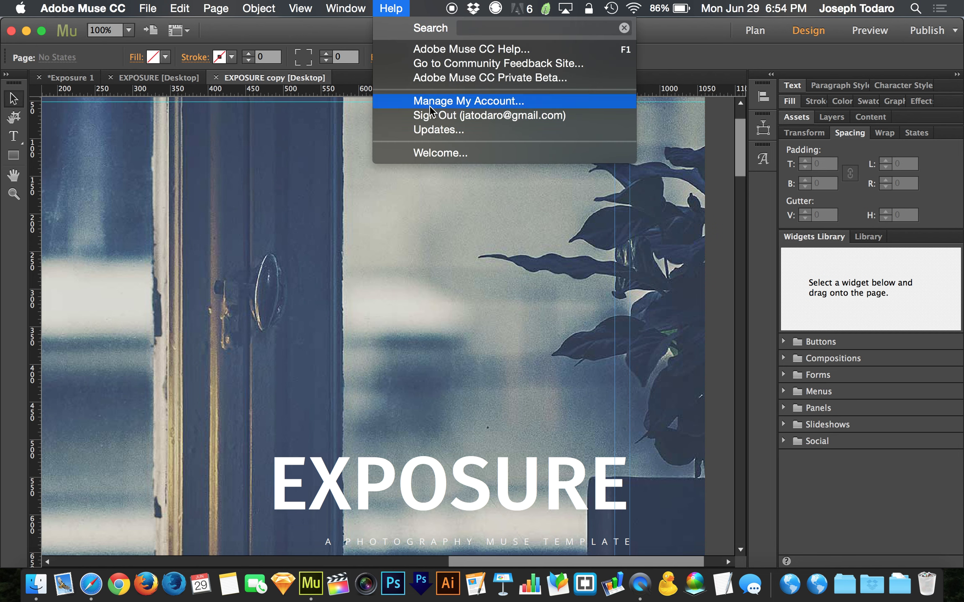
{"action": "left_click", "coordinate": [440, 153]}
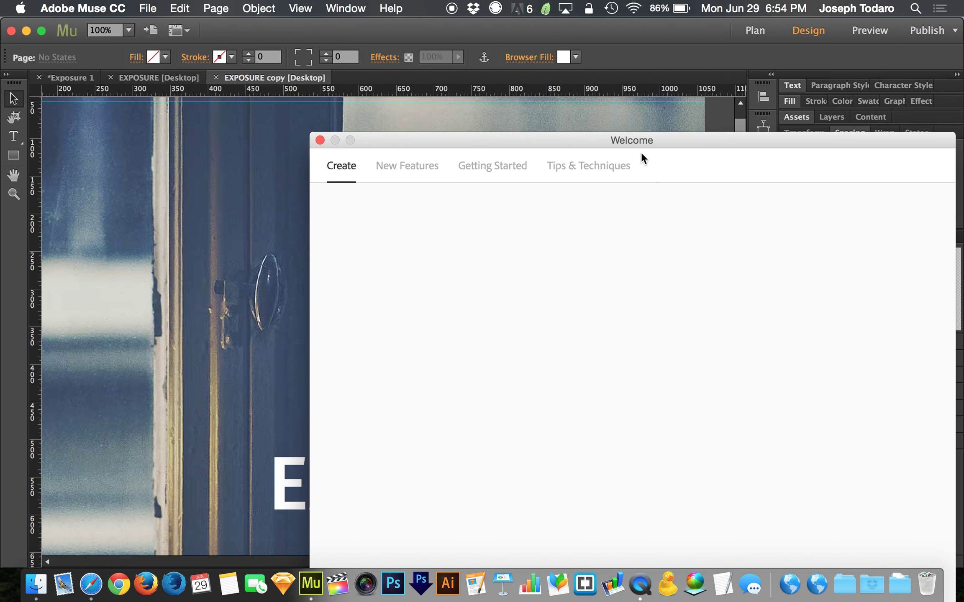
{"action": "left_click_drag", "start_coordinate": [631, 142], "coordinate": [477, 38]}
{"action": "scroll", "coordinate": [523, 276], "scroll_direction": "down", "scroll_amount": 2}
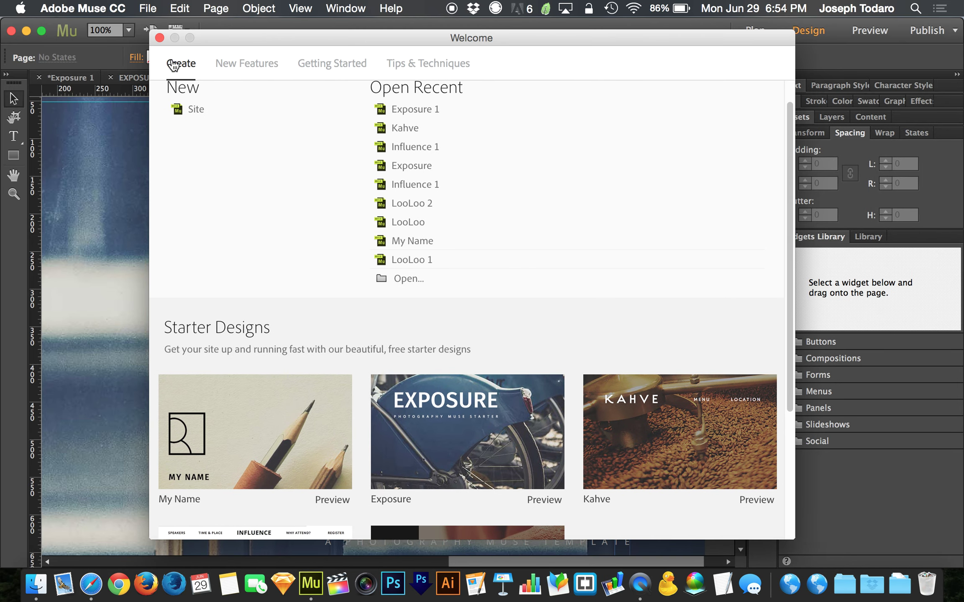
{"action": "scroll", "coordinate": [529, 314], "scroll_direction": "down", "scroll_amount": 5}
{"action": "scroll", "coordinate": [529, 314], "scroll_direction": "down", "scroll_amount": 1}
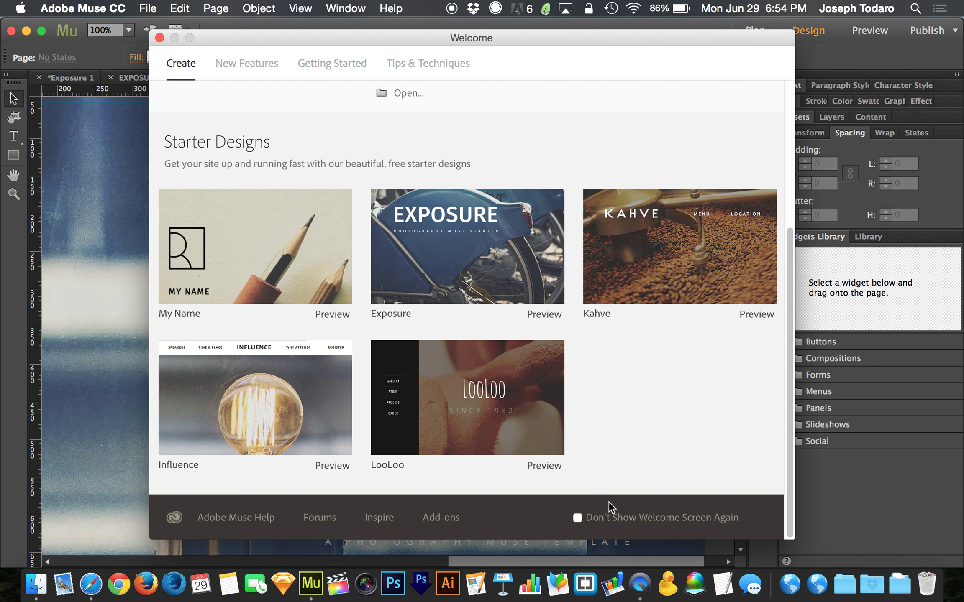
{"action": "left_click", "coordinate": [578, 517]}
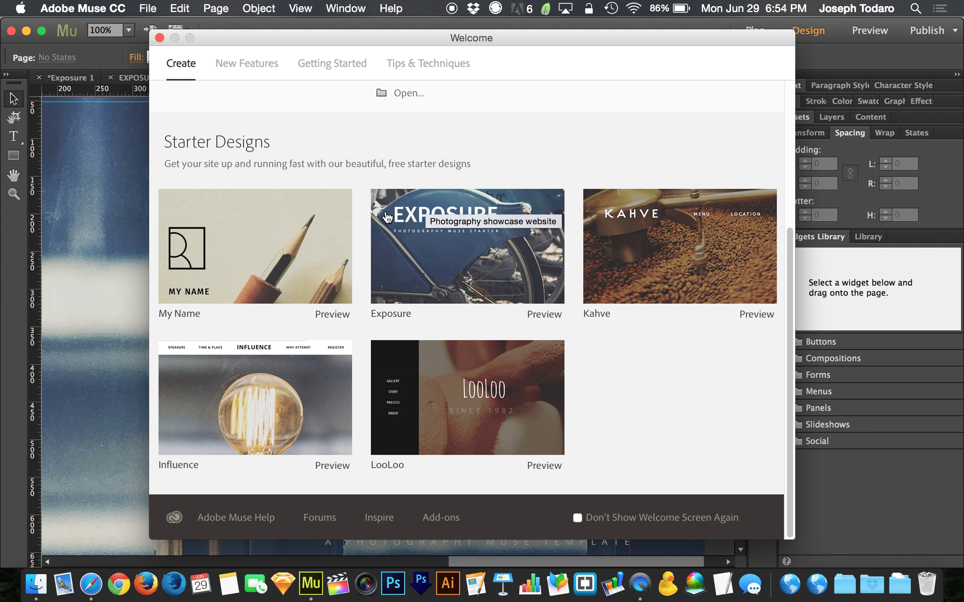
{"action": "left_click", "coordinate": [159, 38]}
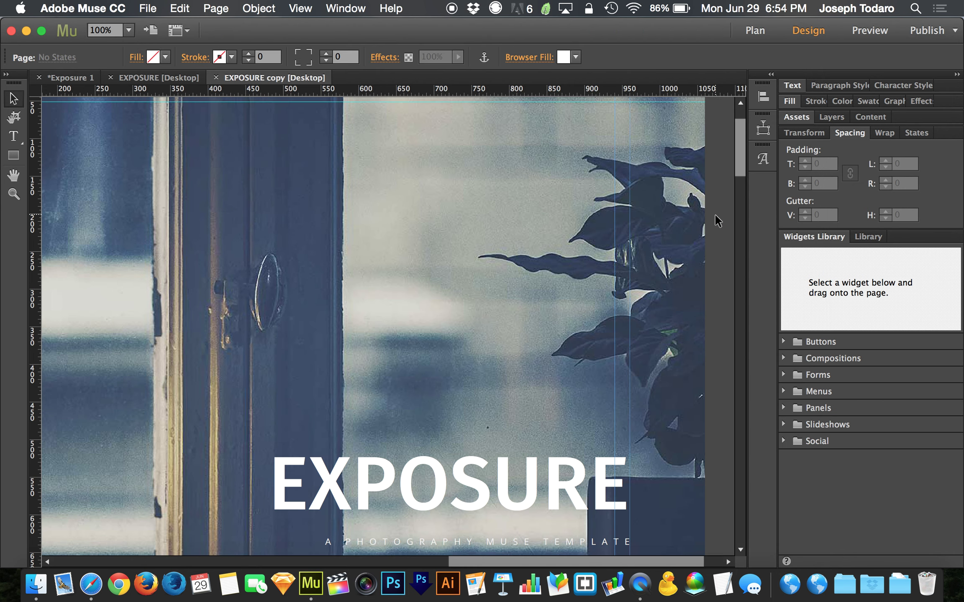
- Scroll the canvas down and right to the Google map, contact details and social-icon footer
{"action": "scroll", "coordinate": [715, 212], "scroll_direction": "down", "scroll_amount": 20}
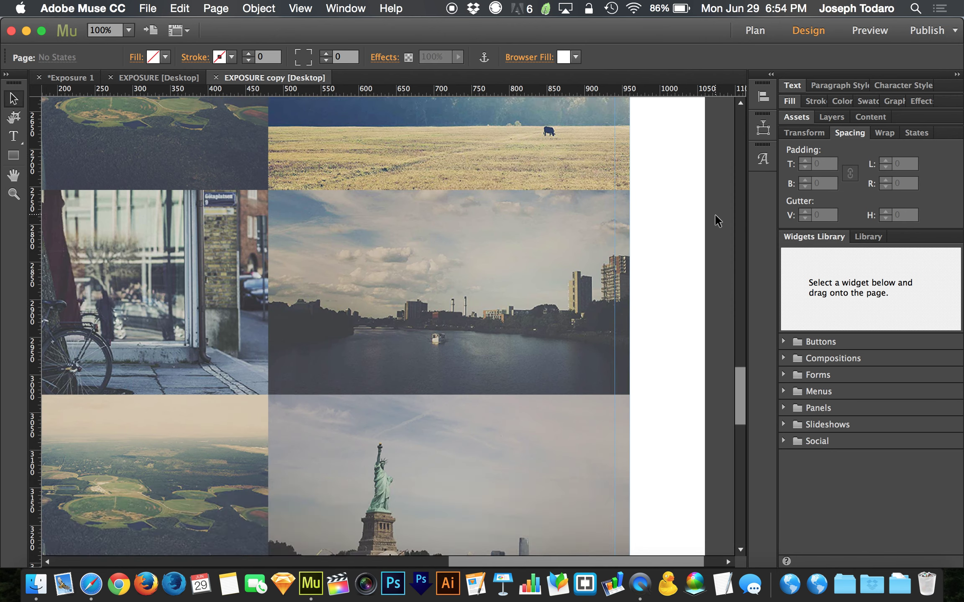
{"action": "scroll", "coordinate": [715, 218], "scroll_direction": "down", "scroll_amount": 15}
{"action": "scroll", "coordinate": [663, 386], "scroll_direction": "right", "scroll_amount": 5}
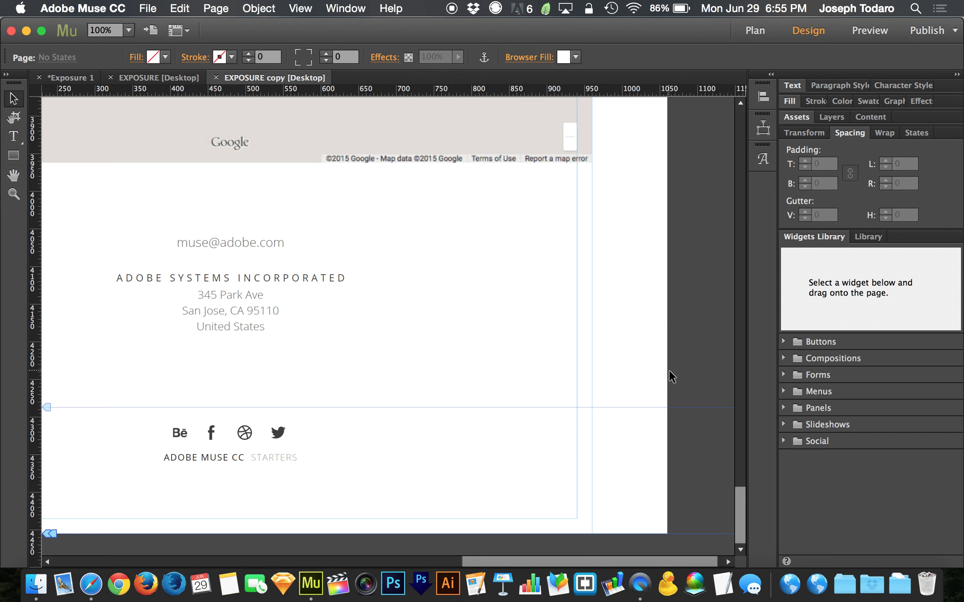
- Draw a small text frame at the right page edge beside the address and type '^ TOP'
{"action": "left_click", "coordinate": [12, 138]}
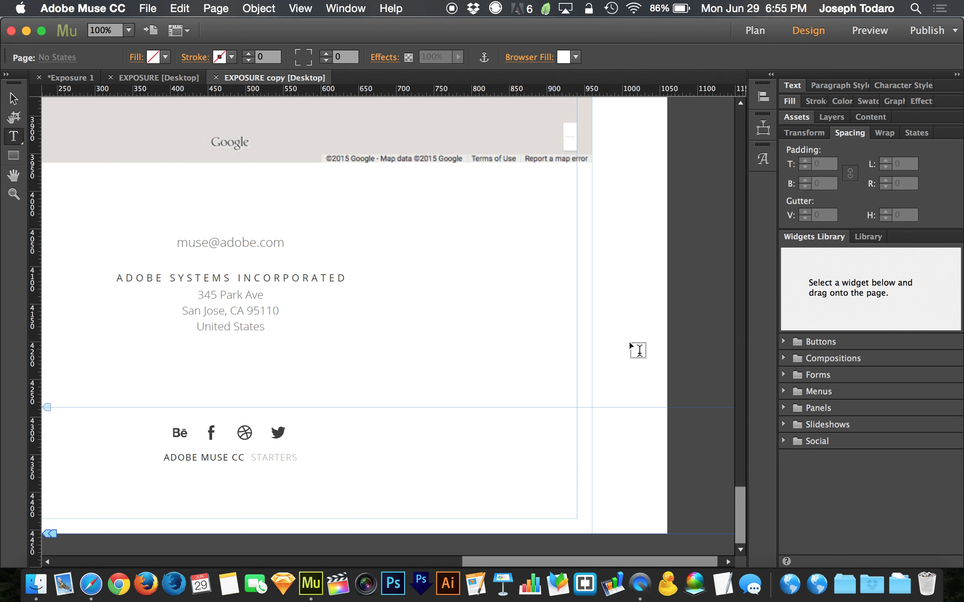
{"action": "left_click_drag", "start_coordinate": [625, 342], "coordinate": [668, 364]}
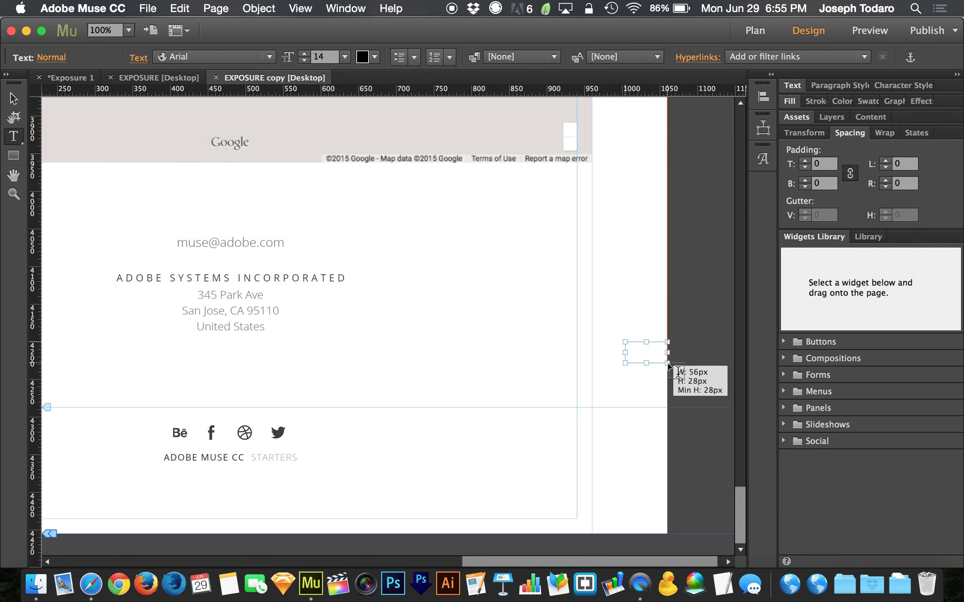
{"action": "left_click_drag", "start_coordinate": [668, 365], "coordinate": [668, 365]}
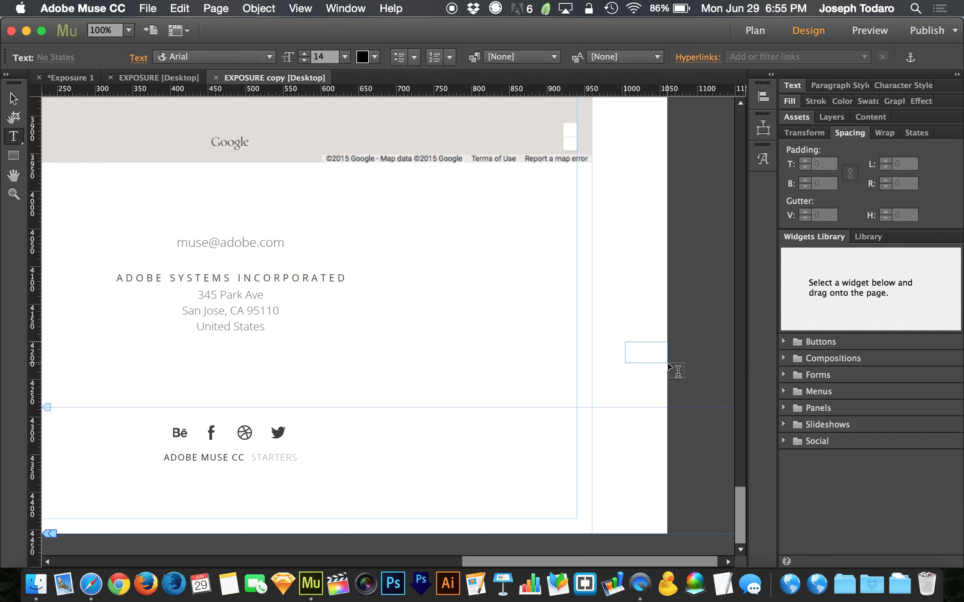
{"action": "type", "text": "^ TOP"}
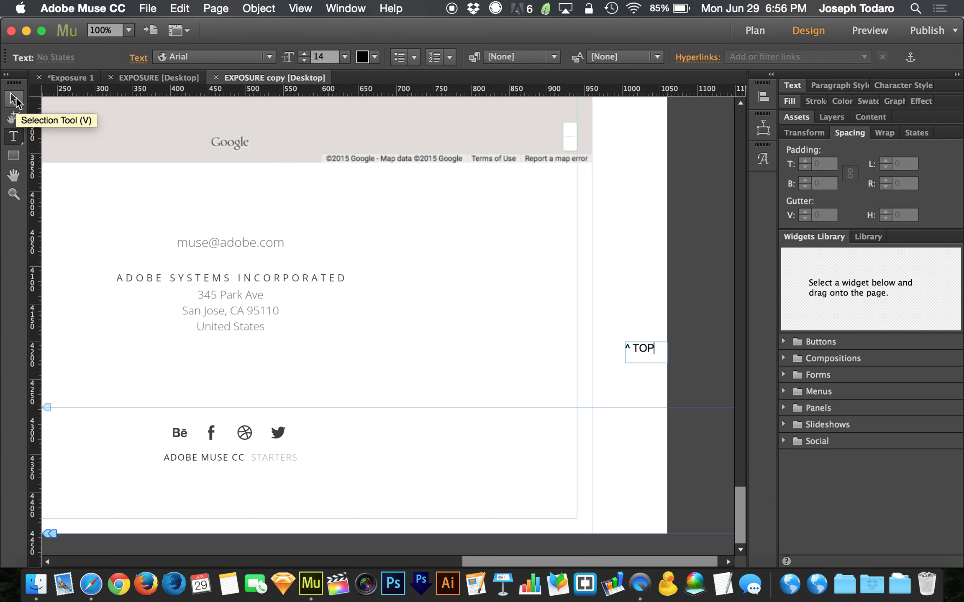
- Move the ^ TOP frame so its right edge sits flush with the page's right edge
{"action": "left_click", "coordinate": [16, 97]}
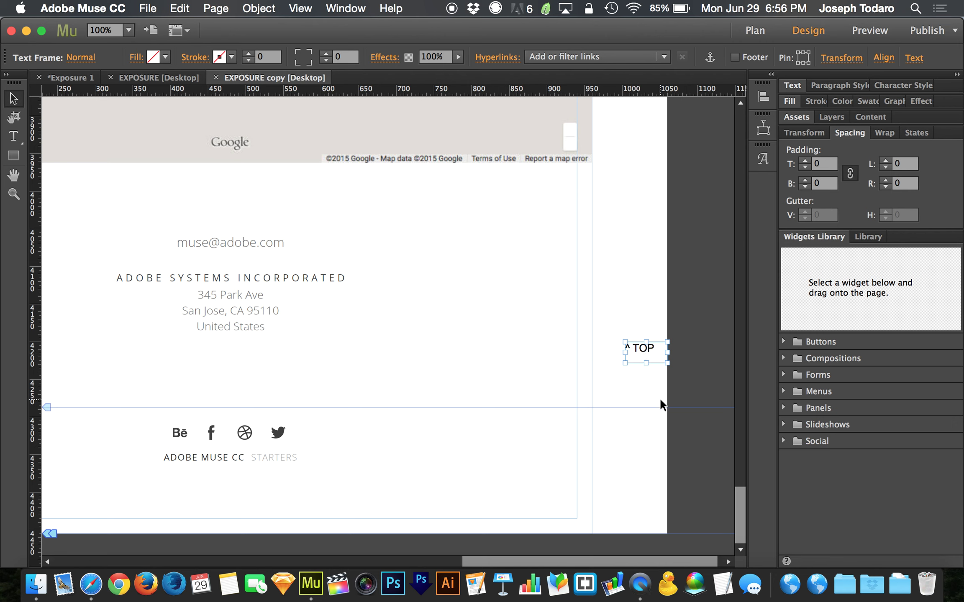
{"action": "left_click_drag", "start_coordinate": [656, 353], "coordinate": [629, 354]}
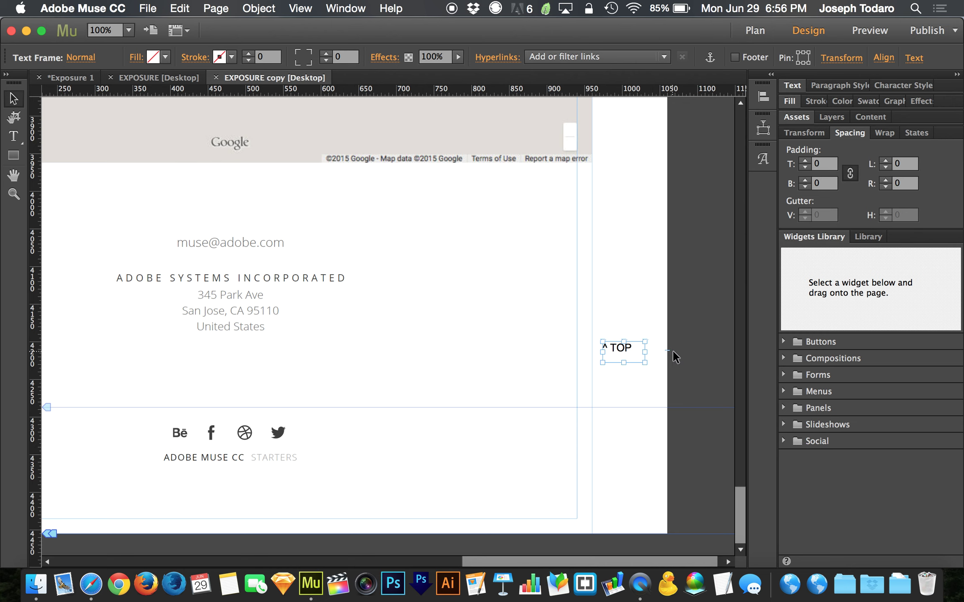
{"action": "left_click_drag", "start_coordinate": [626, 349], "coordinate": [672, 352]}
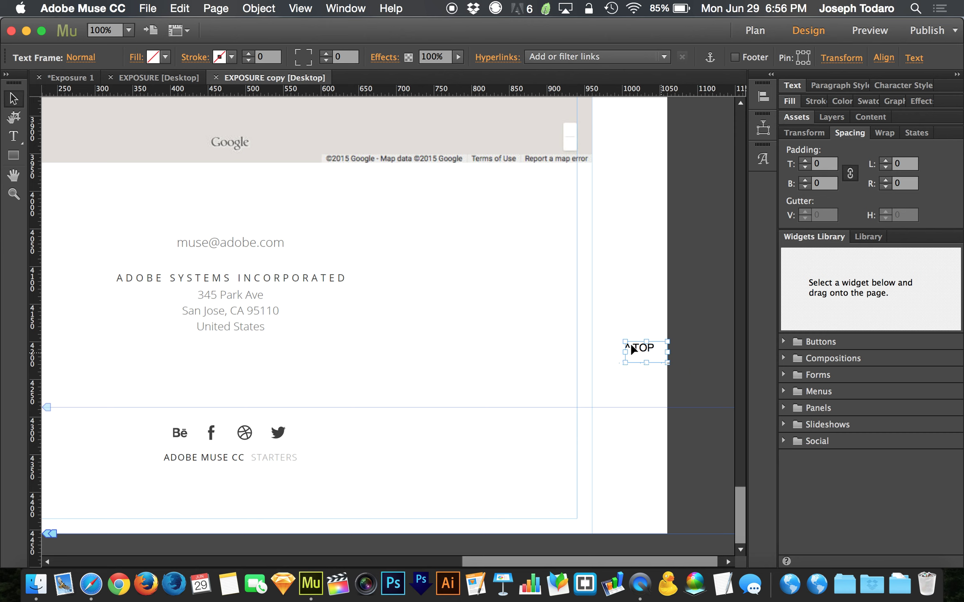
- Fill the ^ TOP frame with the #29AEE3 blue swatch
{"action": "left_click", "coordinate": [166, 57]}
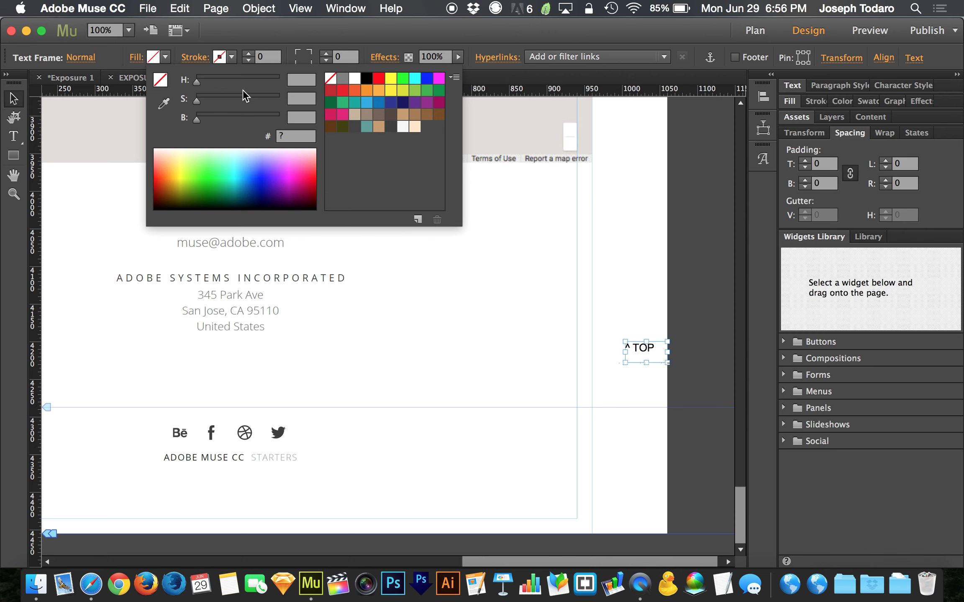
{"action": "left_click", "coordinate": [367, 104]}
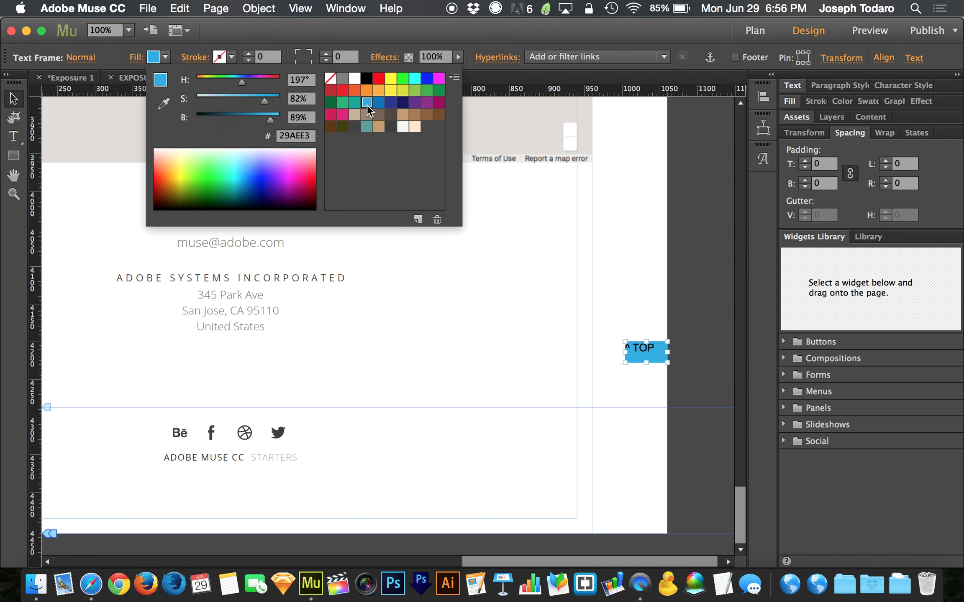
{"action": "left_click", "coordinate": [163, 56]}
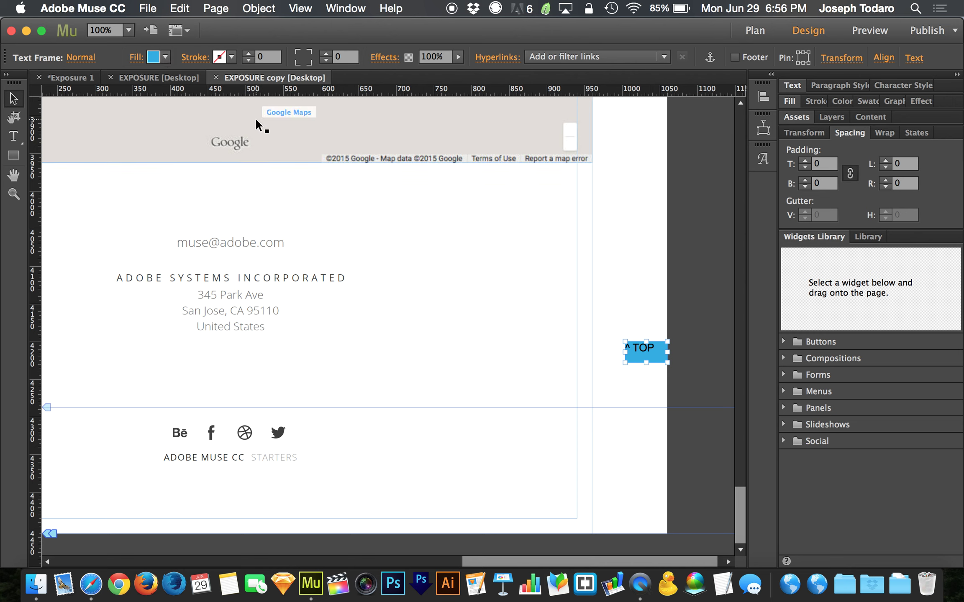
- Style the ^ TOP text white, 12 pt, in the Abel font, then check the frame's look
{"action": "double_click", "coordinate": [653, 359]}
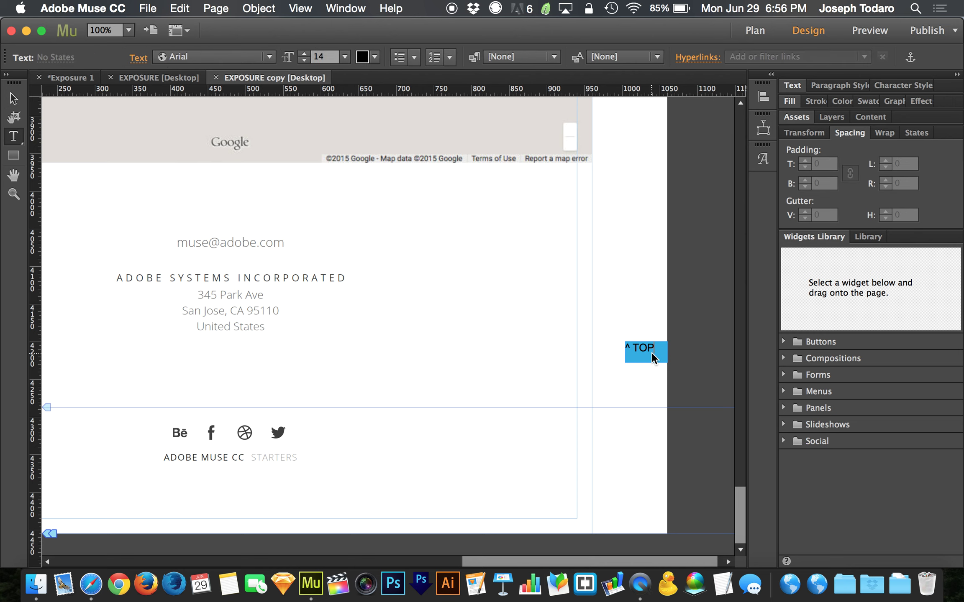
{"action": "key", "text": "super+a"}
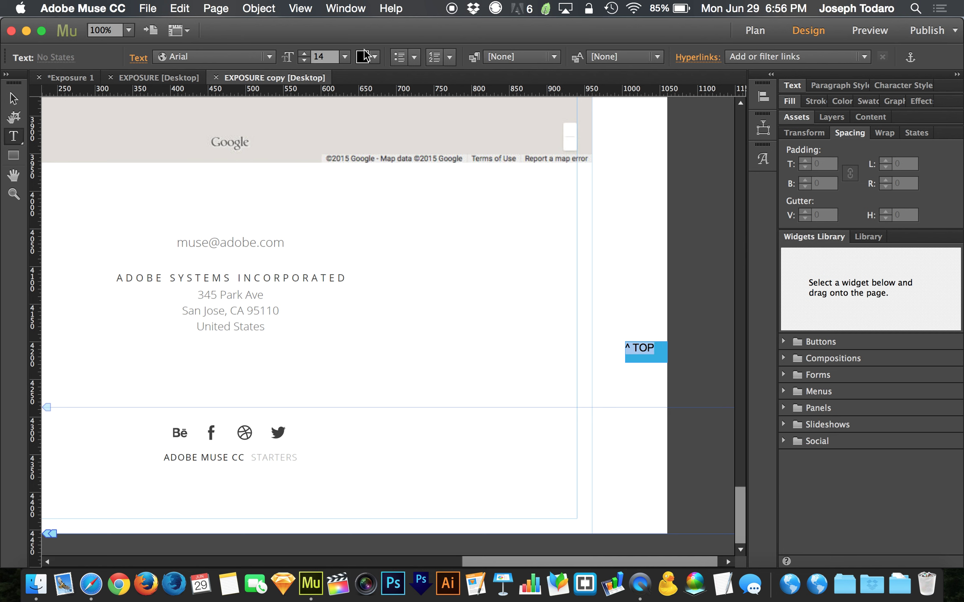
{"action": "left_click", "coordinate": [369, 56]}
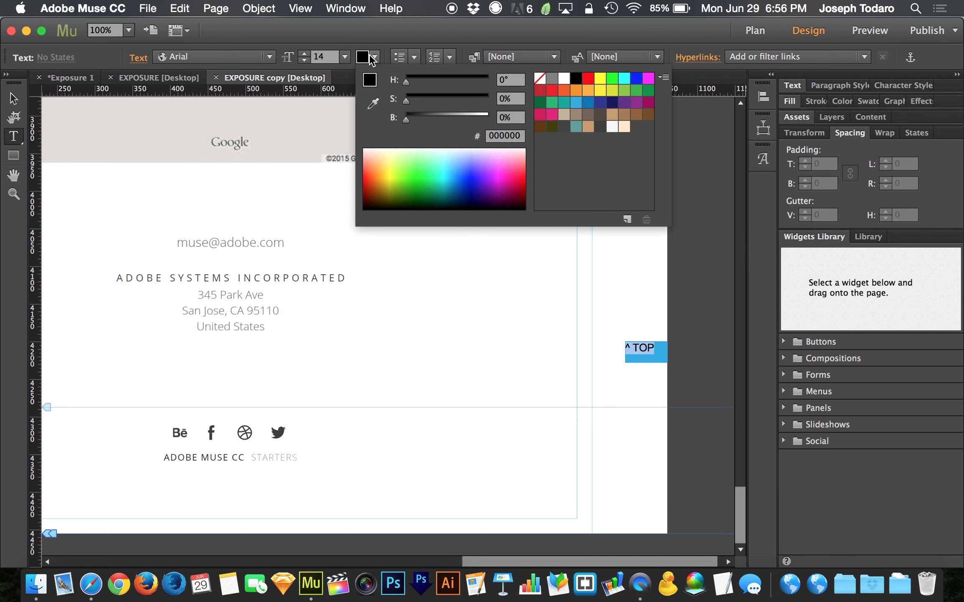
{"action": "left_click", "coordinate": [563, 78]}
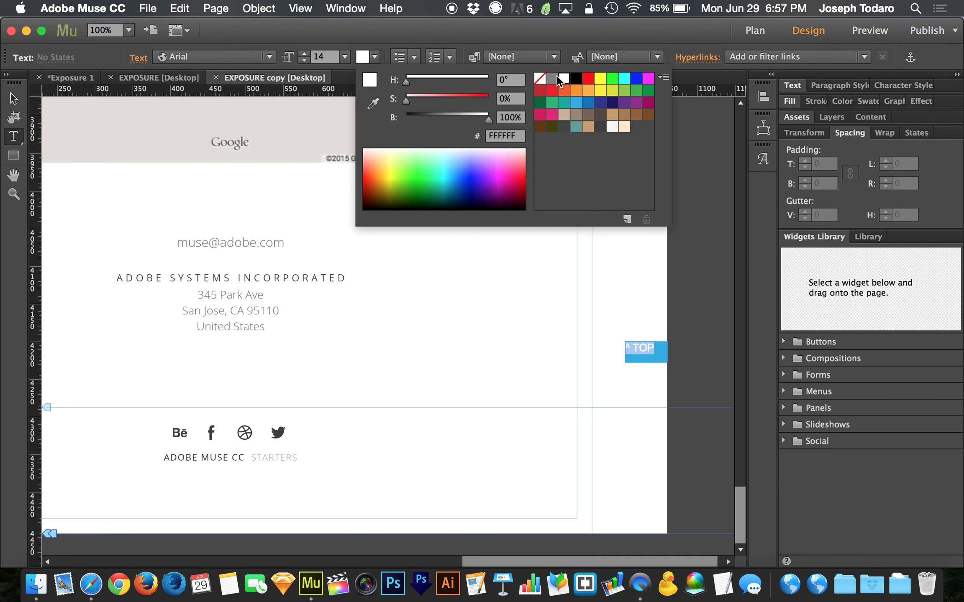
{"action": "left_click", "coordinate": [376, 58]}
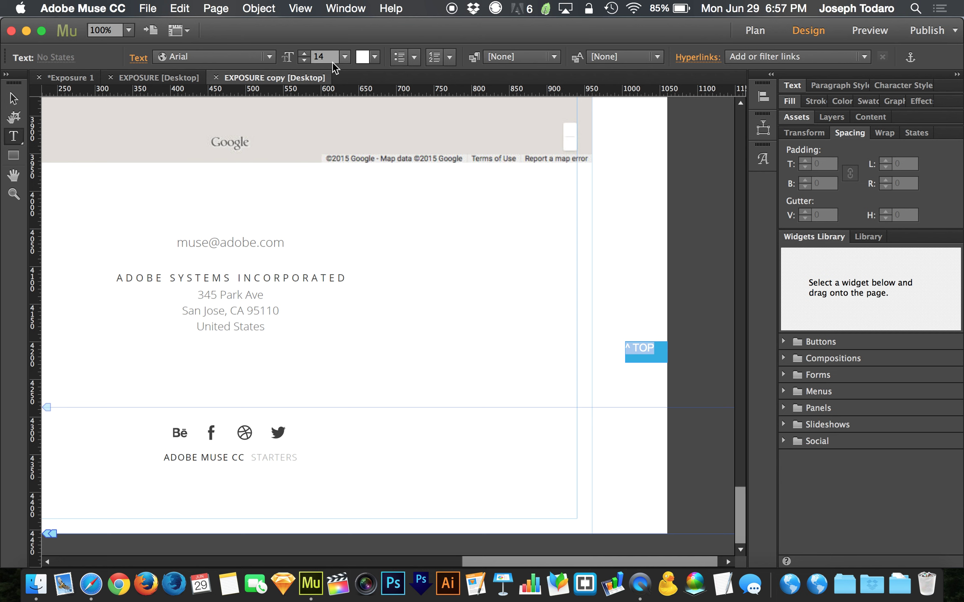
{"action": "left_click", "coordinate": [302, 61]}
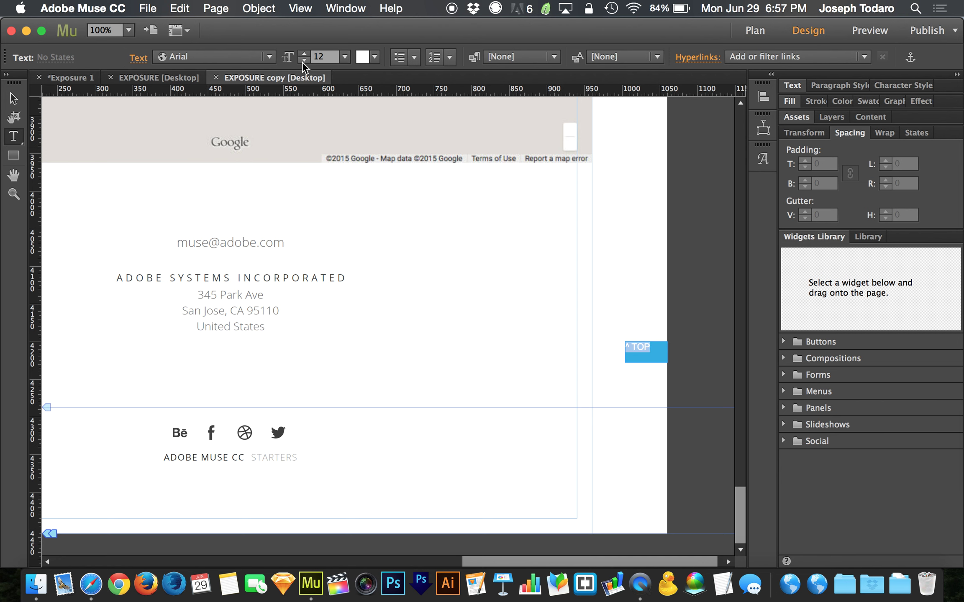
{"action": "left_click", "coordinate": [269, 54]}
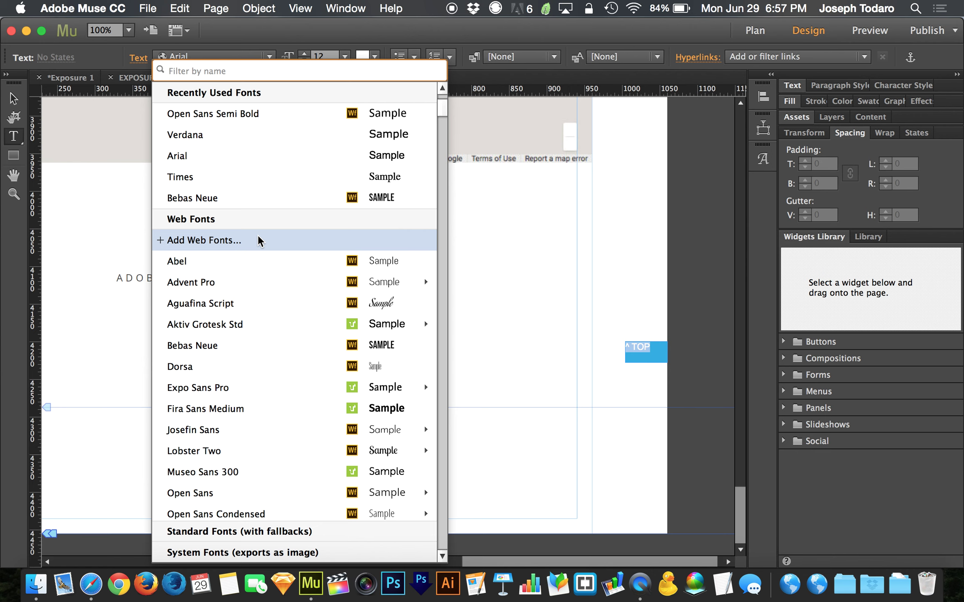
{"action": "left_click", "coordinate": [214, 263]}
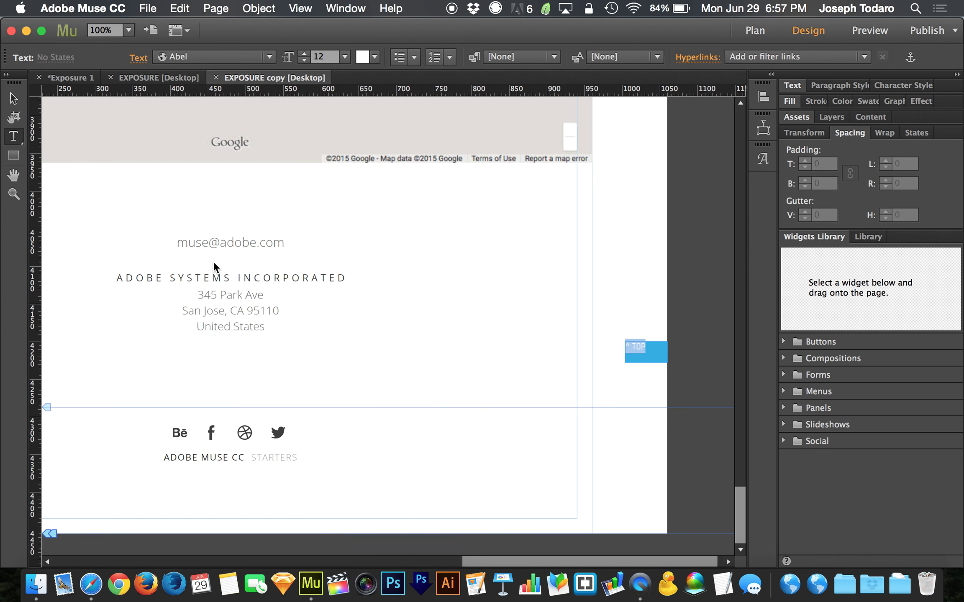
{"action": "left_click", "coordinate": [15, 99]}
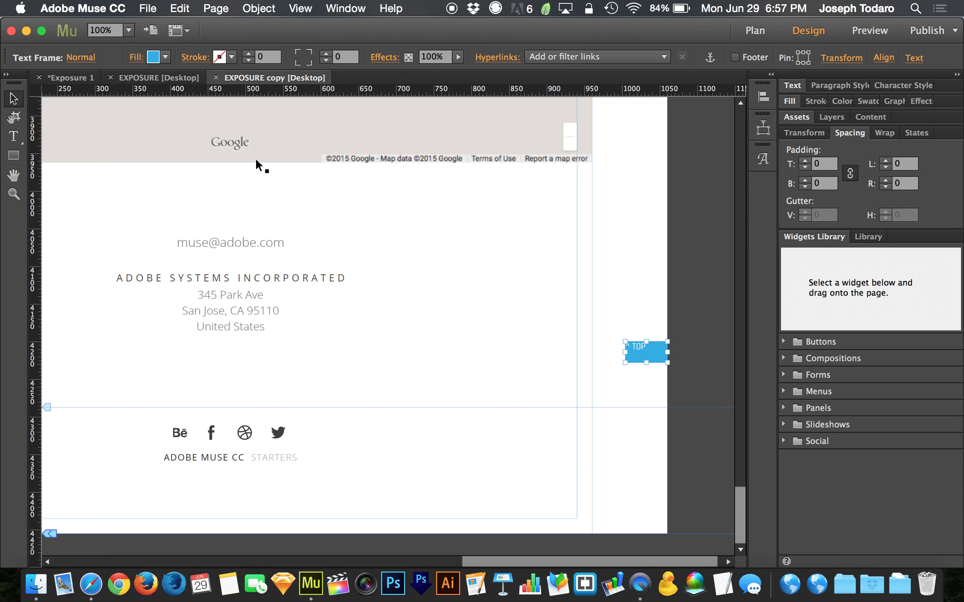
{"action": "left_click", "coordinate": [690, 354]}
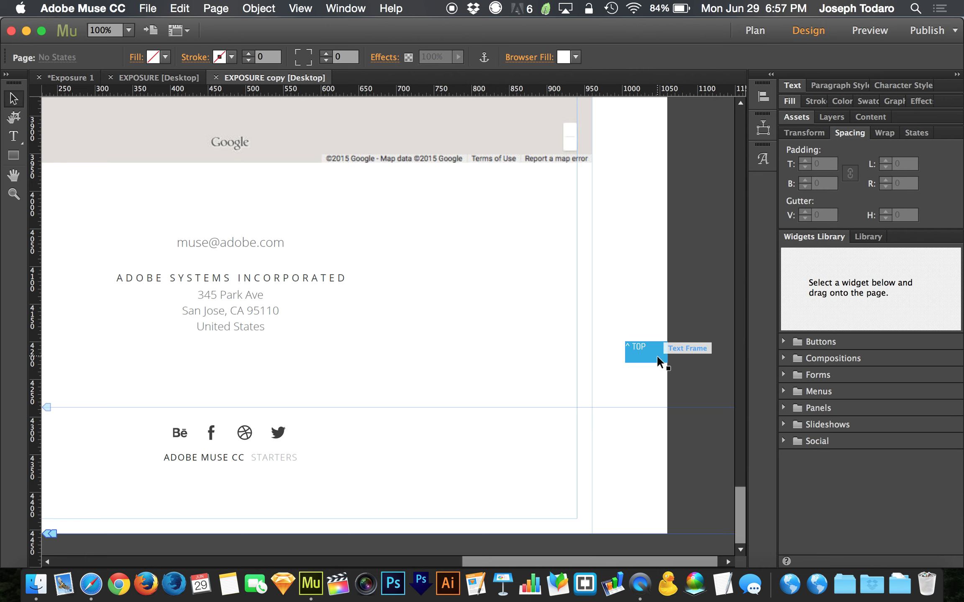
{"action": "left_click", "coordinate": [658, 359]}
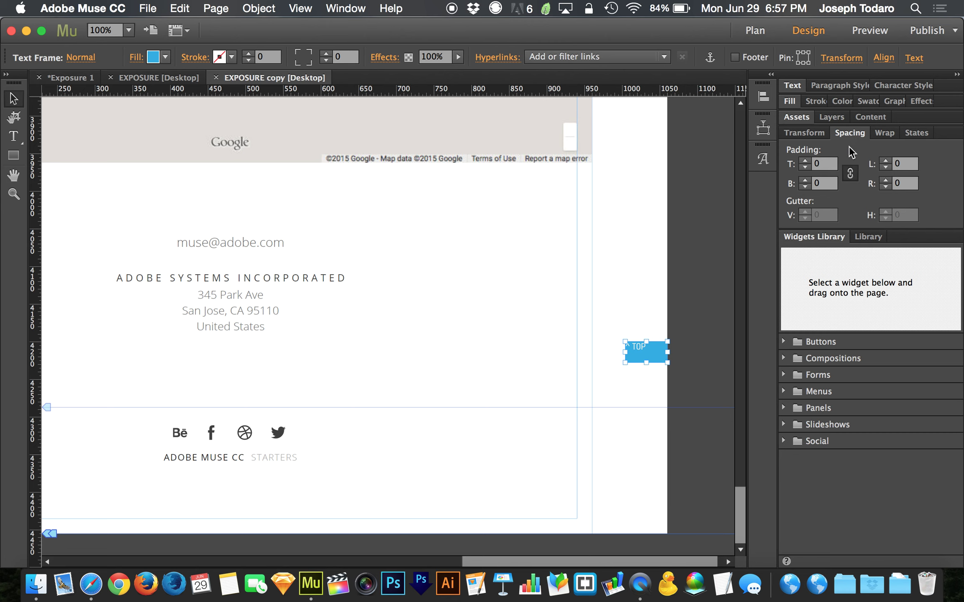
- Raise the ^ TOP frame's linked padding to 6 on the top, bottom, left and right
{"action": "left_click", "coordinate": [346, 8]}
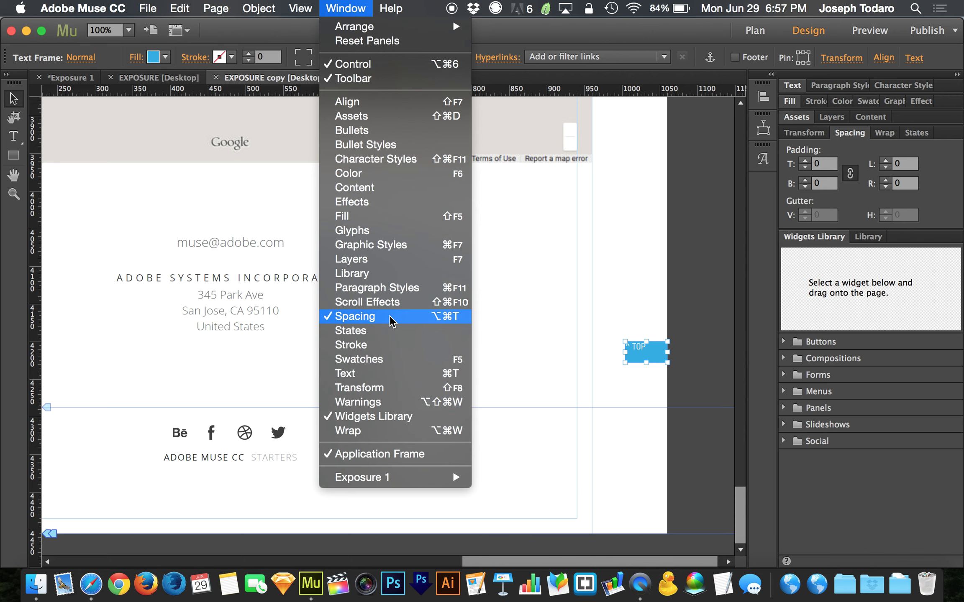
{"action": "key", "text": "Escape"}
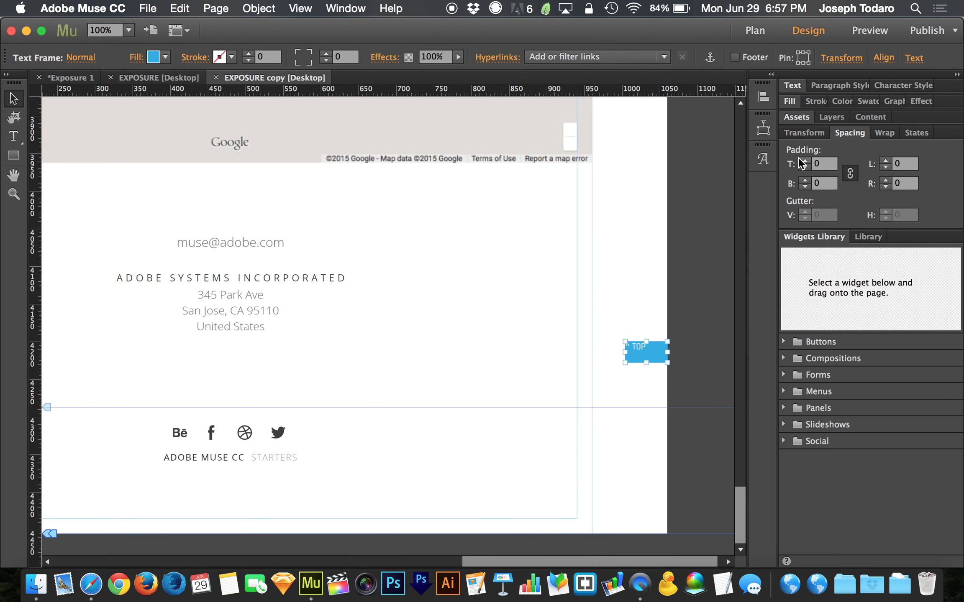
{"action": "left_click", "coordinate": [803, 161]}
{"action": "left_click", "coordinate": [803, 161]}
{"action": "left_click", "coordinate": [803, 161]}
{"action": "left_click", "coordinate": [803, 161]}
{"action": "left_click", "coordinate": [803, 161]}
{"action": "left_click", "coordinate": [694, 352]}
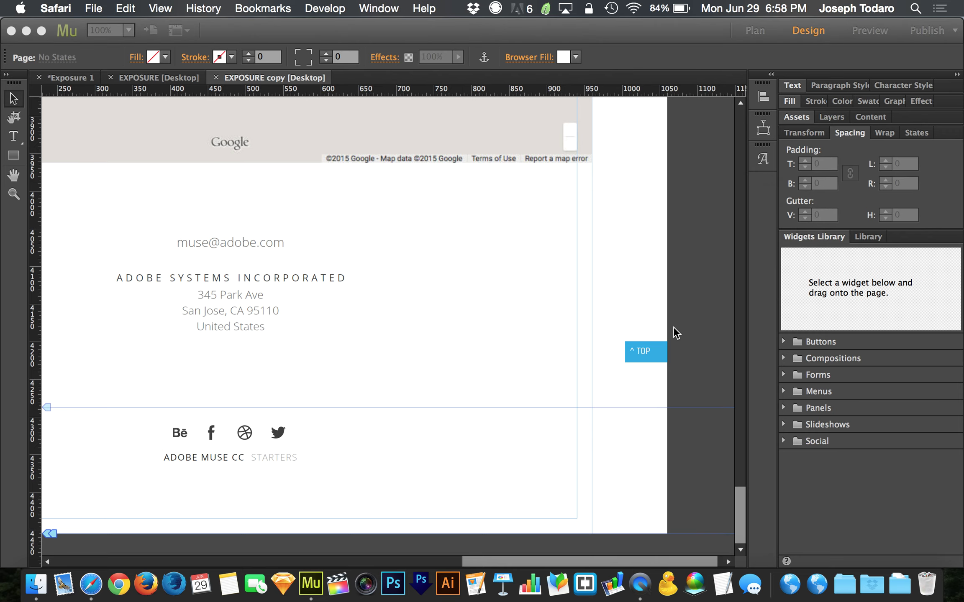
{"action": "scroll", "coordinate": [707, 311], "scroll_direction": "down", "scroll_amount": 20}
{"action": "scroll", "coordinate": [875, 464], "scroll_direction": "down", "scroll_amount": 7}
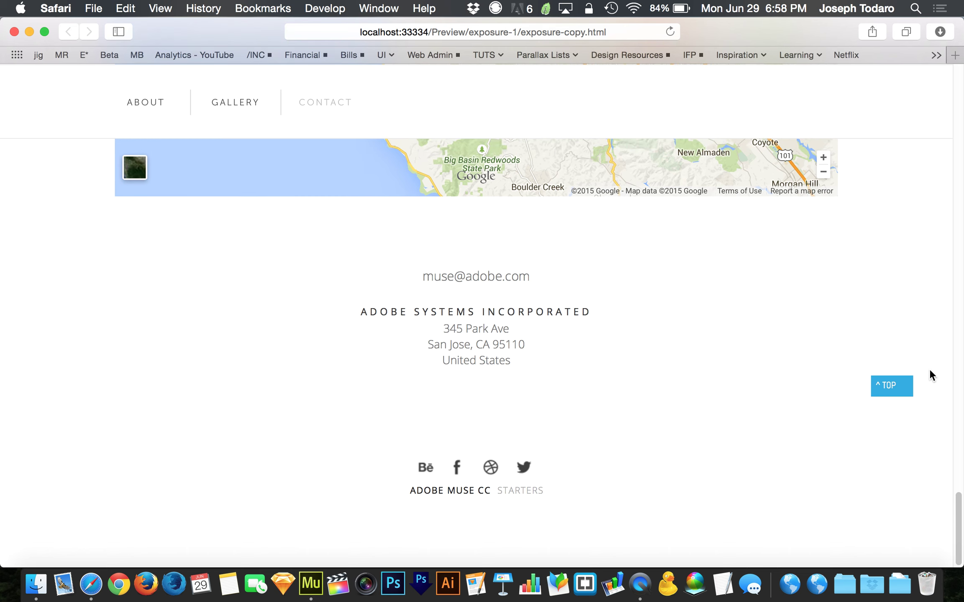
{"action": "mouse_move", "coordinate": [960, 383]}
{"action": "left_mouse_down"}
{"action": "mouse_move", "coordinate": [768, 383]}
{"action": "mouse_move", "coordinate": [962, 383]}
{"action": "left_mouse_up"}
{"action": "scroll", "coordinate": [862, 453], "scroll_direction": "up", "scroll_amount": 10}
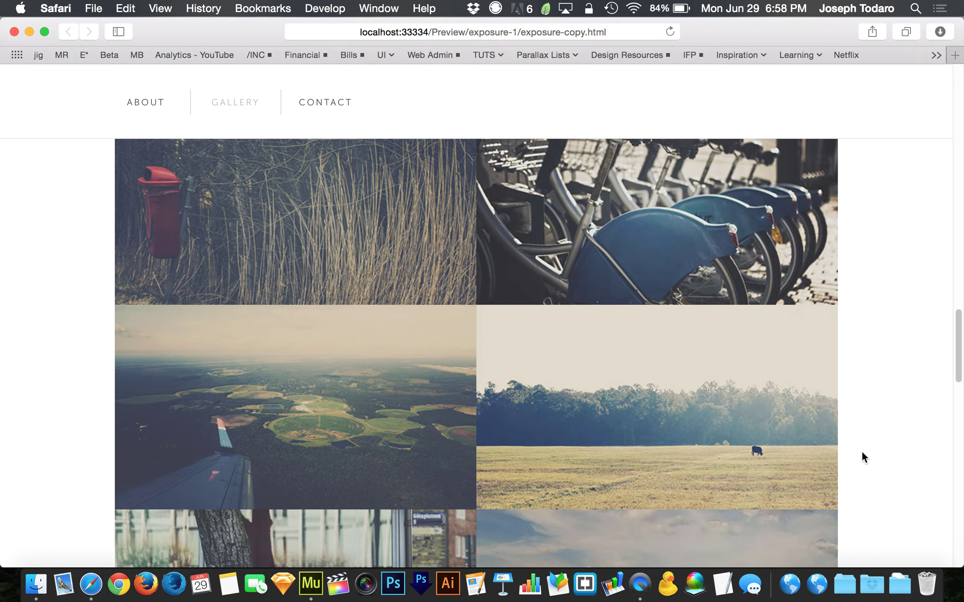
{"action": "scroll", "coordinate": [862, 453], "scroll_direction": "down", "scroll_amount": 10}
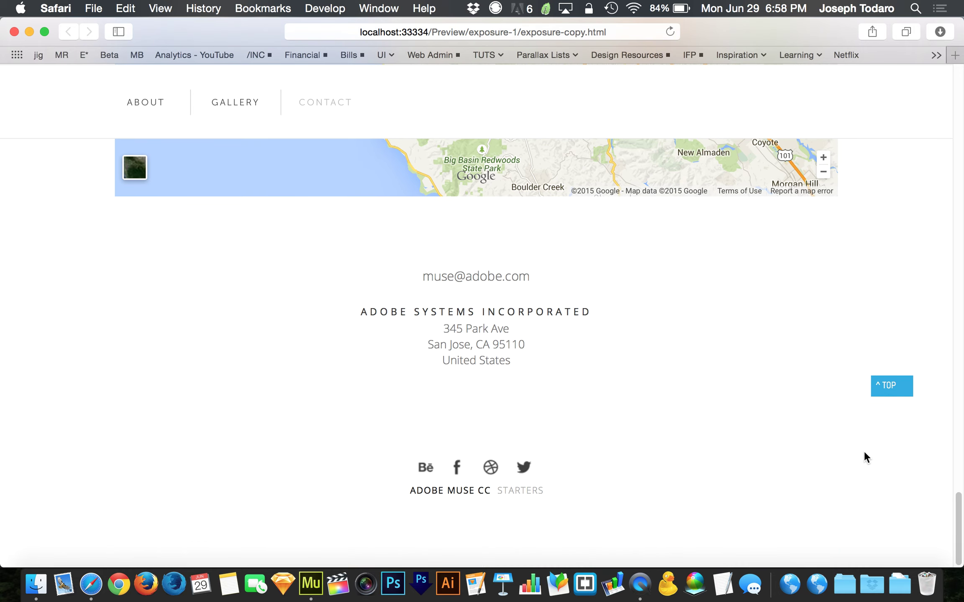
{"action": "mouse_move", "coordinate": [960, 429]}
{"action": "left_mouse_down"}
{"action": "mouse_move", "coordinate": [839, 446]}
{"action": "mouse_move", "coordinate": [962, 439]}
{"action": "left_mouse_up"}
{"action": "key", "text": "super+w"}
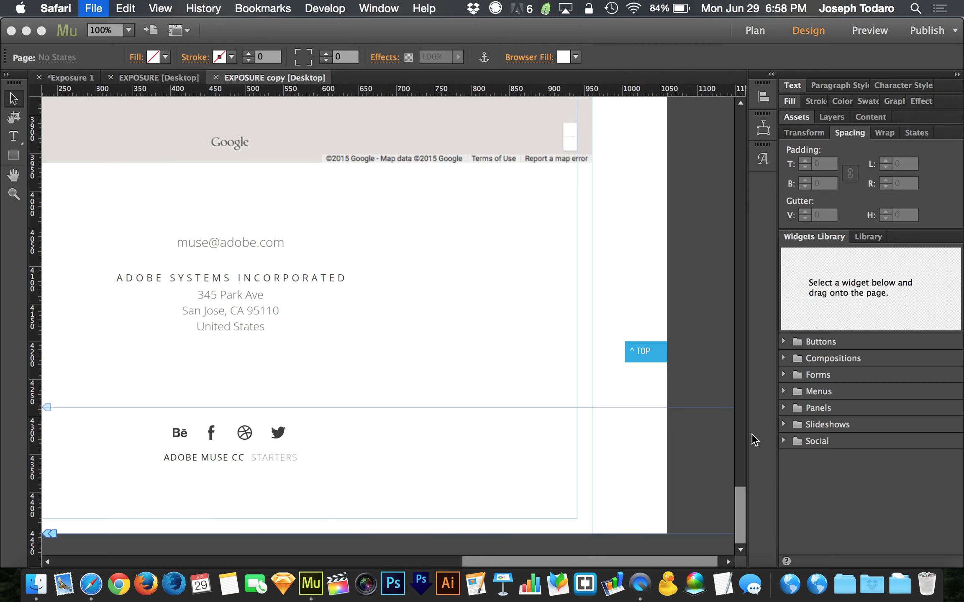
- Move the ^ TOP button down beside the footer and pin it to the window's bottom-right corner
{"action": "left_click", "coordinate": [648, 344]}
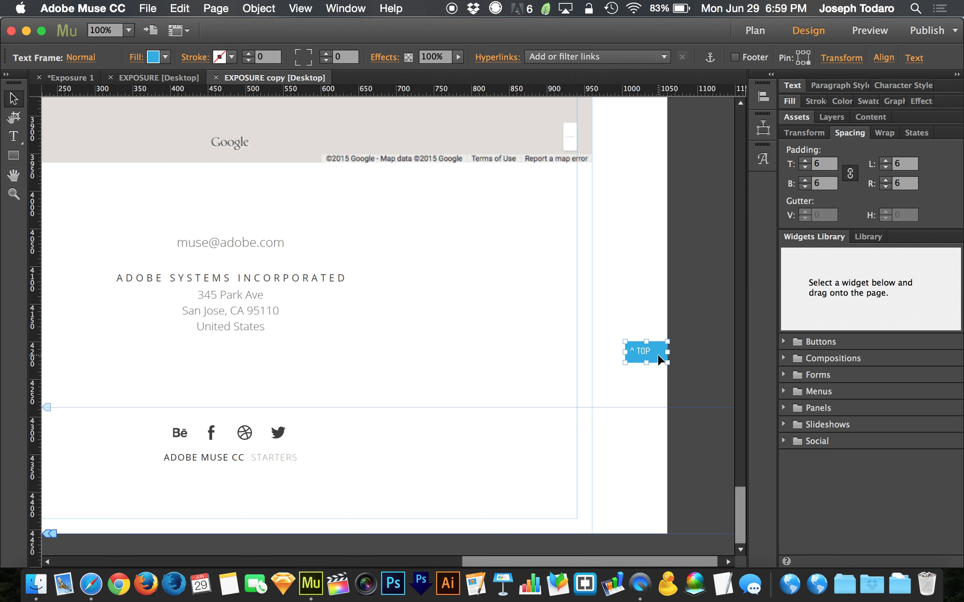
{"action": "left_click_drag", "start_coordinate": [658, 356], "coordinate": [660, 402]}
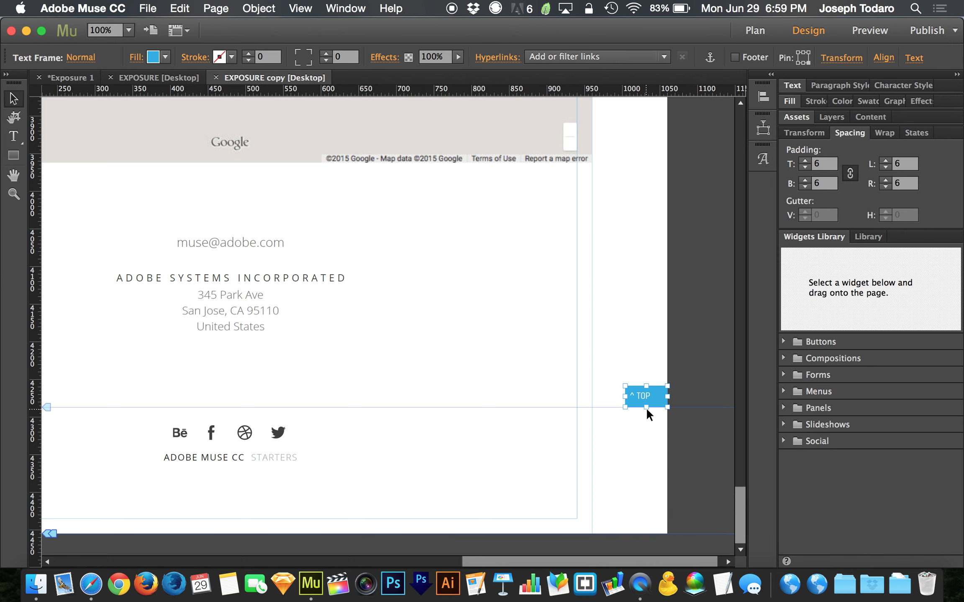
{"action": "mouse_move", "coordinate": [655, 401]}
{"action": "left_mouse_down"}
{"action": "mouse_move", "coordinate": [655, 523]}
{"action": "mouse_move", "coordinate": [653, 389]}
{"action": "left_mouse_up"}
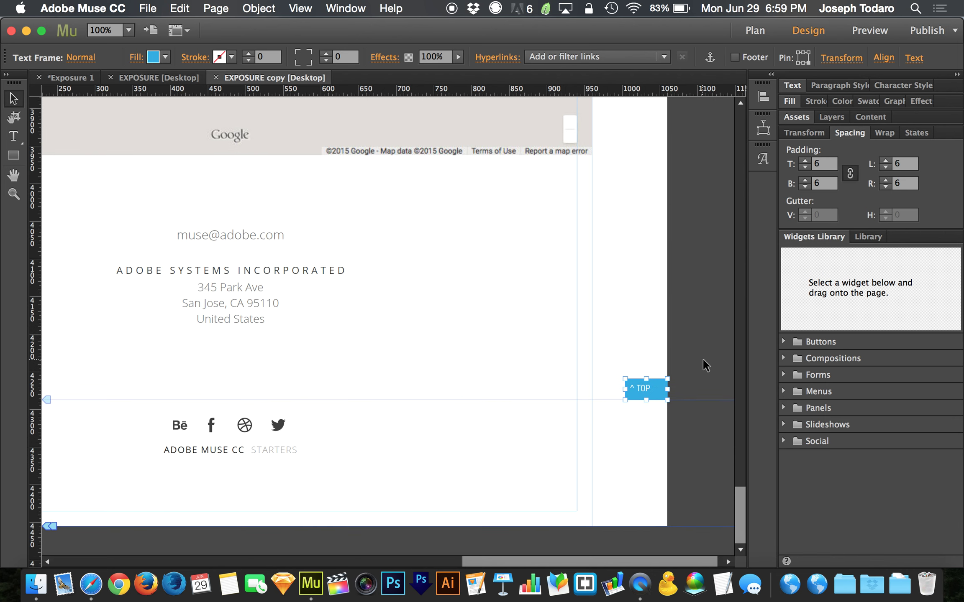
{"action": "left_click", "coordinate": [702, 358]}
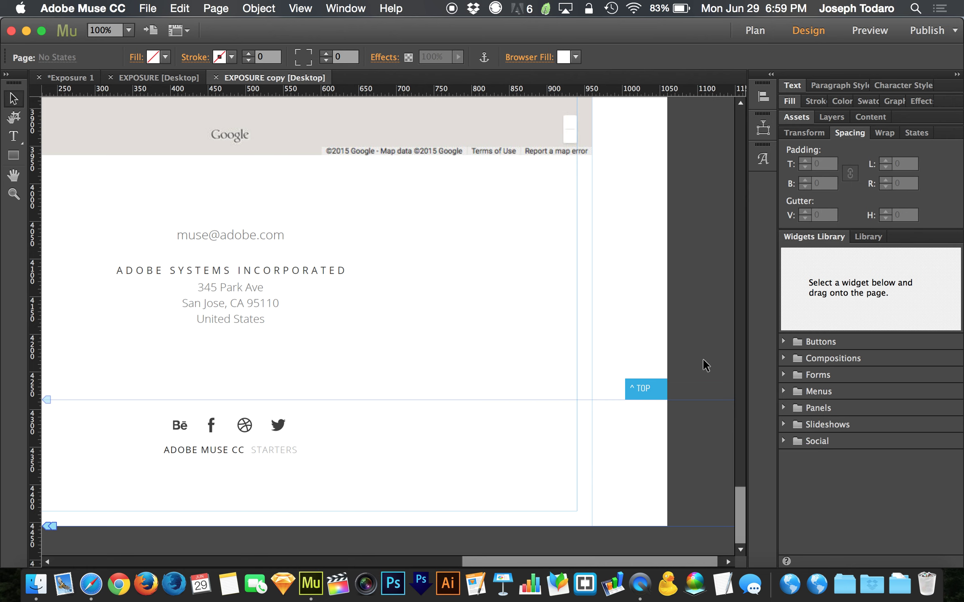
{"action": "left_click", "coordinate": [650, 391]}
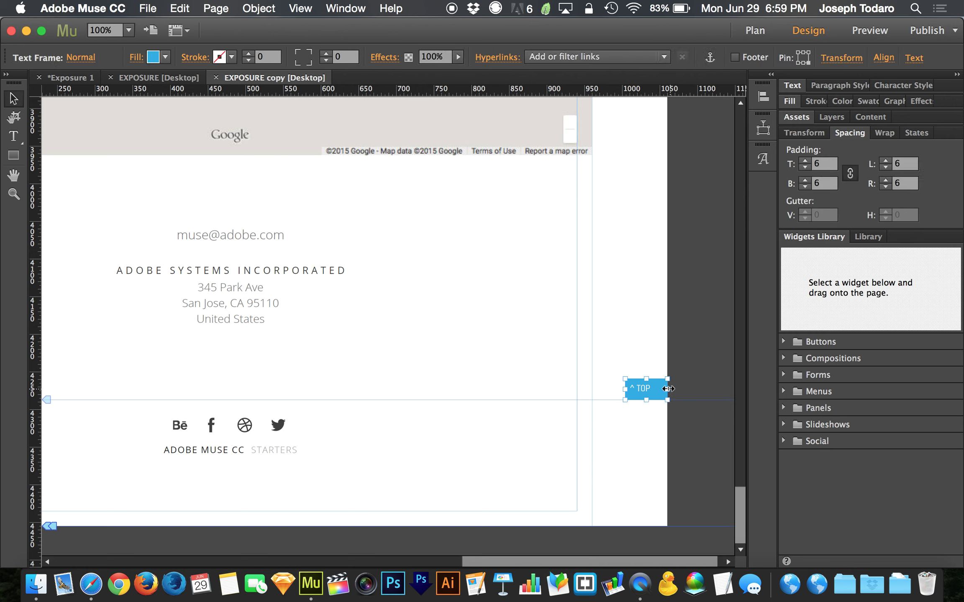
{"action": "left_click", "coordinate": [809, 63]}
{"action": "left_click", "coordinate": [684, 333]}
- Preview the page in Safari, confirm the ^ TOP button stays pinned while scrolling, and return to the top
{"action": "key", "text": "super+shift+e"}
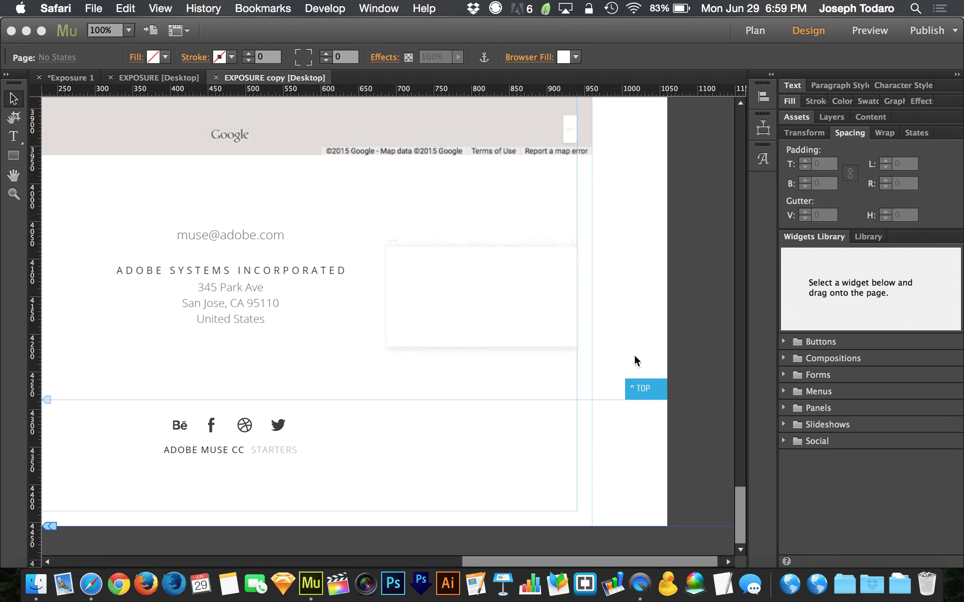
{"action": "scroll", "coordinate": [634, 355], "scroll_direction": "down", "scroll_amount": 15}
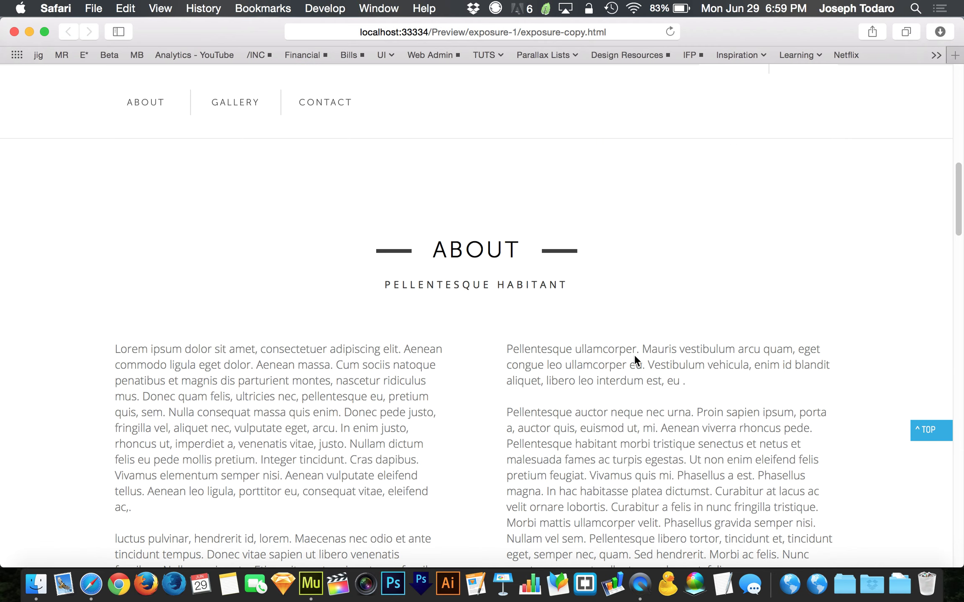
{"action": "scroll", "coordinate": [634, 354], "scroll_direction": "up", "scroll_amount": 2}
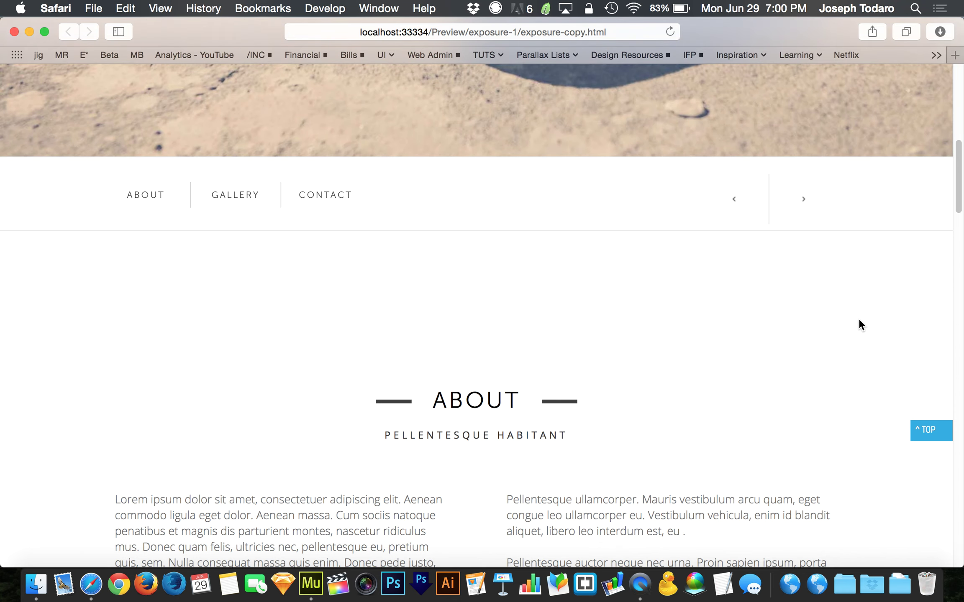
{"action": "key", "text": "cmd+r"}
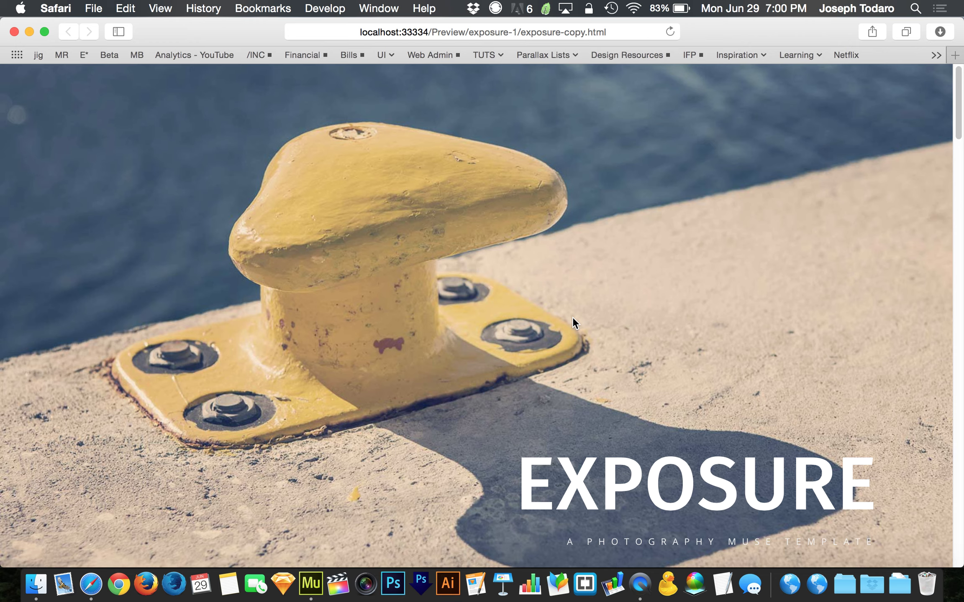
{"action": "key", "text": "super+w"}
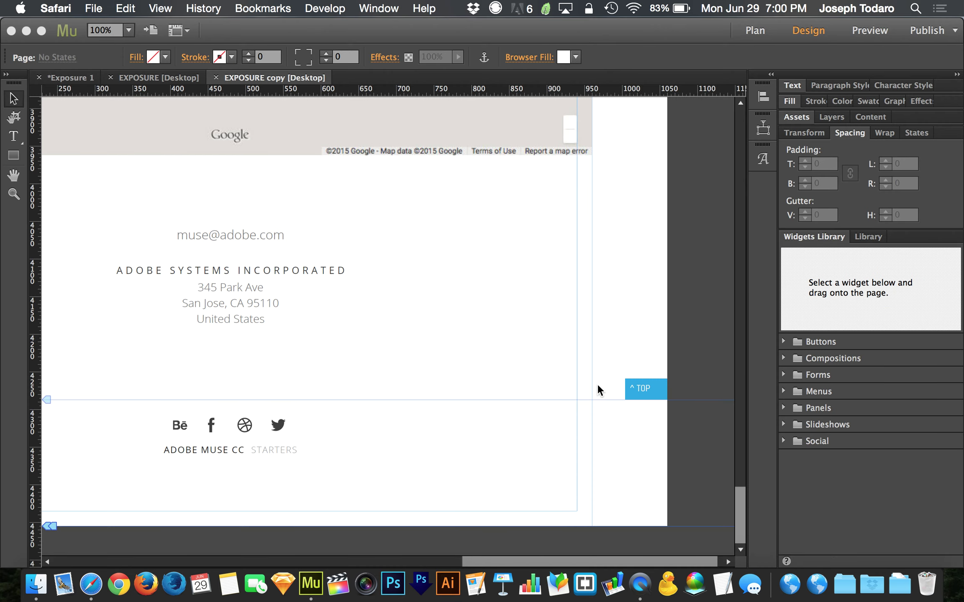
{"action": "left_click", "coordinate": [643, 390]}
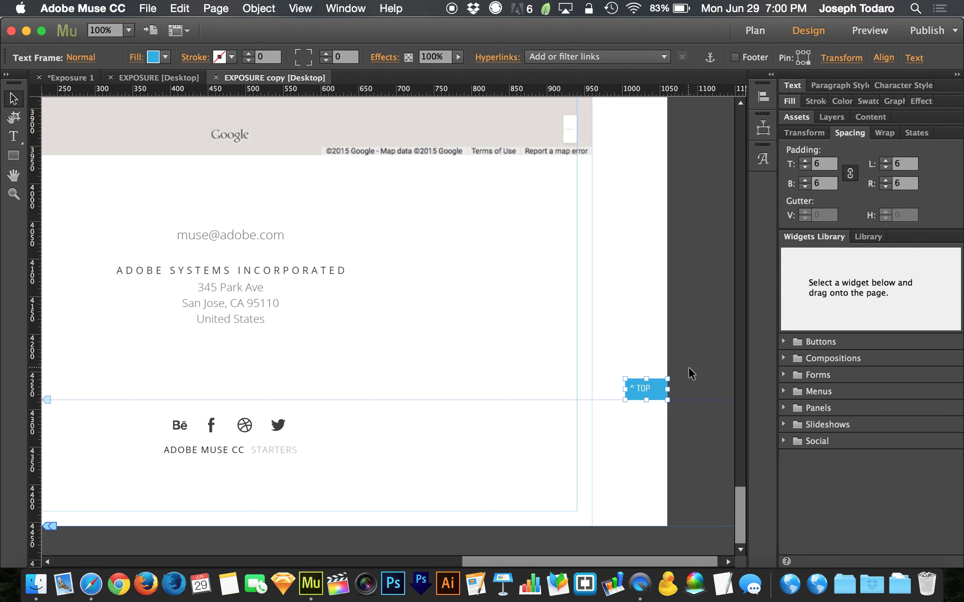
{"action": "scroll", "coordinate": [688, 366], "scroll_direction": "up", "scroll_amount": 20}
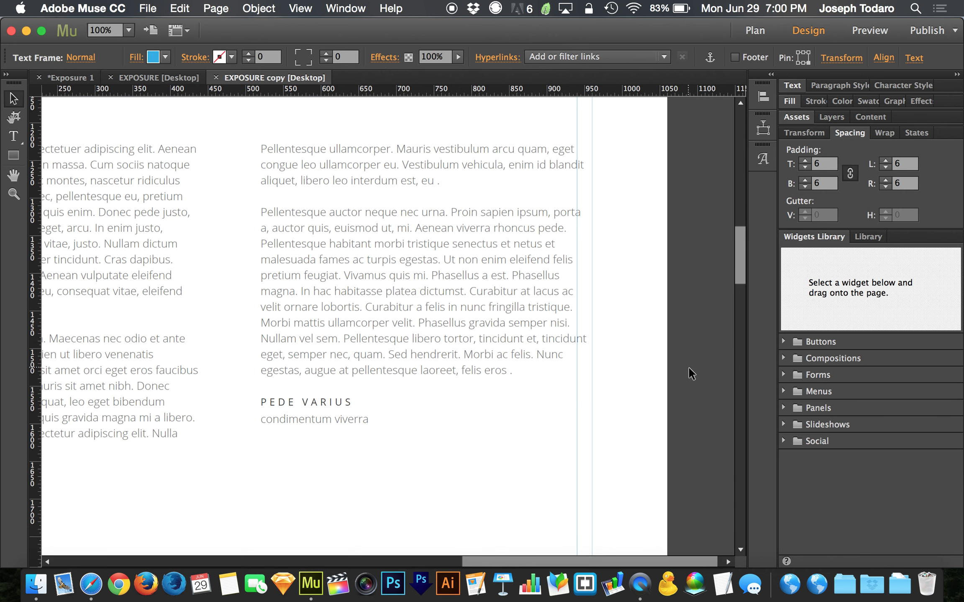
{"action": "left_click", "coordinate": [591, 251]}
{"action": "scroll", "coordinate": [592, 249], "scroll_direction": "down", "scroll_amount": 20}
{"action": "left_click", "coordinate": [653, 398]}
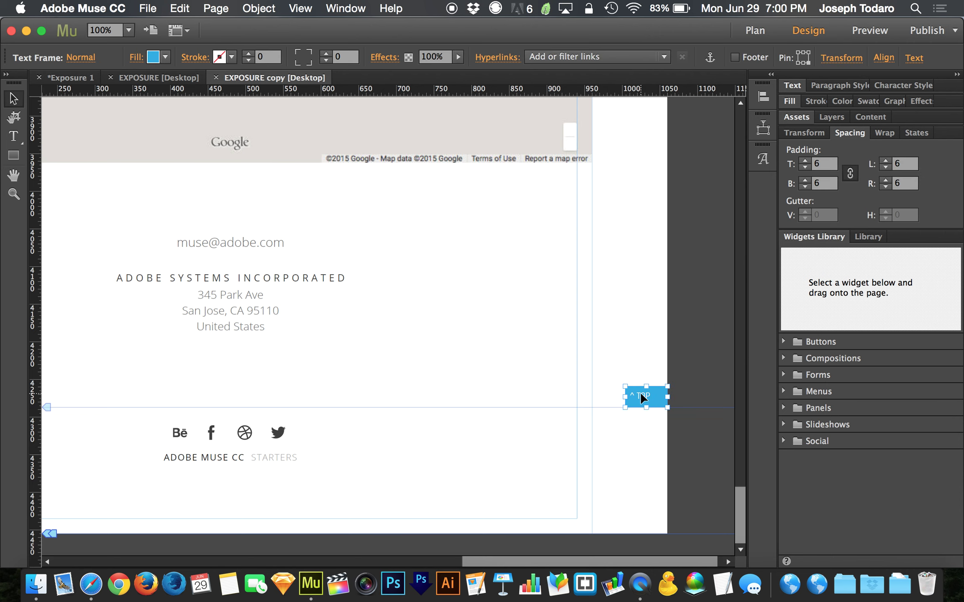
{"action": "right_click", "coordinate": [640, 397]}
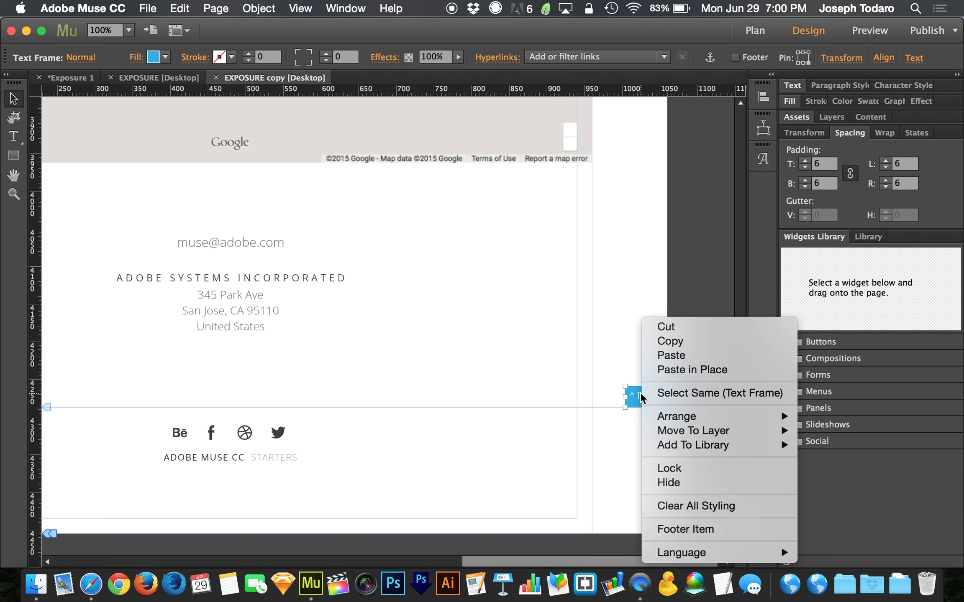
{"action": "mouse_move", "coordinate": [711, 435]}
{"action": "left_click", "coordinate": [629, 323]}
{"action": "left_click", "coordinate": [688, 344]}
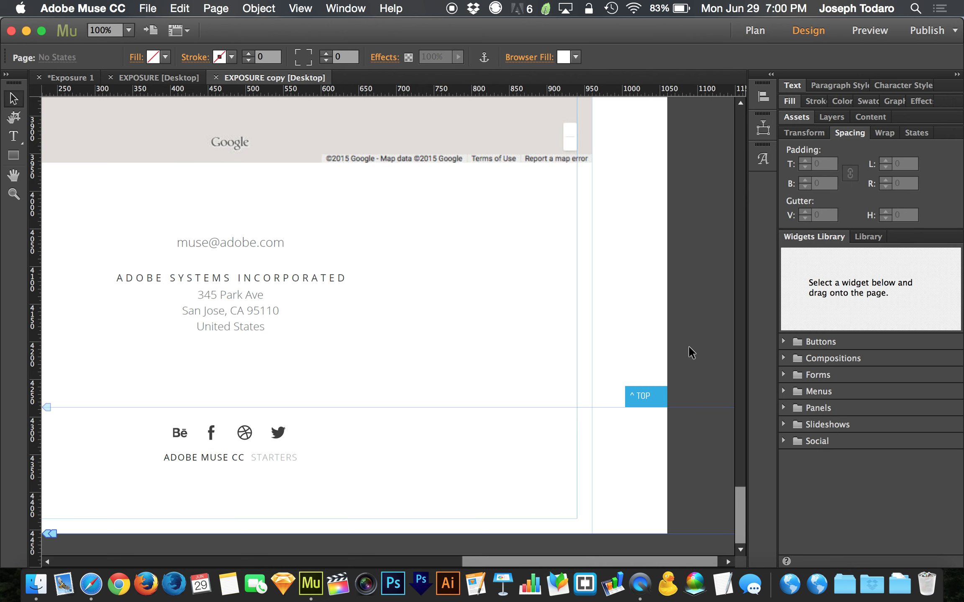
- In the enlarged Layers panel, create a new layer and rename it TOP
{"action": "left_click", "coordinate": [826, 119]}
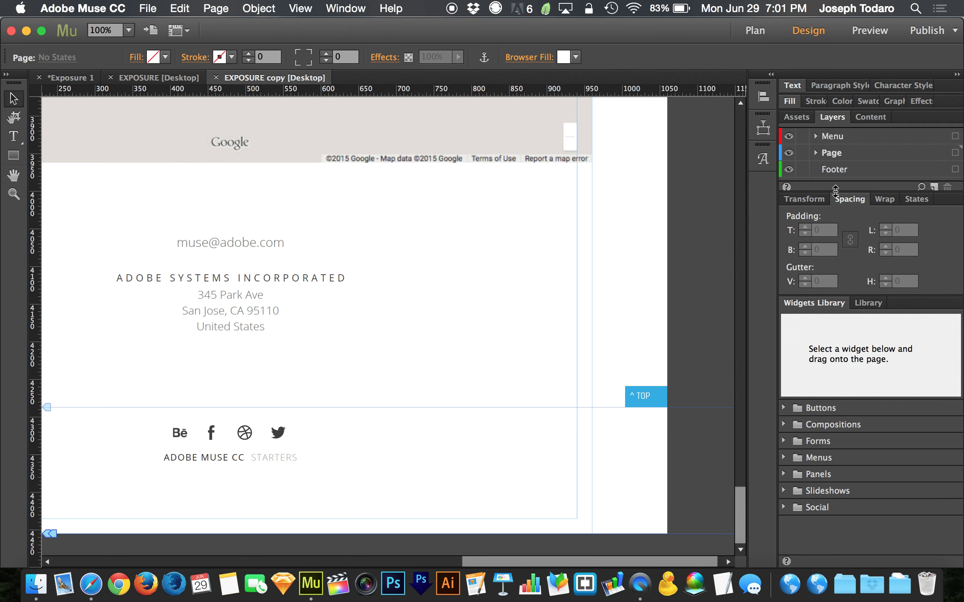
{"action": "left_click_drag", "start_coordinate": [834, 185], "coordinate": [820, 299]}
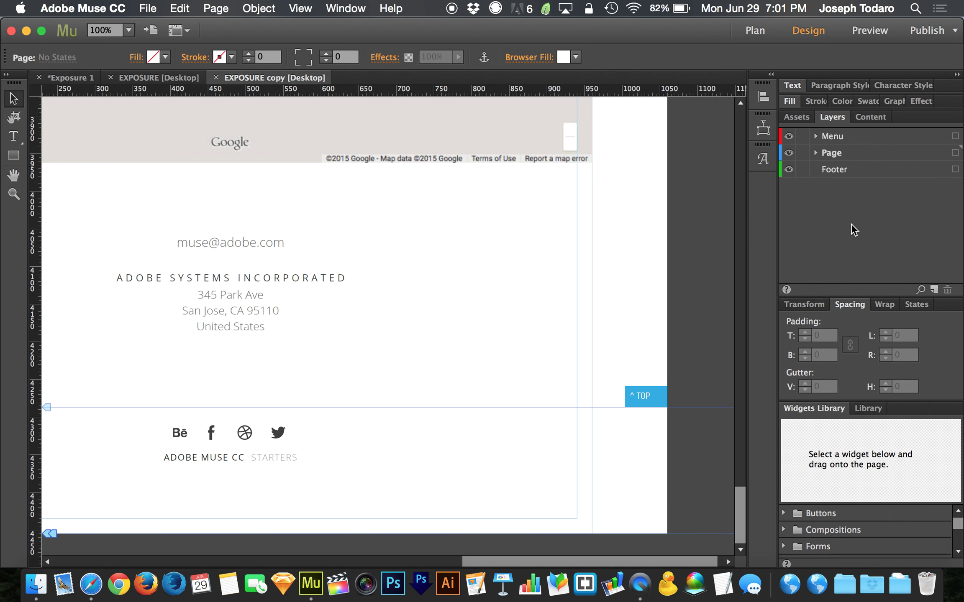
{"action": "left_click", "coordinate": [935, 290]}
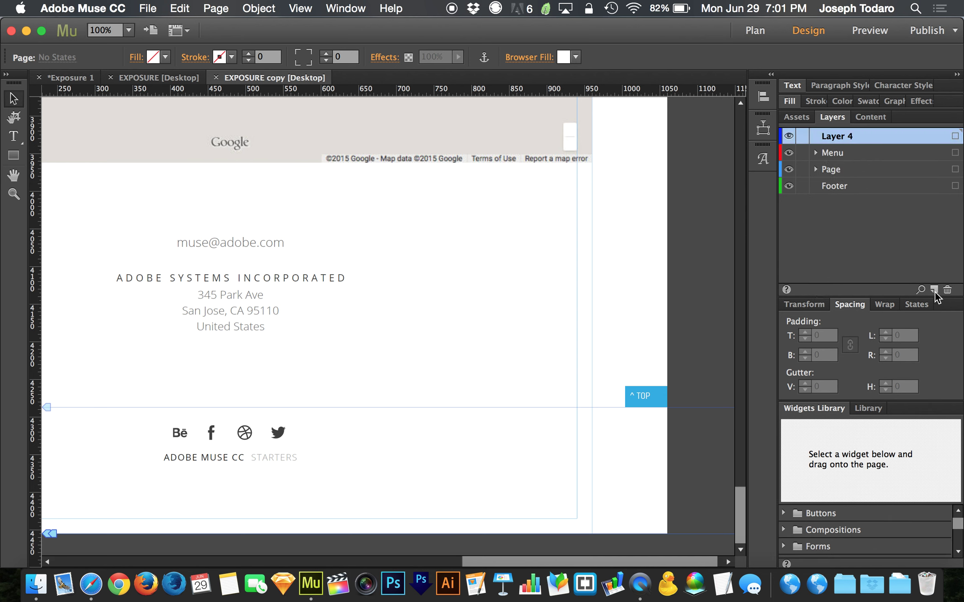
{"action": "double_click", "coordinate": [838, 137]}
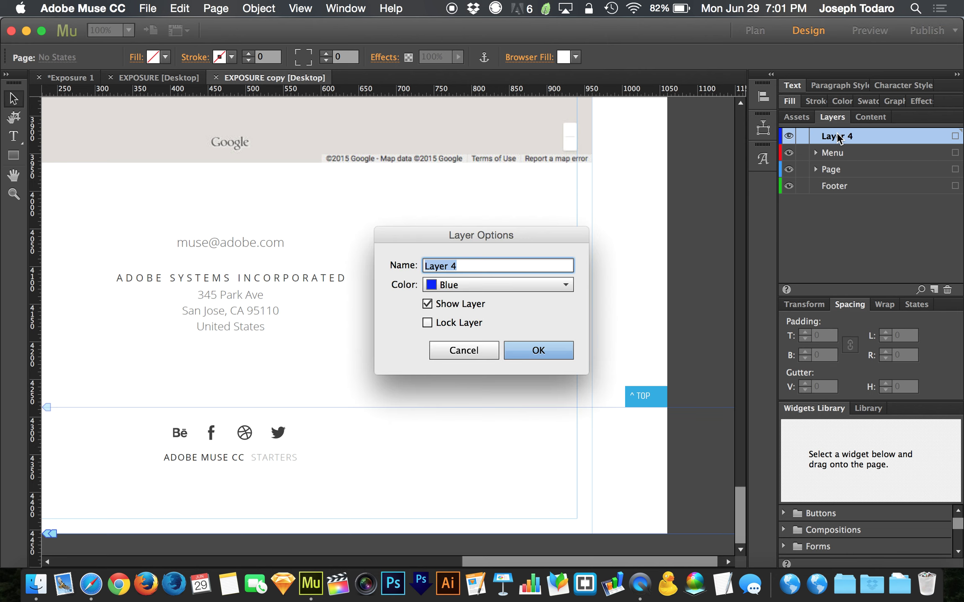
{"action": "type", "text": "TOP"}
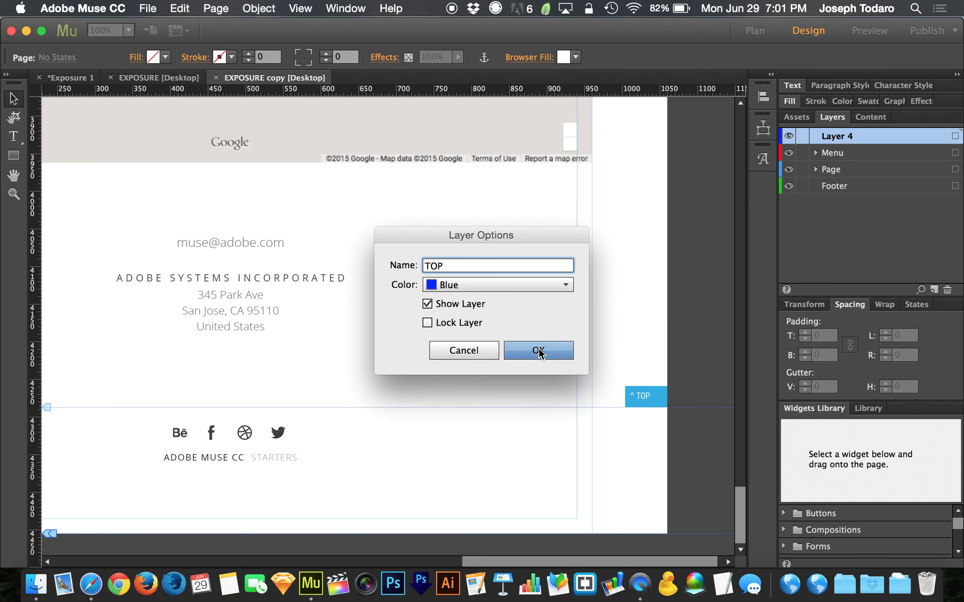
{"action": "left_click", "coordinate": [573, 354]}
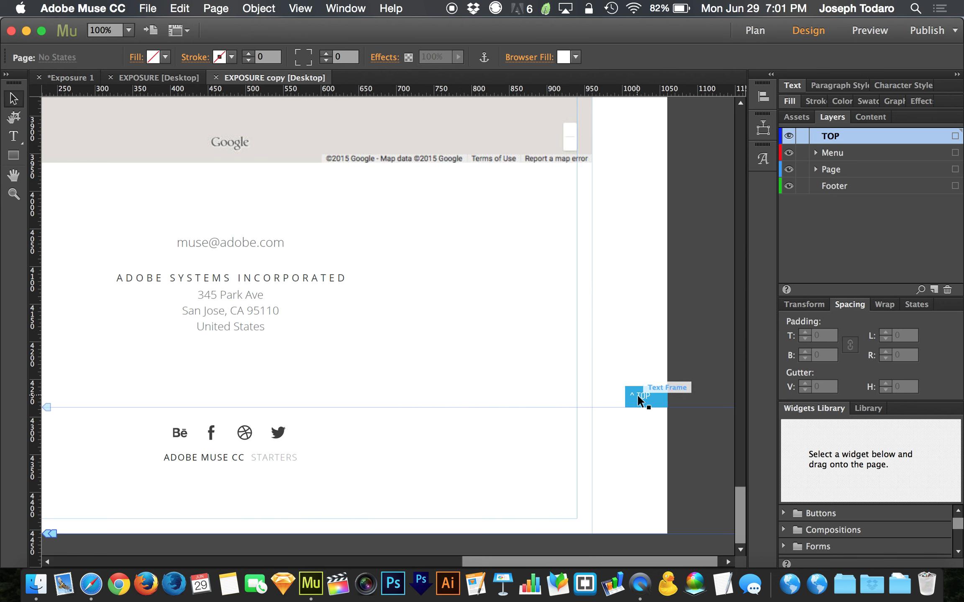
- Reposition the TOP layer in the layer stack and select it
{"action": "left_click", "coordinate": [636, 399]}
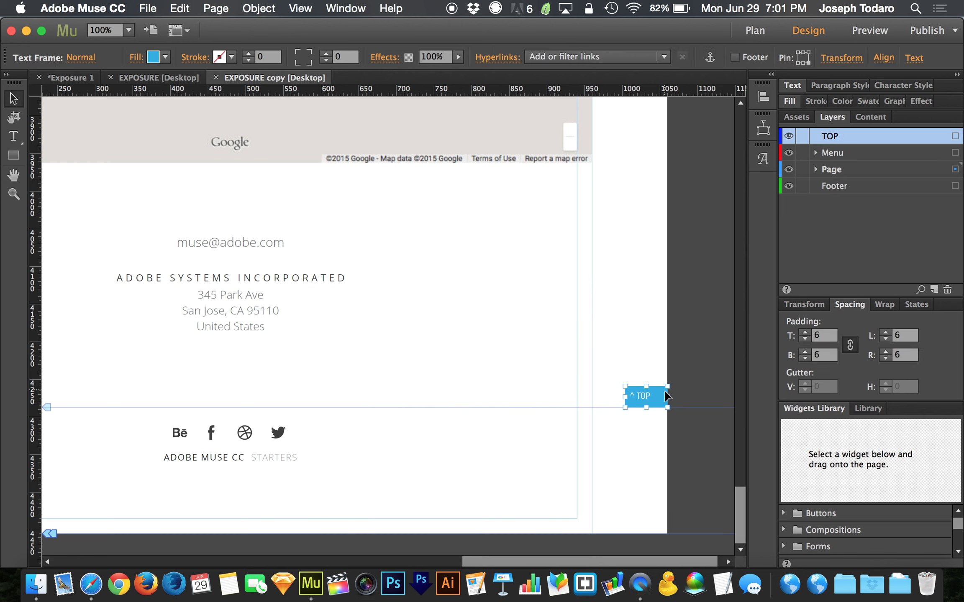
{"action": "left_click", "coordinate": [698, 334]}
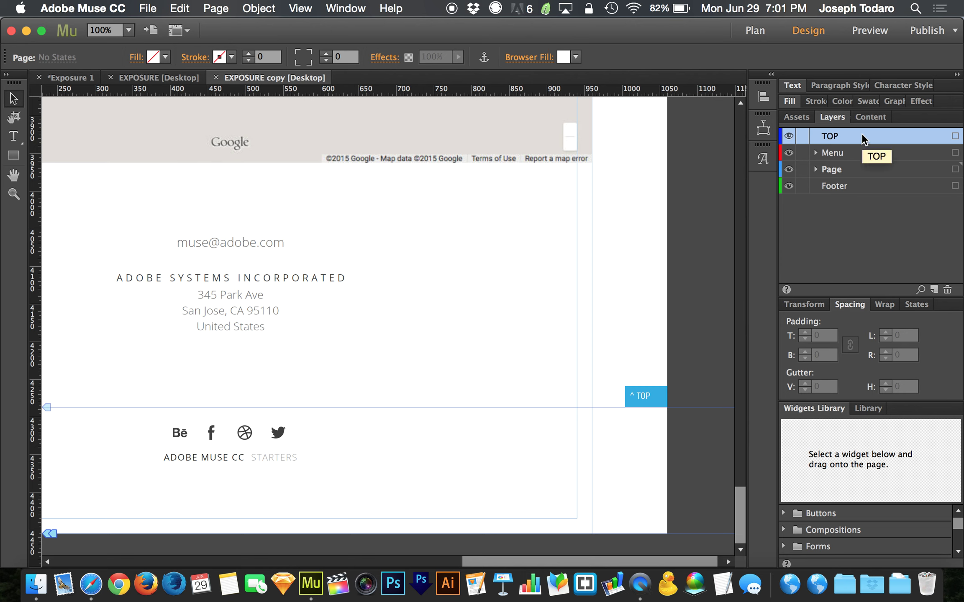
{"action": "mouse_move", "coordinate": [862, 135]}
{"action": "left_mouse_down"}
{"action": "mouse_move", "coordinate": [861, 199]}
{"action": "mouse_move", "coordinate": [854, 138]}
{"action": "left_mouse_up"}
{"action": "left_click", "coordinate": [846, 136]}
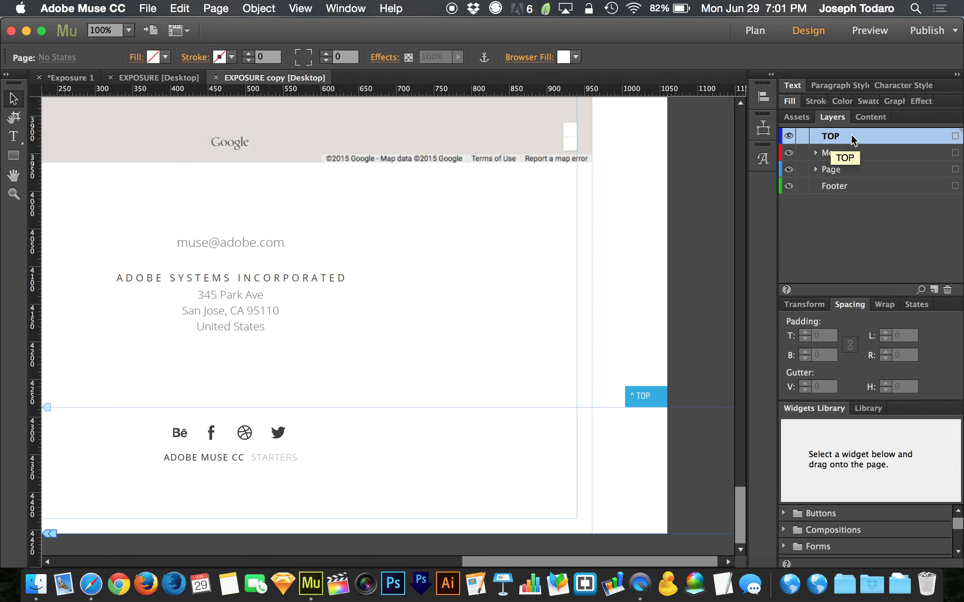
- Move the ^ TOP text frame onto the TOP layer
{"action": "left_click", "coordinate": [643, 395]}
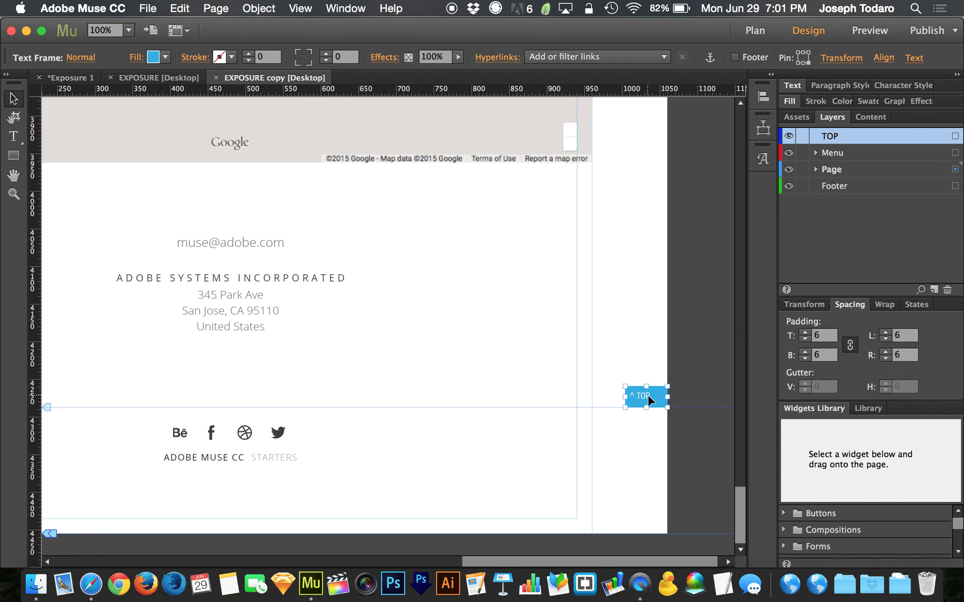
{"action": "right_click", "coordinate": [647, 395]}
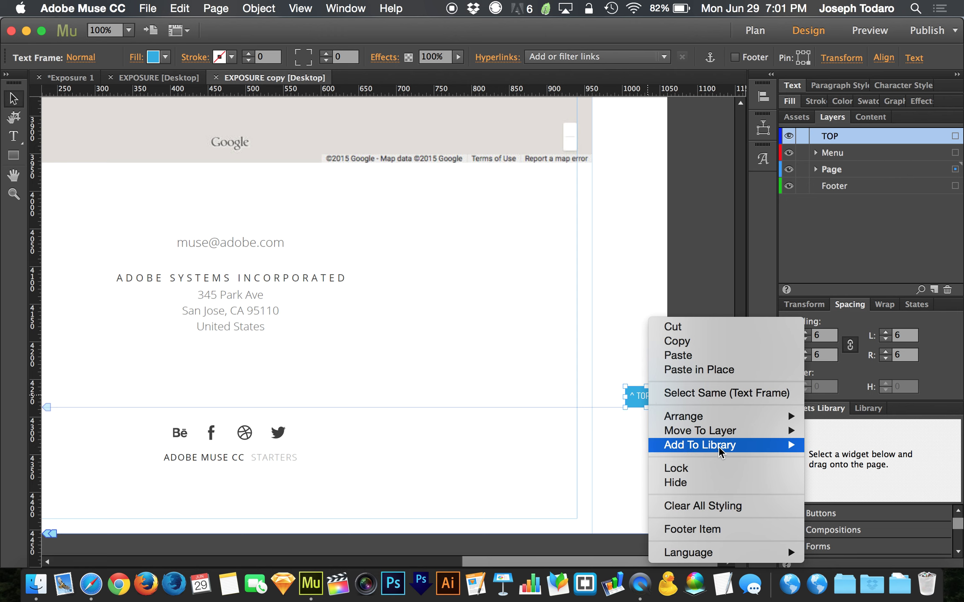
{"action": "mouse_move", "coordinate": [724, 432]}
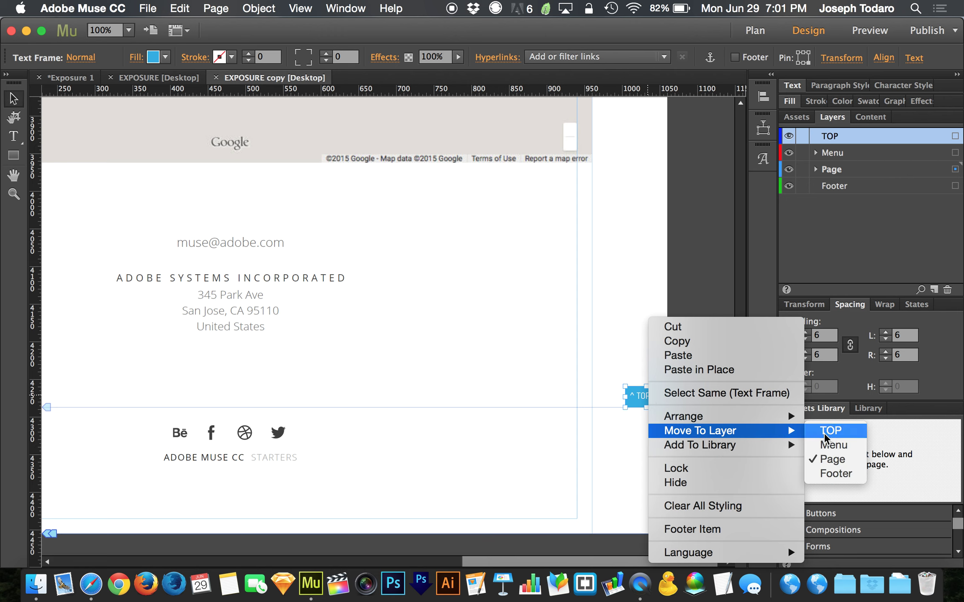
{"action": "left_click", "coordinate": [812, 431]}
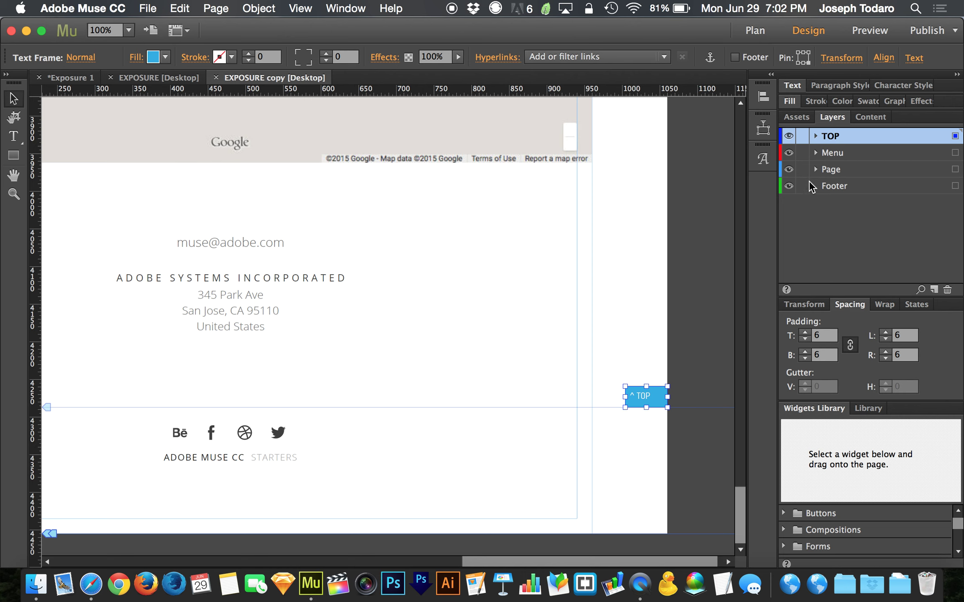
- Expand and collapse the TOP and Menu layers to check their contents
{"action": "left_click", "coordinate": [816, 136]}
{"action": "left_click", "coordinate": [816, 137]}
{"action": "left_click", "coordinate": [815, 152]}
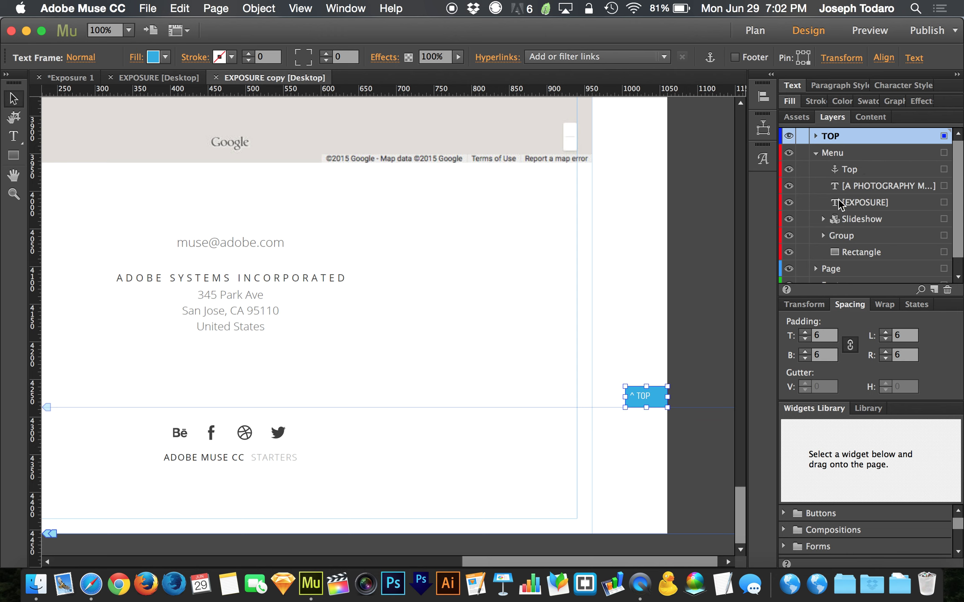
{"action": "left_click", "coordinate": [816, 155]}
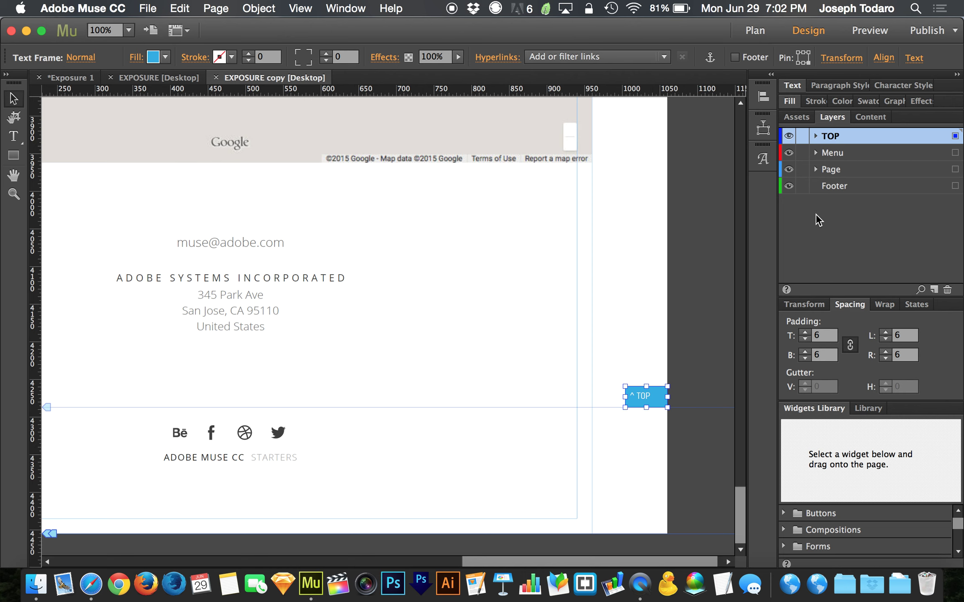
- Give the ^ TOP button rounded corners
{"action": "left_click", "coordinate": [691, 362]}
{"action": "left_click", "coordinate": [655, 393]}
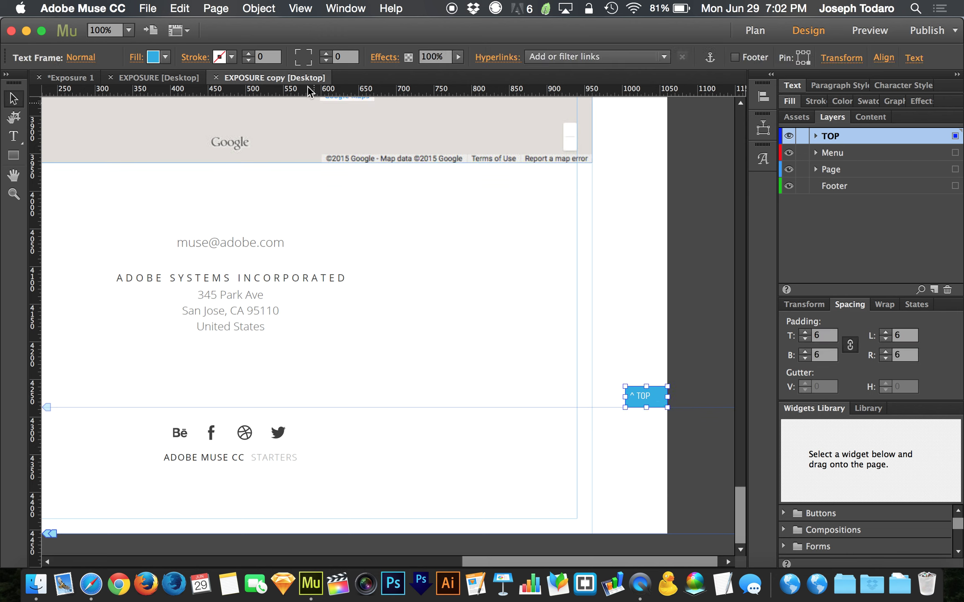
{"action": "left_click", "coordinate": [297, 54]}
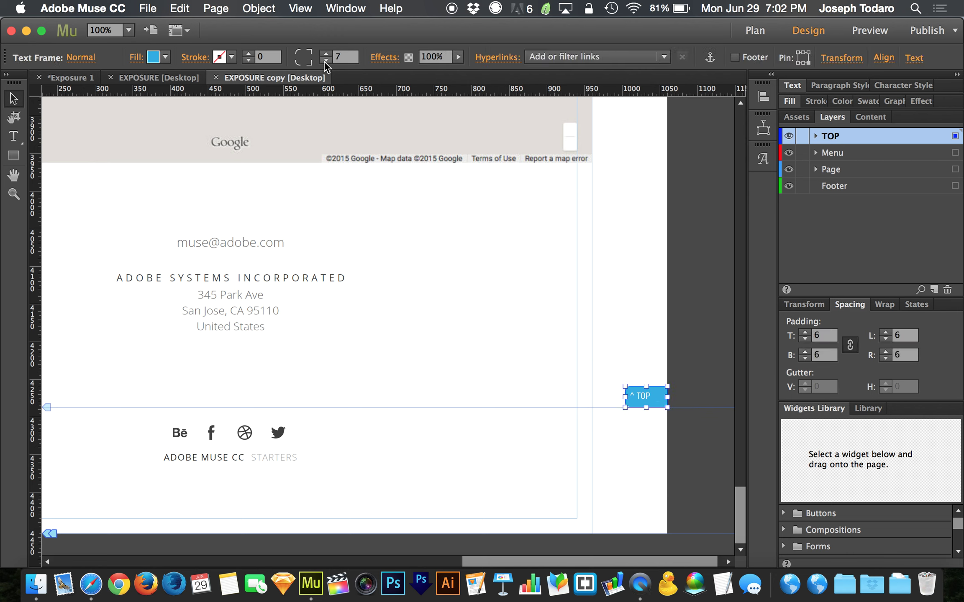
{"action": "left_click", "coordinate": [700, 329]}
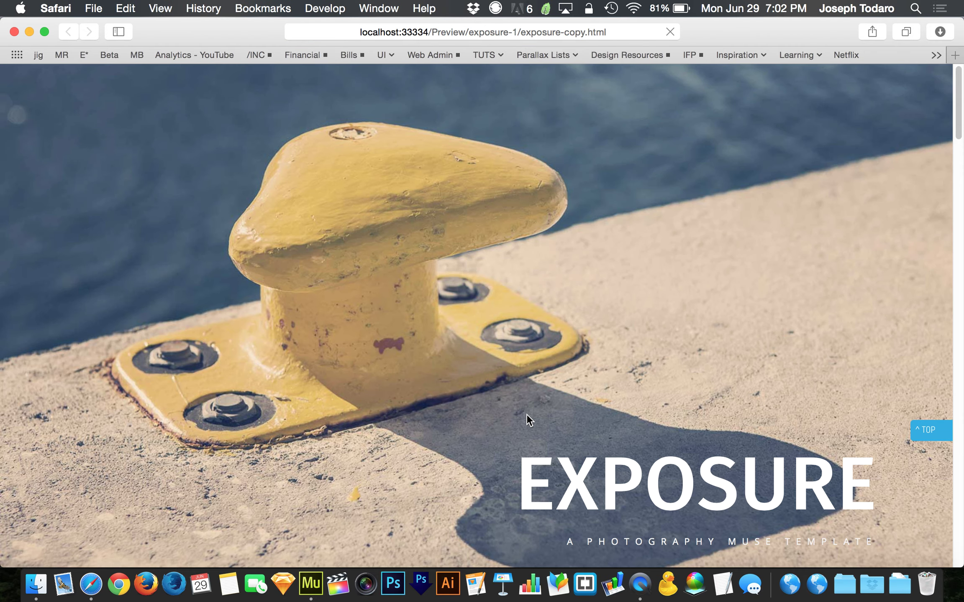
- Leave the Safari preview and return to the Muse design layout
{"action": "scroll", "coordinate": [779, 398], "scroll_direction": "down", "scroll_amount": 5}
{"action": "scroll", "coordinate": [778, 399], "scroll_direction": "up", "scroll_amount": 5}
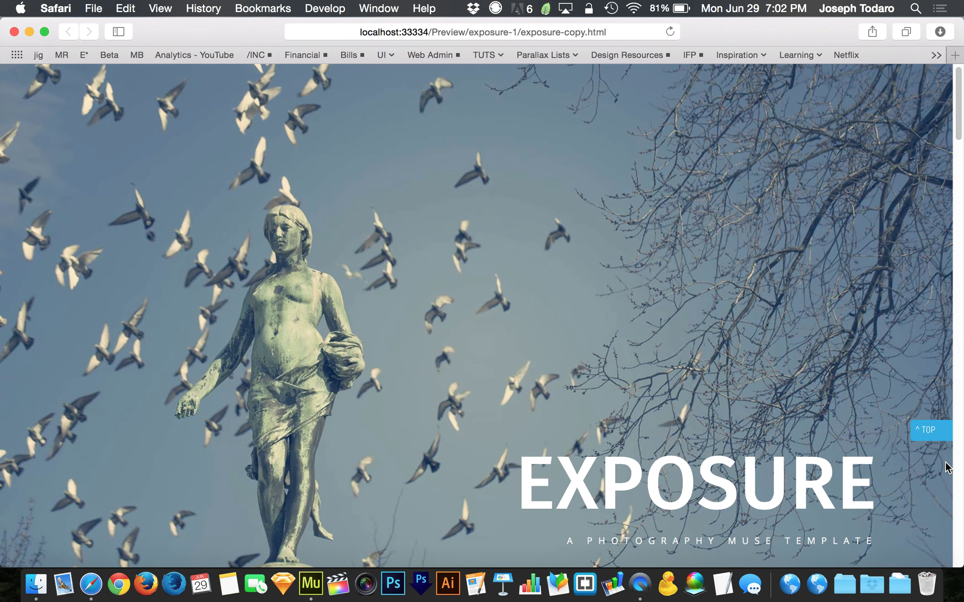
{"action": "key", "text": "super+Tab"}
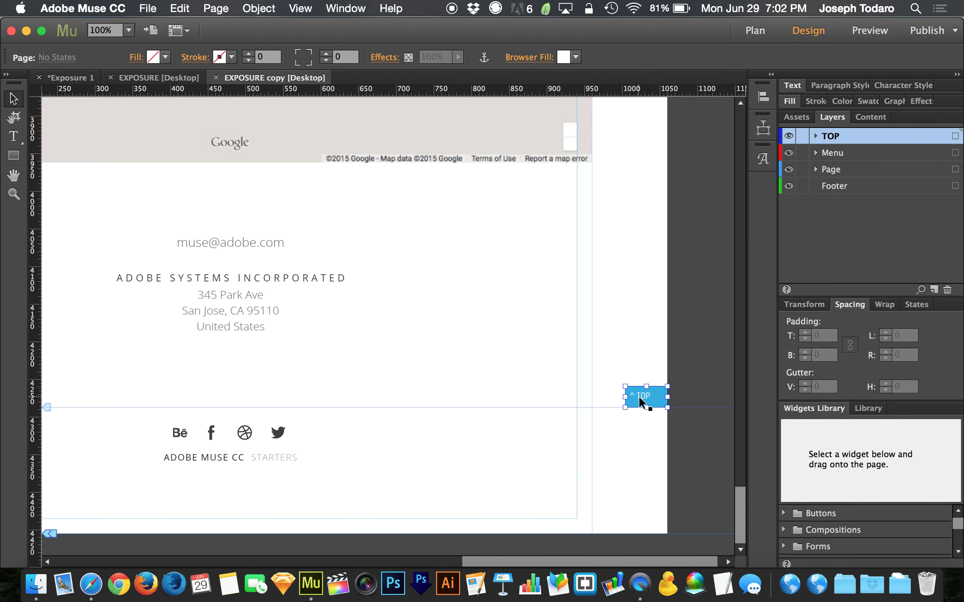
- Set the ^ TOP button's padding to 8 px on all sides, with 12 px on the left
{"action": "left_click", "coordinate": [638, 395]}
{"action": "left_click", "coordinate": [845, 117]}
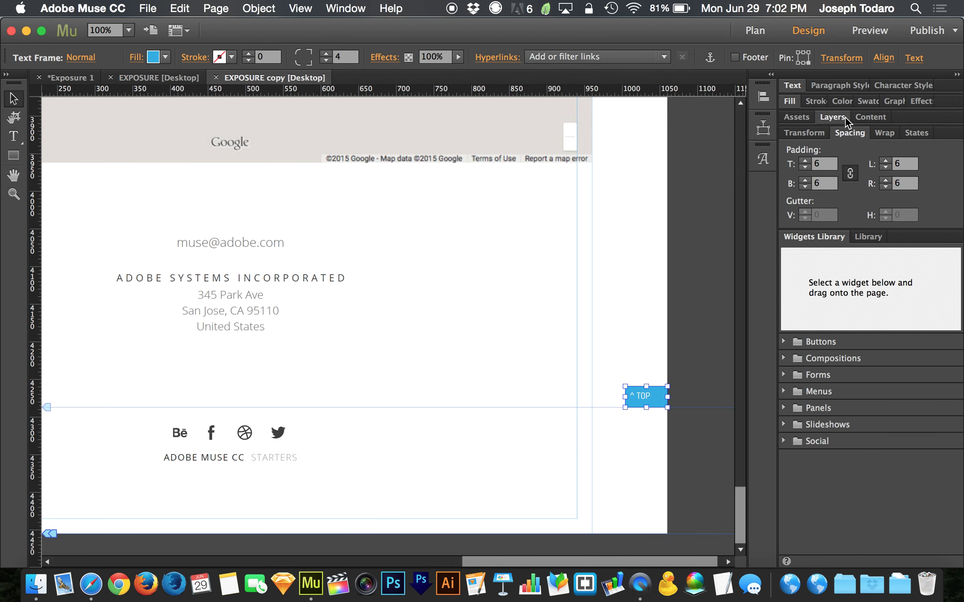
{"action": "left_click", "coordinate": [804, 160]}
{"action": "left_click", "coordinate": [804, 161]}
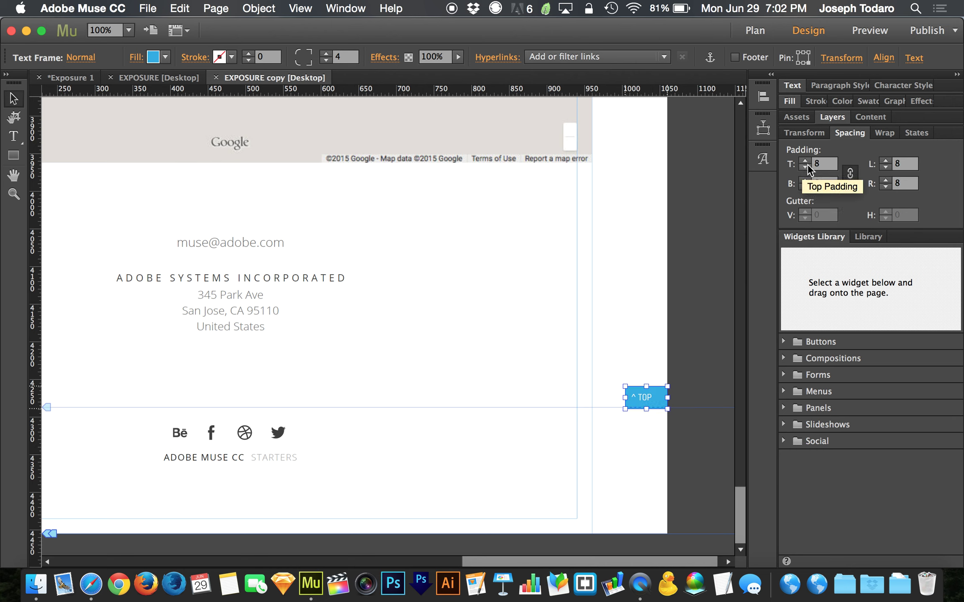
{"action": "left_click", "coordinate": [850, 175]}
{"action": "left_click", "coordinate": [886, 161]}
{"action": "left_click", "coordinate": [886, 161]}
{"action": "left_click", "coordinate": [886, 160]}
{"action": "left_click", "coordinate": [887, 160]}
- Widen the ^ TOP button by dragging its left edge outward
{"action": "left_click_drag", "start_coordinate": [625, 398], "coordinate": [626, 399]}
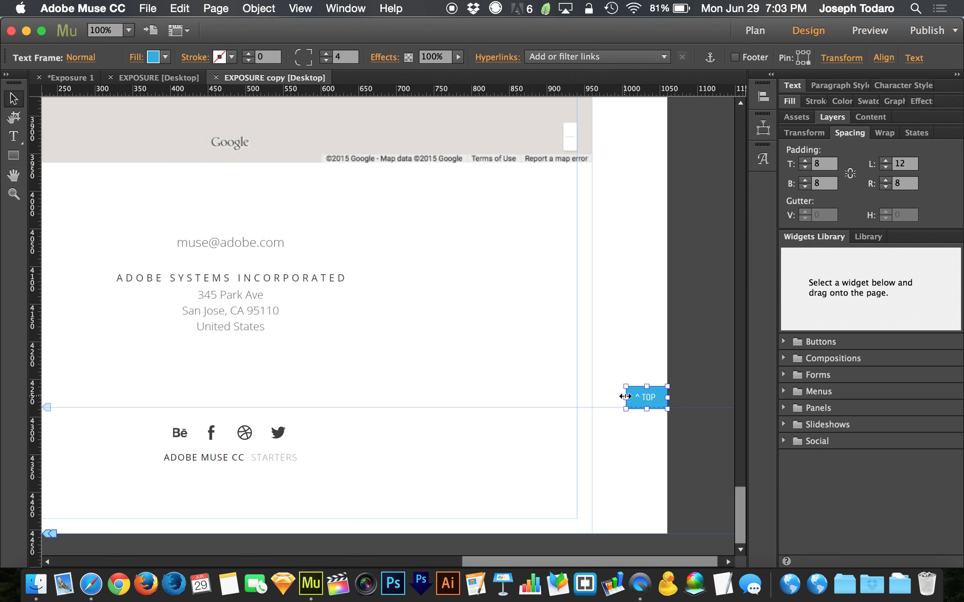
{"action": "mouse_move", "coordinate": [625, 398]}
{"action": "left_mouse_down"}
{"action": "mouse_move", "coordinate": [596, 399]}
{"action": "mouse_move", "coordinate": [622, 397]}
{"action": "left_mouse_up"}
{"action": "left_click", "coordinate": [696, 345]}
{"action": "left_click", "coordinate": [648, 402]}
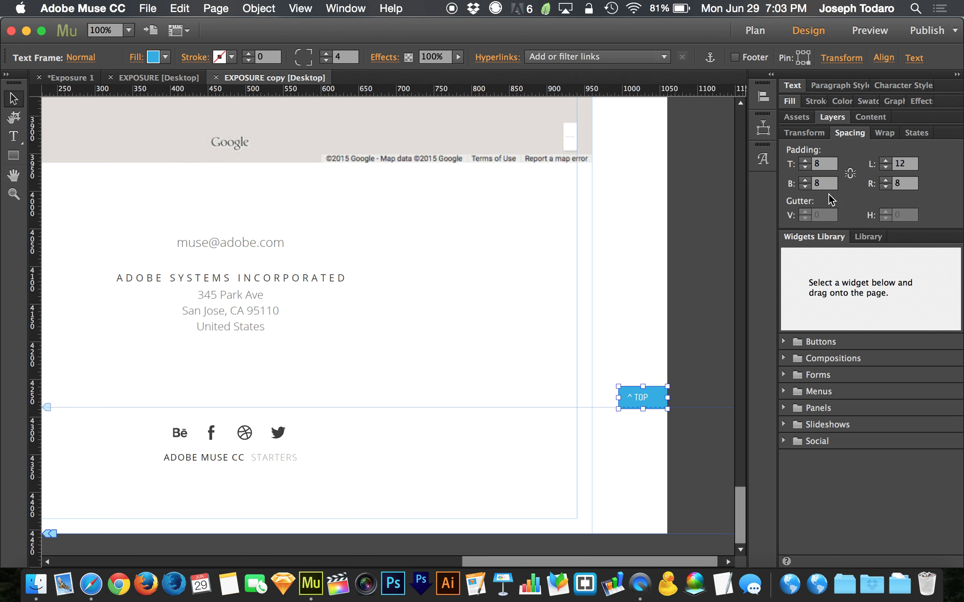
- Preview the page in Safari, scroll to test the ^ TOP button, then close the preview
{"action": "left_click", "coordinate": [653, 315]}
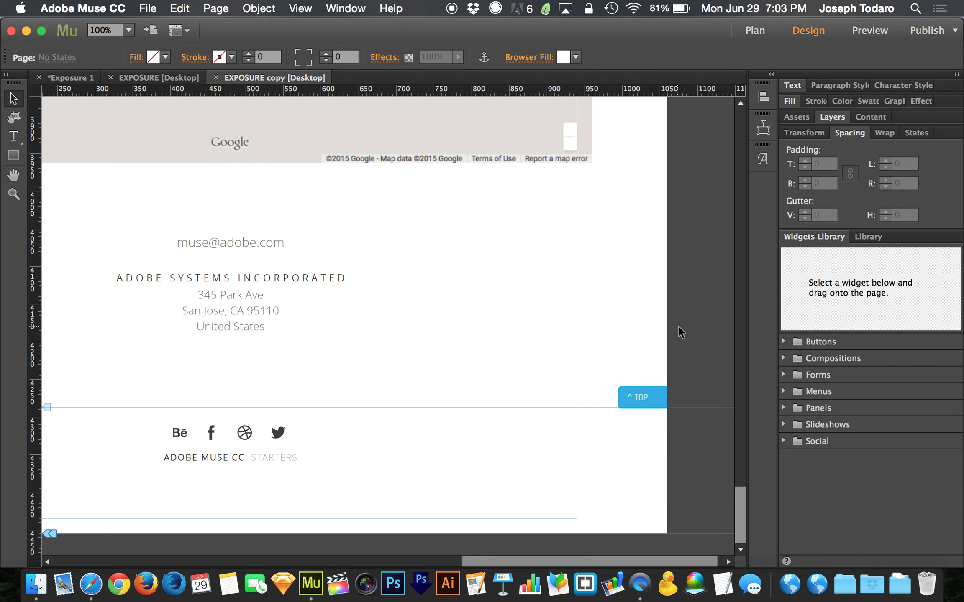
{"action": "key", "text": "super+alt+e"}
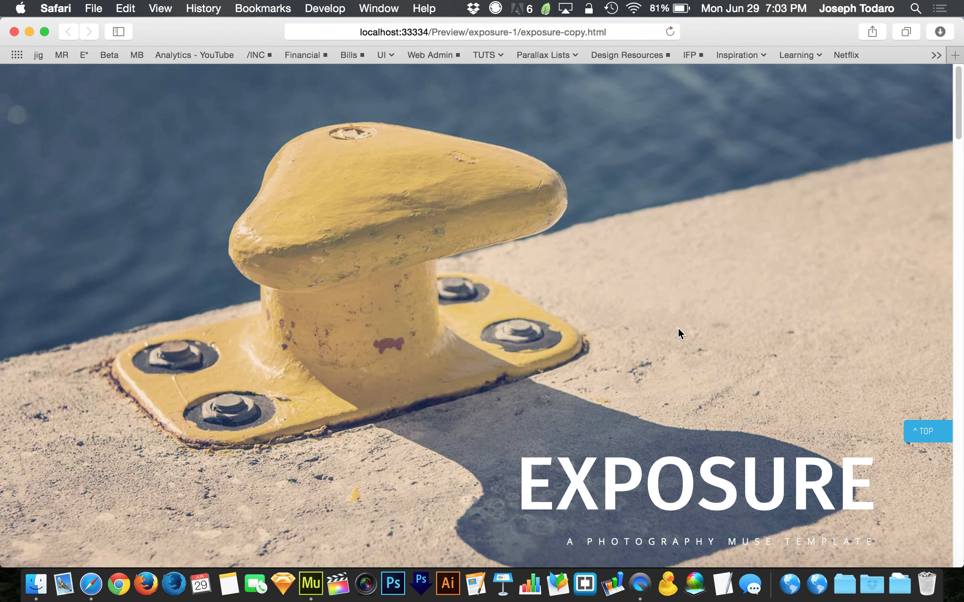
{"action": "scroll", "coordinate": [678, 328], "scroll_direction": "down", "scroll_amount": 10}
{"action": "scroll", "coordinate": [679, 333], "scroll_direction": "down", "scroll_amount": 3}
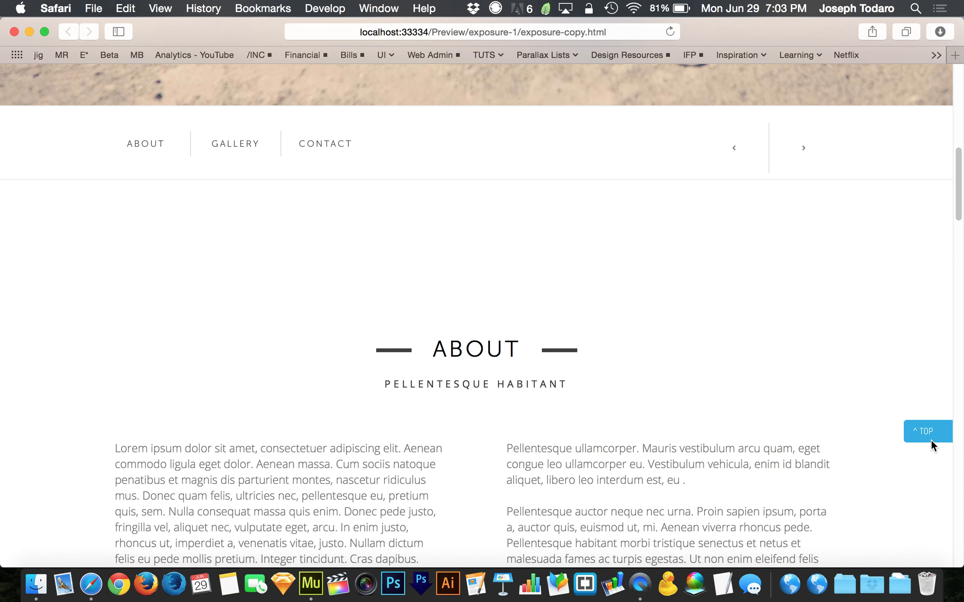
{"action": "scroll", "coordinate": [807, 412], "scroll_direction": "down", "scroll_amount": 3}
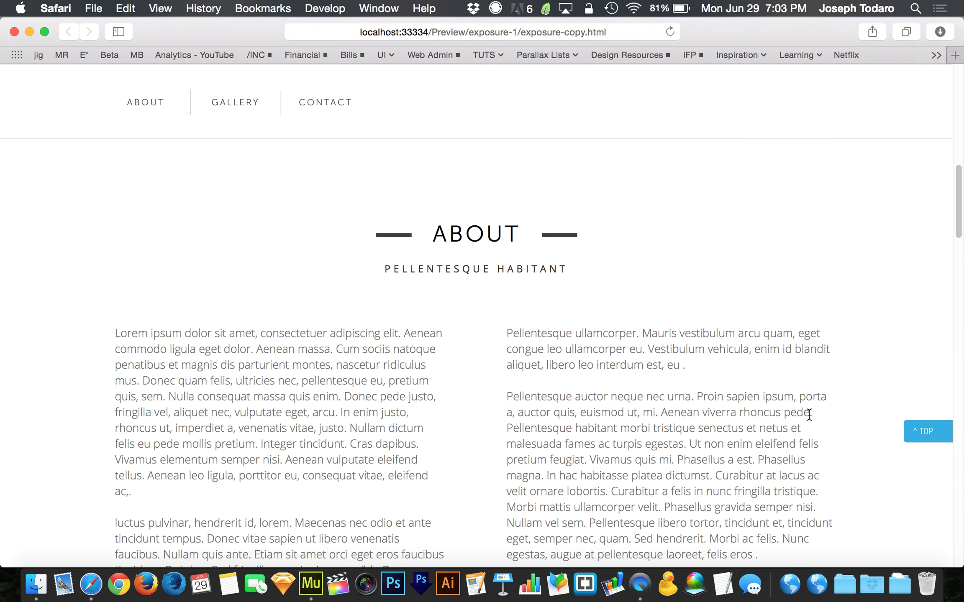
{"action": "scroll", "coordinate": [808, 415], "scroll_direction": "up", "scroll_amount": 5}
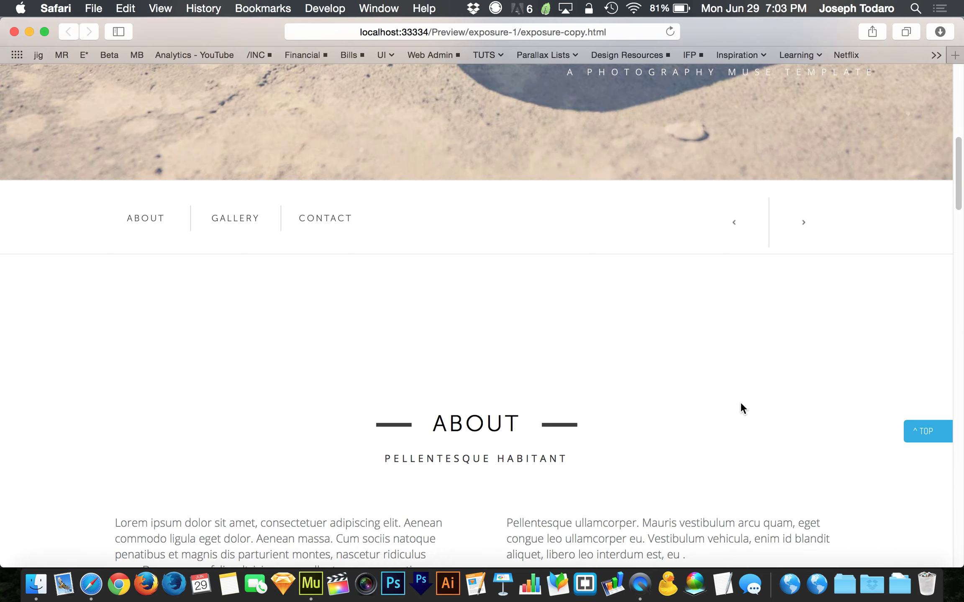
{"action": "scroll", "coordinate": [740, 402], "scroll_direction": "up", "scroll_amount": 10}
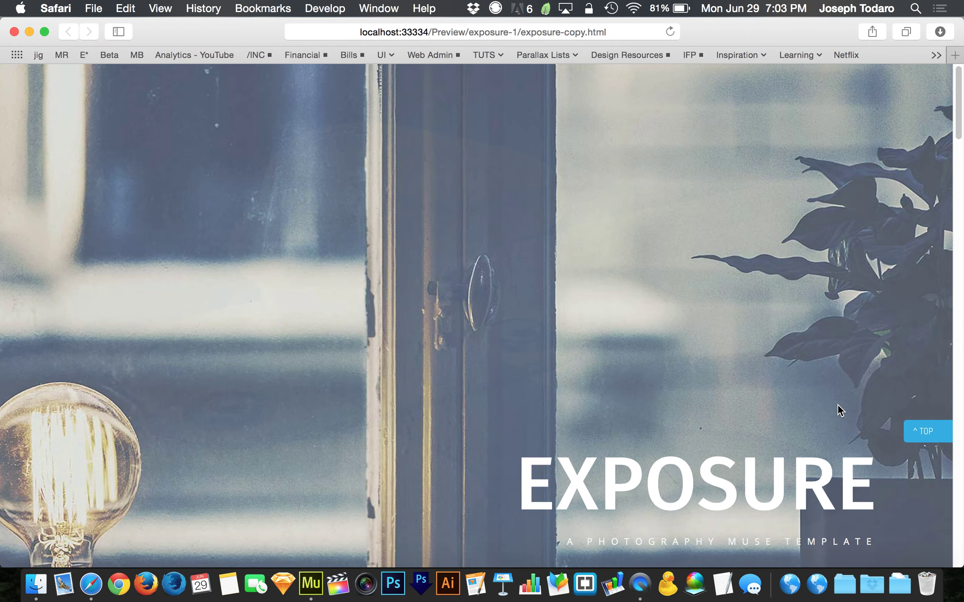
{"action": "key", "text": "super+w"}
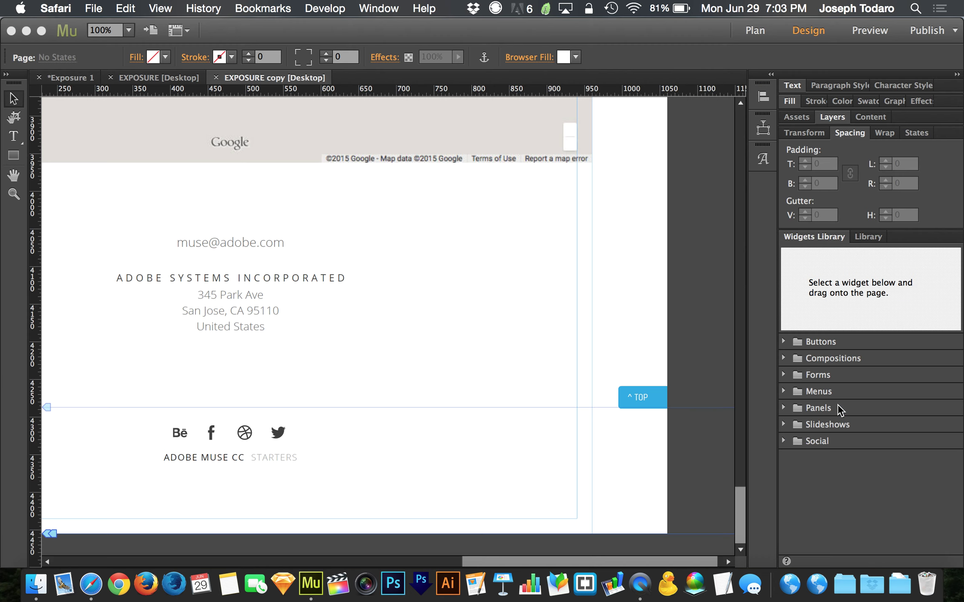
- Return to Muse and select the ^ TOP button frame
{"action": "left_click", "coordinate": [675, 326]}
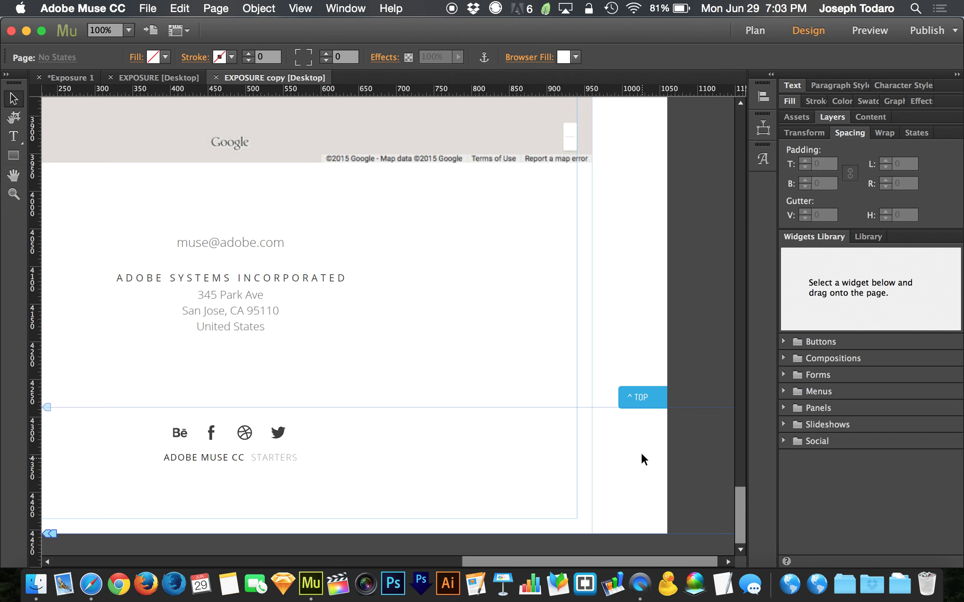
{"action": "left_click", "coordinate": [638, 399]}
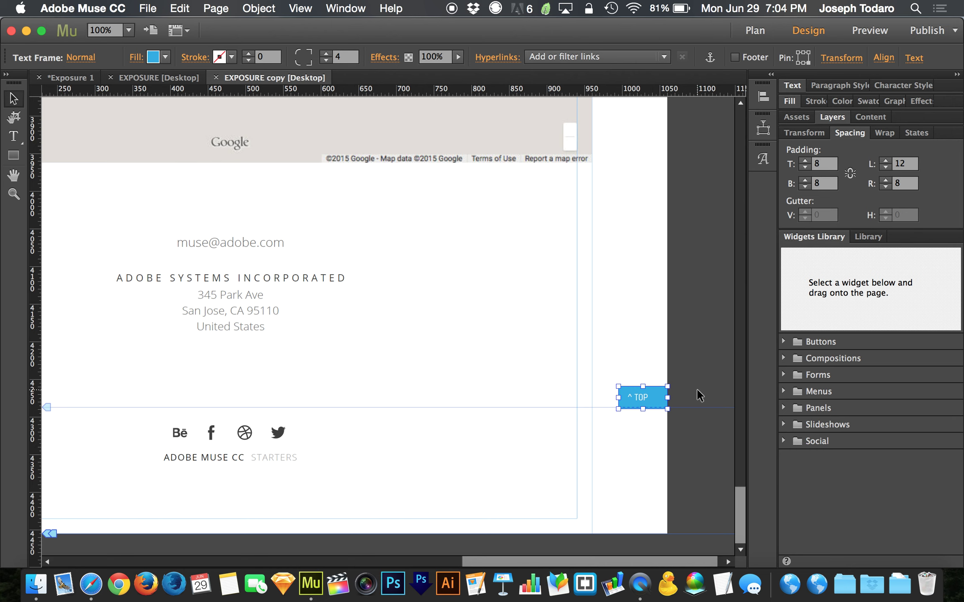
- Browse the Motion, Opacity, Slideshow and Edge Animate scroll effect tabs, ending on Opacity
{"action": "left_click", "coordinate": [761, 124]}
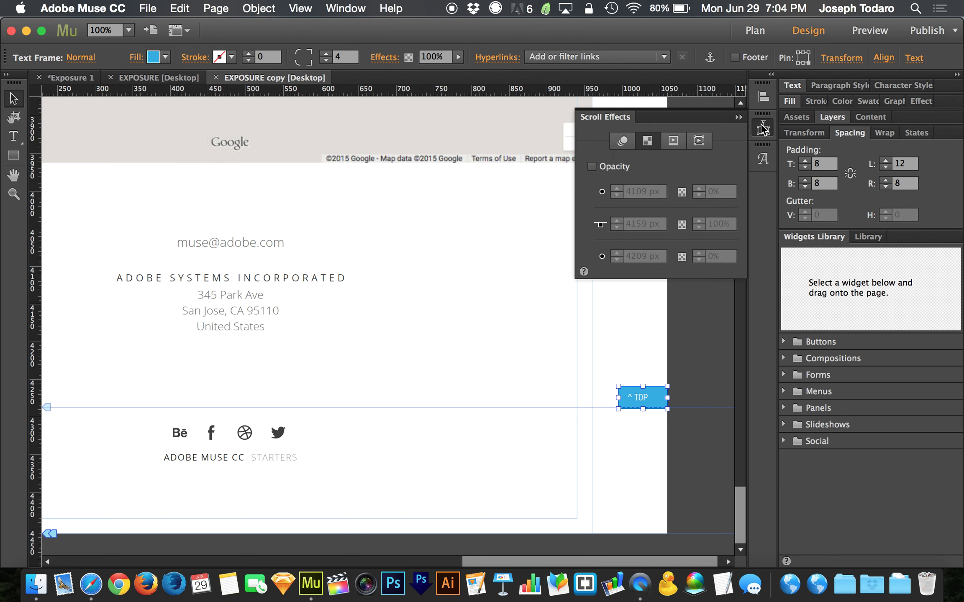
{"action": "left_click", "coordinate": [622, 142]}
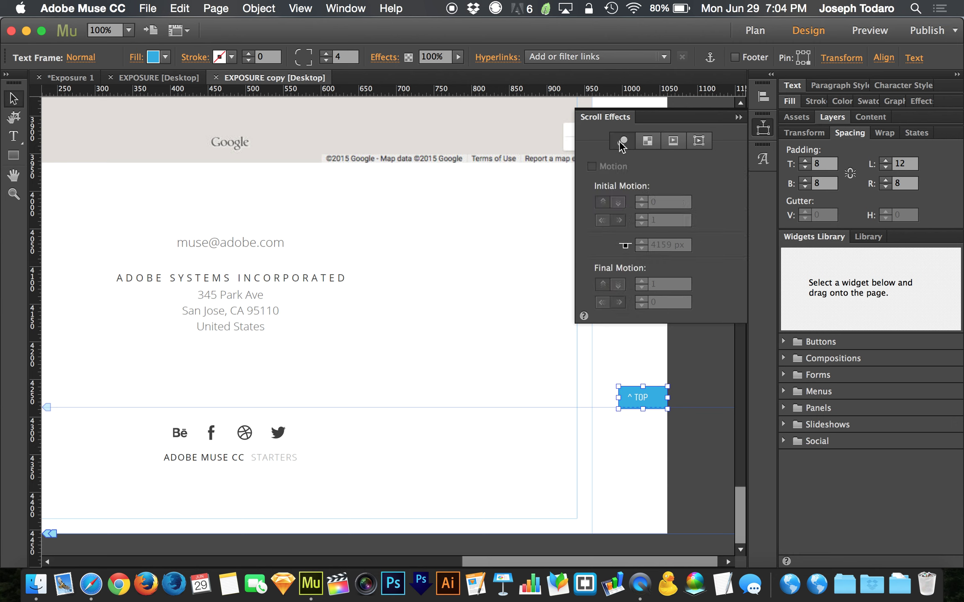
{"action": "left_click", "coordinate": [641, 141]}
{"action": "left_click", "coordinate": [673, 140]}
{"action": "left_click", "coordinate": [703, 141]}
{"action": "left_click", "coordinate": [623, 141]}
{"action": "left_click", "coordinate": [640, 139]}
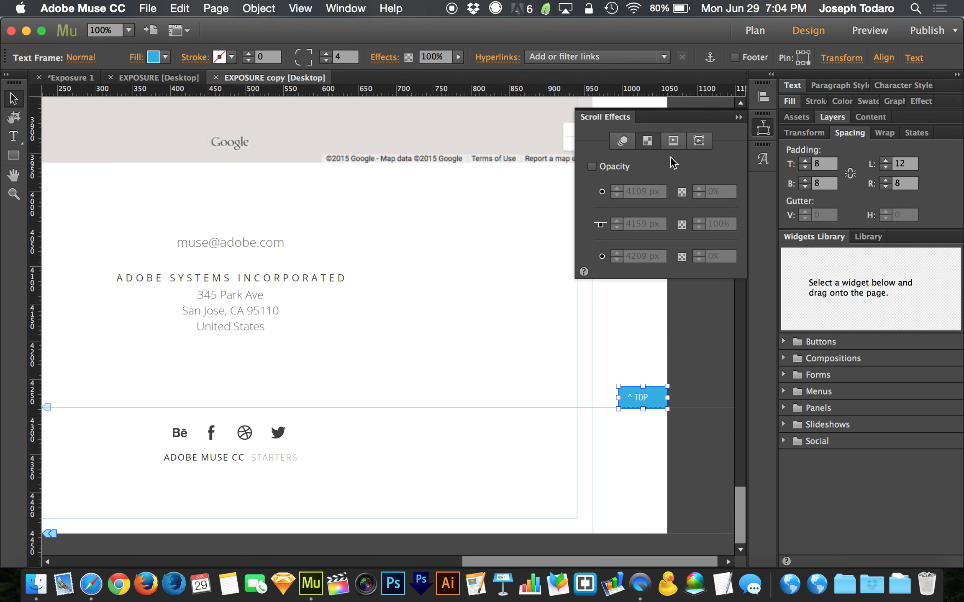
{"action": "left_click", "coordinate": [672, 143]}
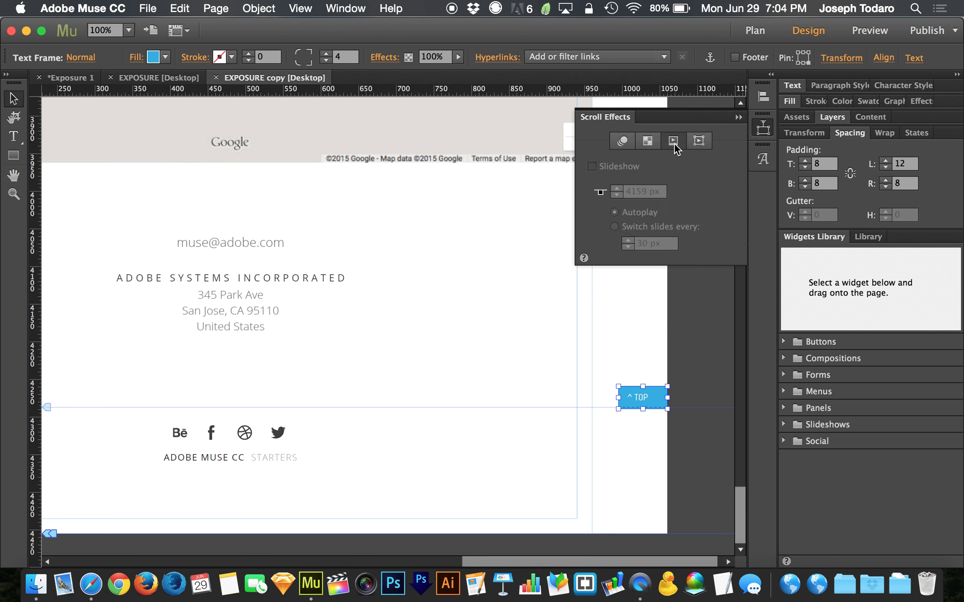
{"action": "left_click", "coordinate": [707, 139]}
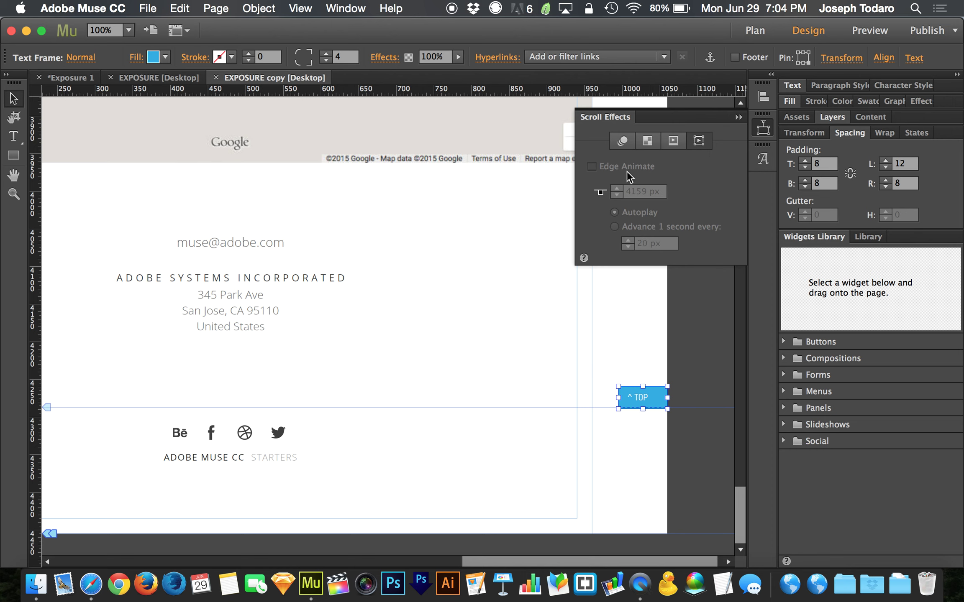
{"action": "left_click", "coordinate": [644, 136]}
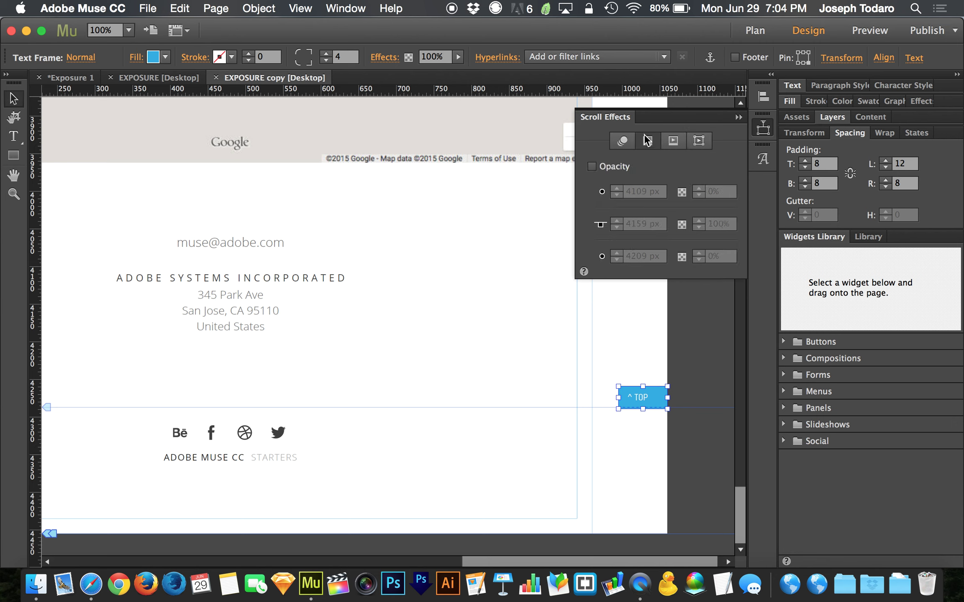
- Enable the opacity scroll effect and set its middle position to 600 px
{"action": "left_click", "coordinate": [591, 167]}
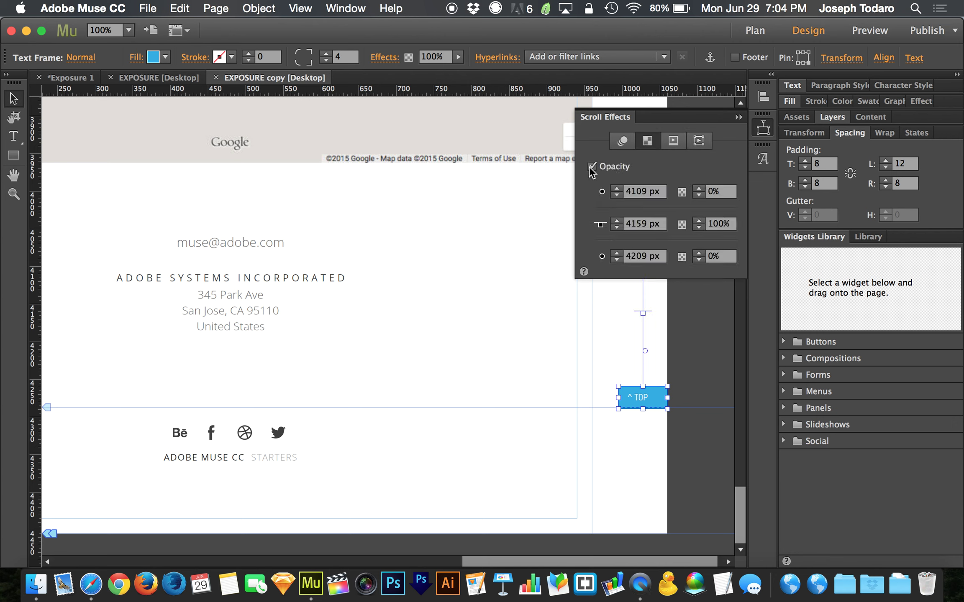
{"action": "double_click", "coordinate": [639, 224]}
{"action": "type", "text": "600"}
{"action": "key", "text": "Return"}
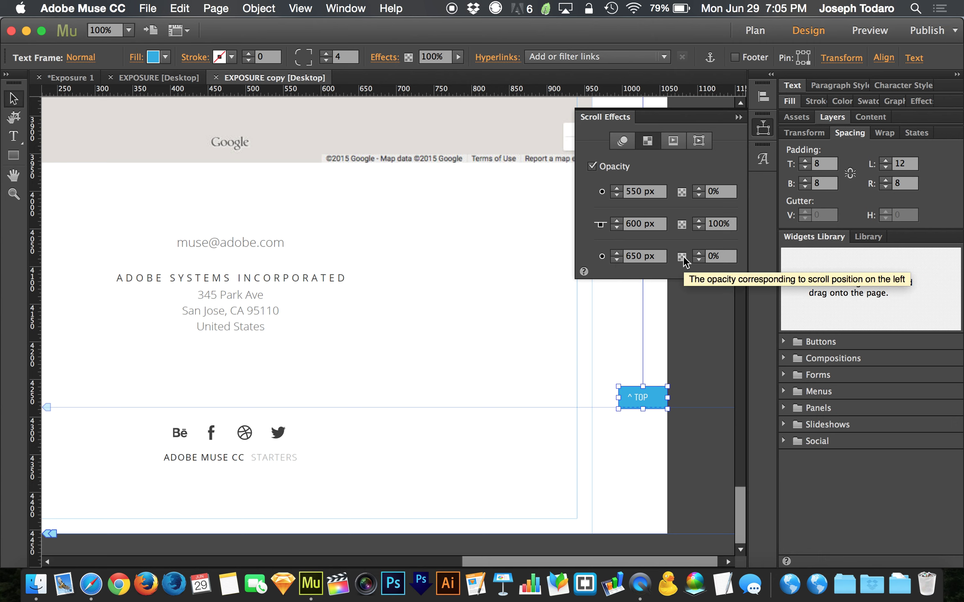
- Set the opacity at the 650 px position to 100%
{"action": "double_click", "coordinate": [712, 257]}
{"action": "type", "text": "100"}
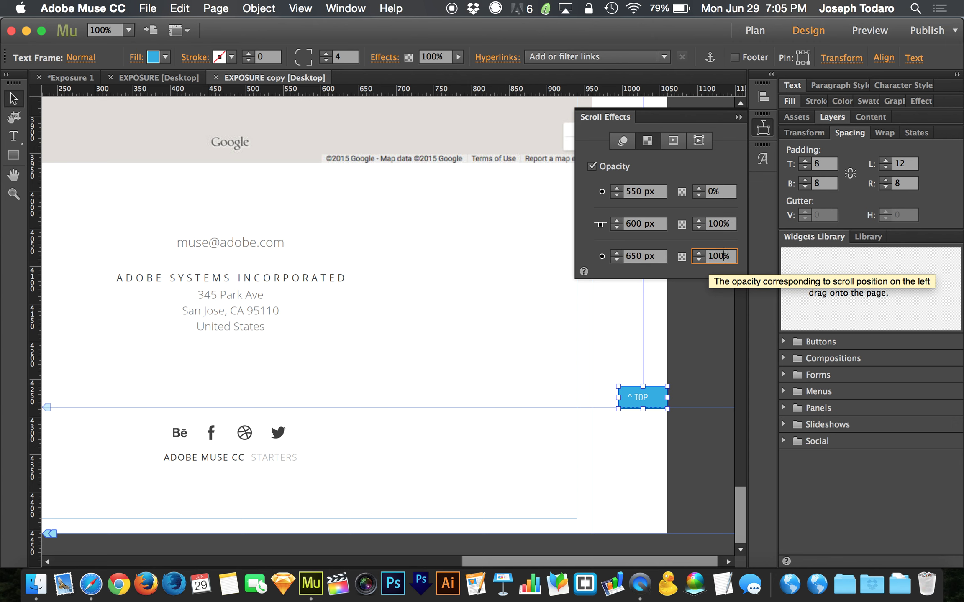
{"action": "key", "text": "Return"}
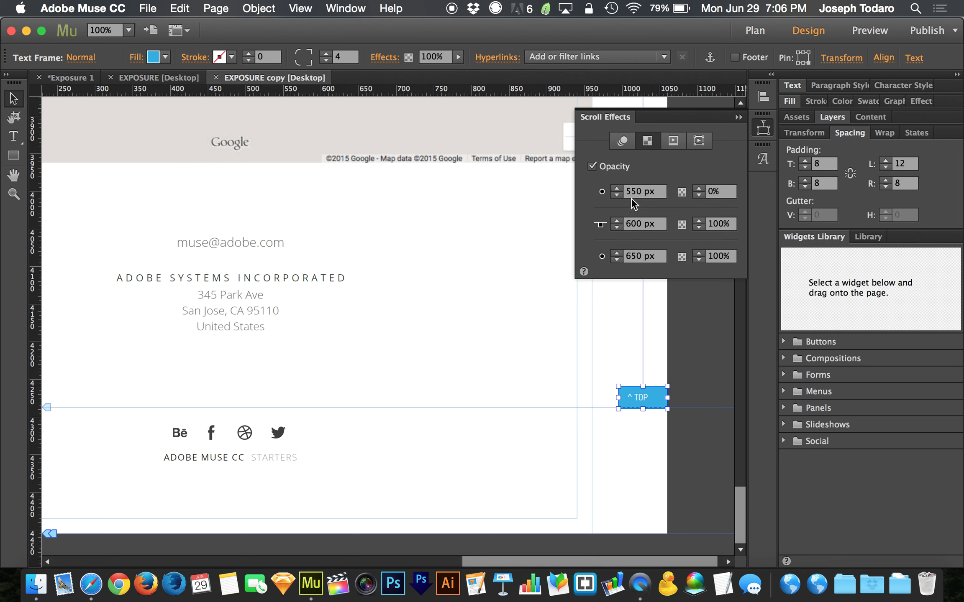
- Close the Scroll Effects settings and preview the page in Safari
{"action": "left_click", "coordinate": [760, 127]}
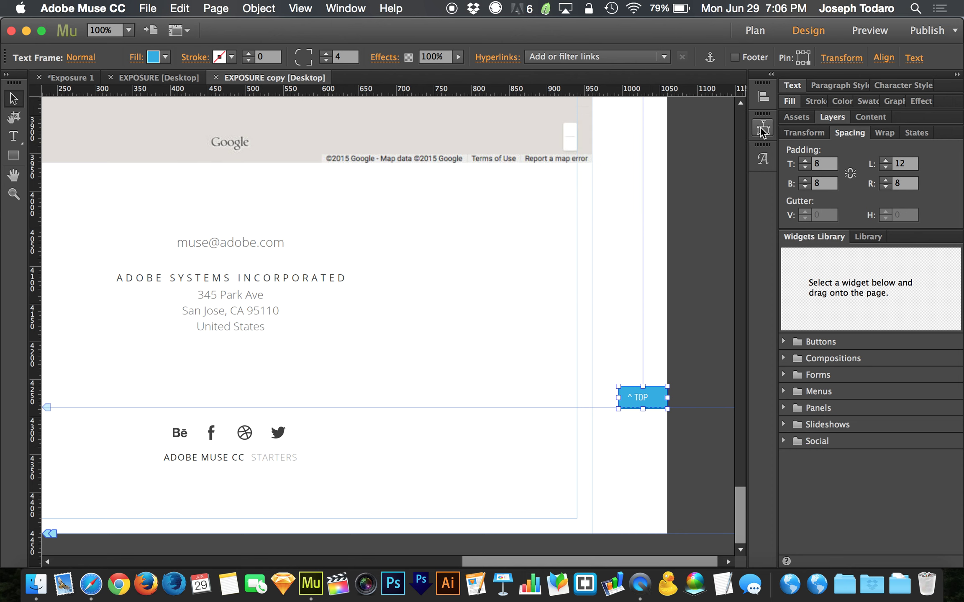
{"action": "left_click", "coordinate": [679, 234]}
{"action": "key", "text": "super+shift+e"}
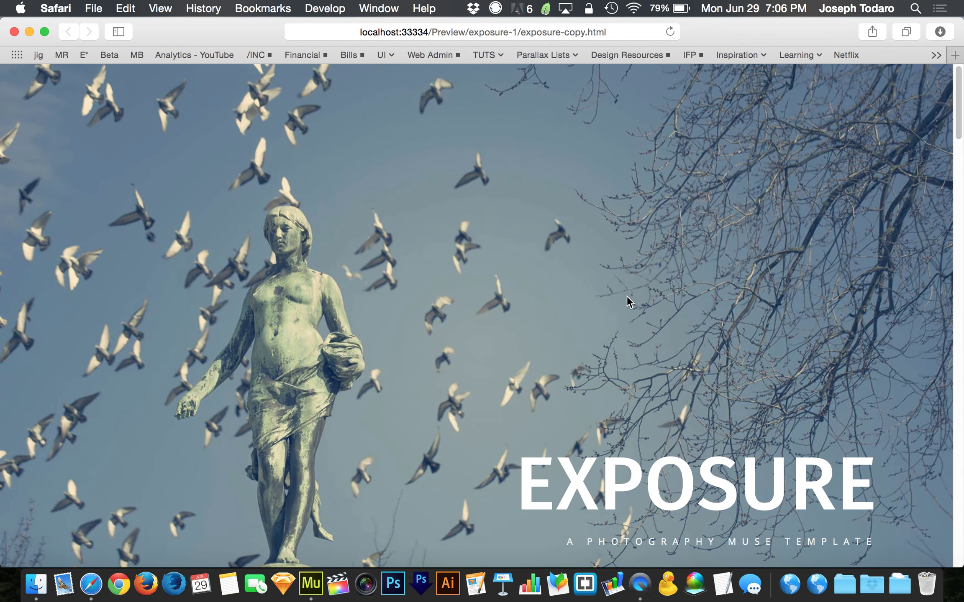
- Scroll through the preview to check the ^ TOP button fade, then close Safari and return to Muse
{"action": "scroll", "coordinate": [627, 296], "scroll_direction": "down", "scroll_amount": 10}
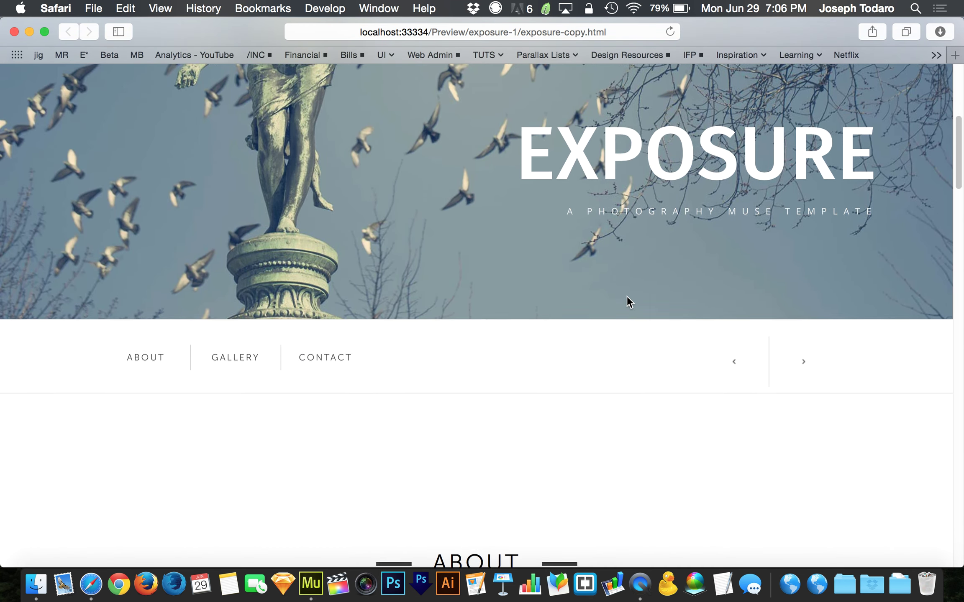
{"action": "scroll", "coordinate": [627, 301], "scroll_direction": "down", "scroll_amount": 5}
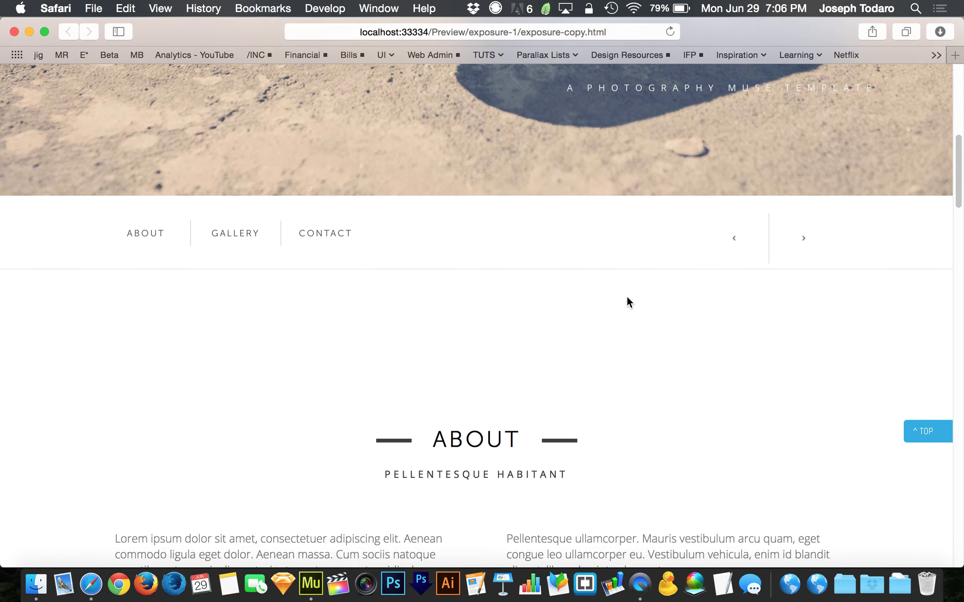
{"action": "scroll", "coordinate": [627, 302], "scroll_direction": "up", "scroll_amount": 3}
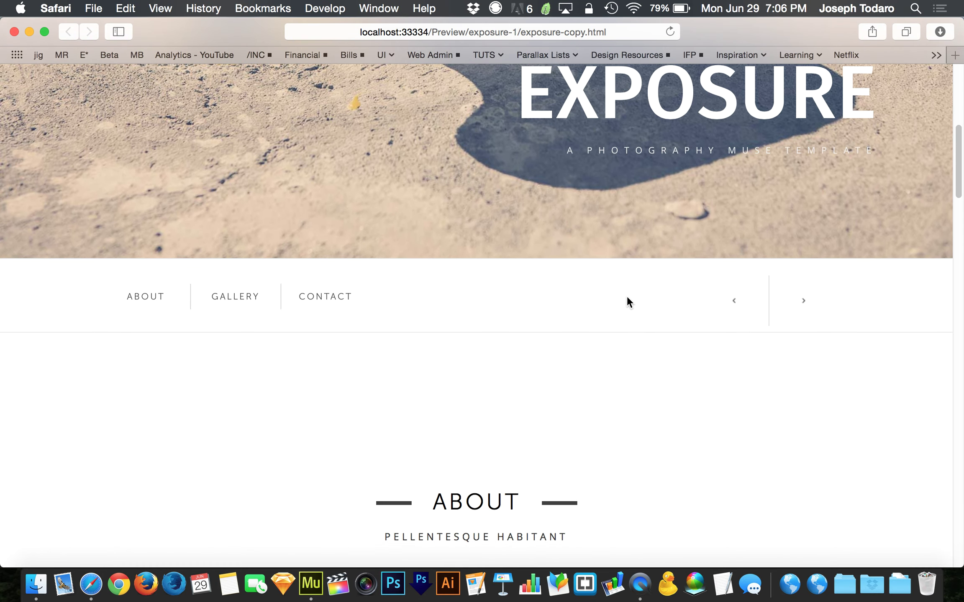
{"action": "scroll", "coordinate": [626, 298], "scroll_direction": "down", "scroll_amount": 2}
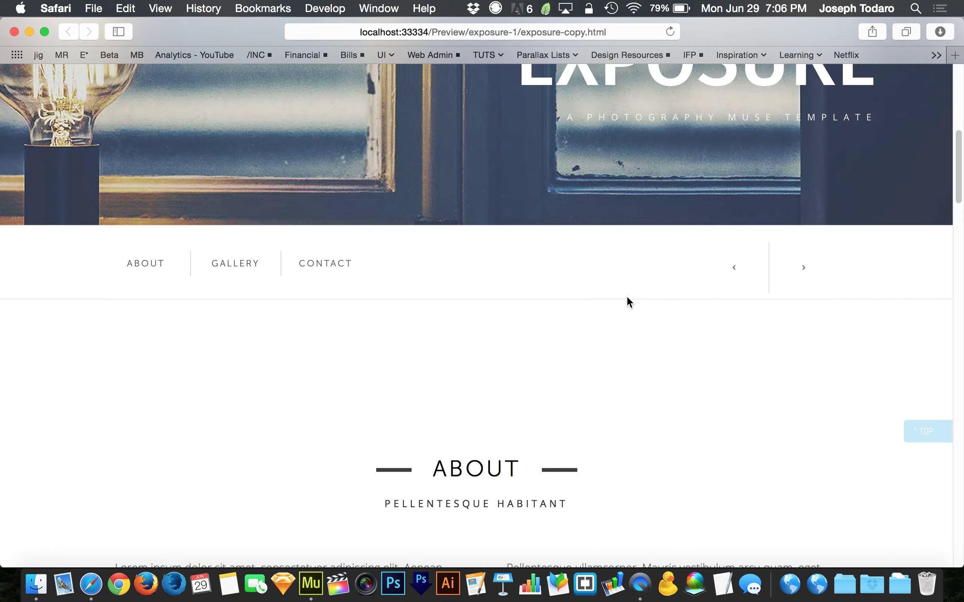
{"action": "scroll", "coordinate": [627, 298], "scroll_direction": "down", "scroll_amount": 2}
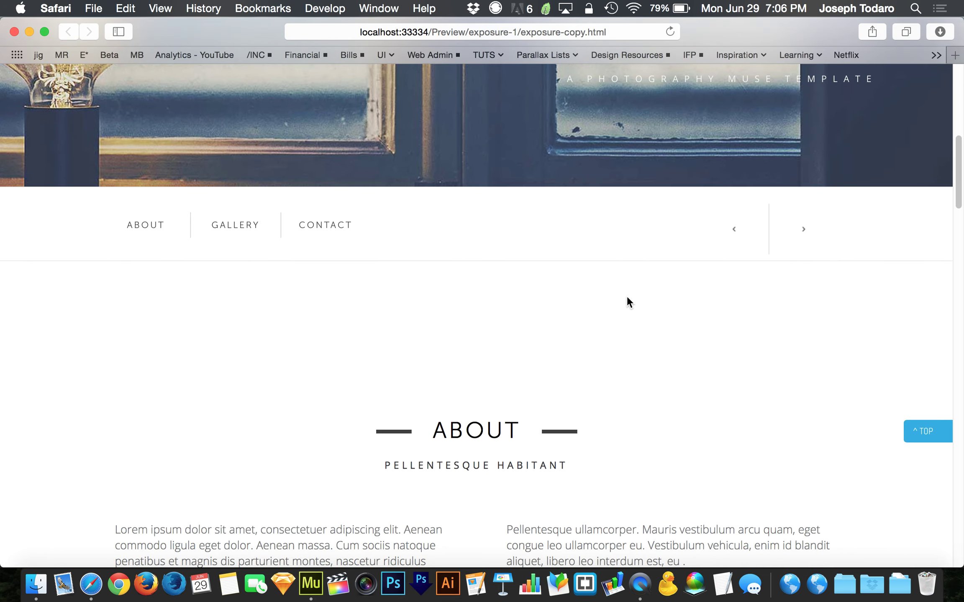
{"action": "scroll", "coordinate": [627, 302], "scroll_direction": "up", "scroll_amount": 2}
{"action": "scroll", "coordinate": [626, 302], "scroll_direction": "down", "scroll_amount": 2}
{"action": "scroll", "coordinate": [626, 302], "scroll_direction": "up", "scroll_amount": 1}
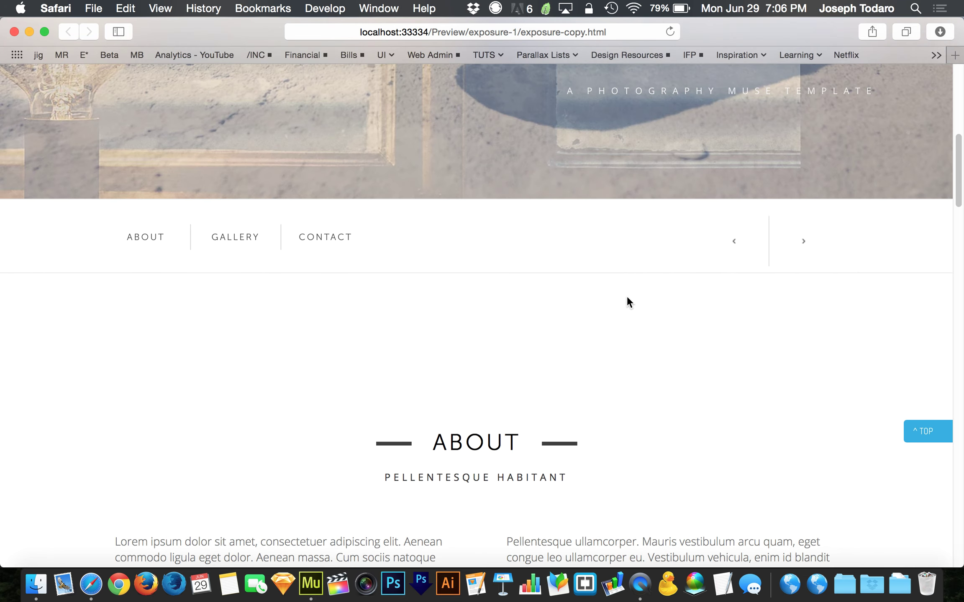
{"action": "scroll", "coordinate": [627, 298], "scroll_direction": "up", "scroll_amount": 2}
{"action": "scroll", "coordinate": [627, 298], "scroll_direction": "down", "scroll_amount": 3}
{"action": "scroll", "coordinate": [628, 298], "scroll_direction": "up", "scroll_amount": 2}
{"action": "scroll", "coordinate": [627, 298], "scroll_direction": "up", "scroll_amount": 2}
{"action": "scroll", "coordinate": [627, 298], "scroll_direction": "down", "scroll_amount": 5}
{"action": "scroll", "coordinate": [627, 298], "scroll_direction": "up", "scroll_amount": 5}
{"action": "scroll", "coordinate": [627, 298], "scroll_direction": "down", "scroll_amount": 4}
{"action": "scroll", "coordinate": [627, 295], "scroll_direction": "up", "scroll_amount": 2}
{"action": "scroll", "coordinate": [626, 296], "scroll_direction": "down", "scroll_amount": 5}
{"action": "scroll", "coordinate": [627, 296], "scroll_direction": "up", "scroll_amount": 8}
{"action": "scroll", "coordinate": [626, 296], "scroll_direction": "down", "scroll_amount": 5}
{"action": "scroll", "coordinate": [627, 296], "scroll_direction": "up", "scroll_amount": 7}
{"action": "scroll", "coordinate": [627, 296], "scroll_direction": "down", "scroll_amount": 5}
{"action": "scroll", "coordinate": [627, 296], "scroll_direction": "up", "scroll_amount": 3}
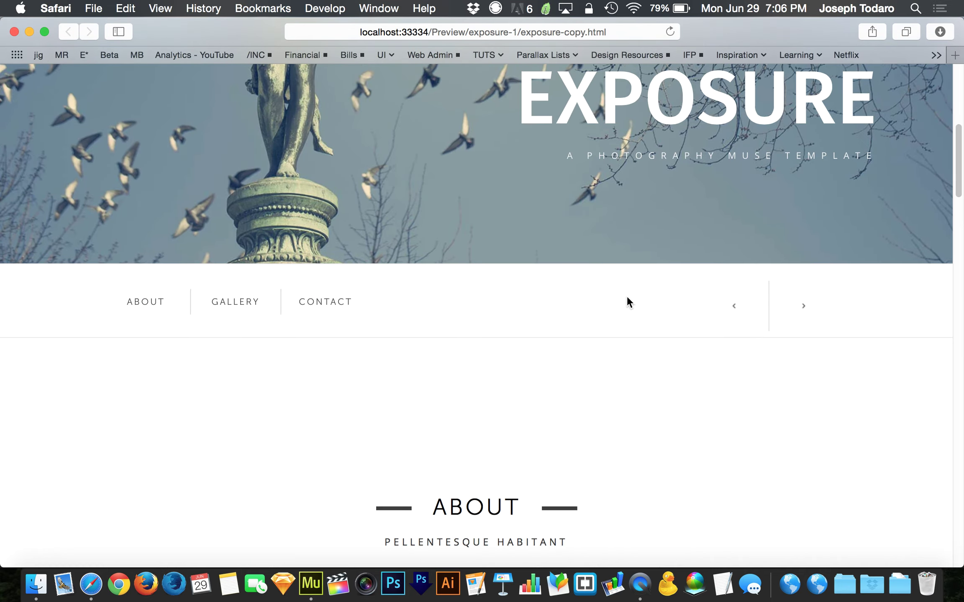
{"action": "scroll", "coordinate": [626, 296], "scroll_direction": "down", "scroll_amount": 3}
{"action": "scroll", "coordinate": [626, 296], "scroll_direction": "up", "scroll_amount": 5}
{"action": "scroll", "coordinate": [627, 295], "scroll_direction": "down", "scroll_amount": 10}
{"action": "scroll", "coordinate": [627, 296], "scroll_direction": "up", "scroll_amount": 5}
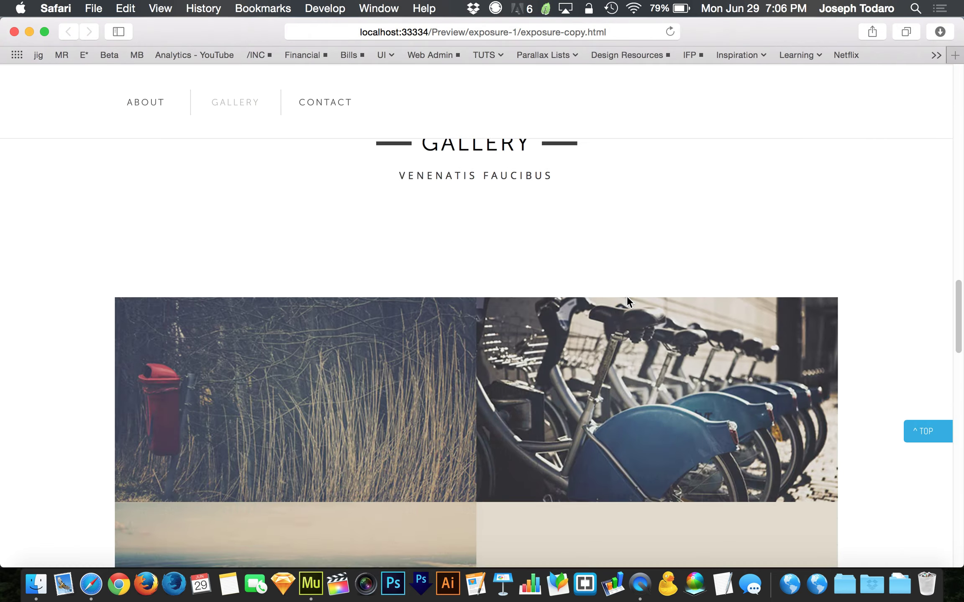
{"action": "scroll", "coordinate": [627, 298], "scroll_direction": "up", "scroll_amount": 8}
{"action": "scroll", "coordinate": [627, 297], "scroll_direction": "down", "scroll_amount": 8}
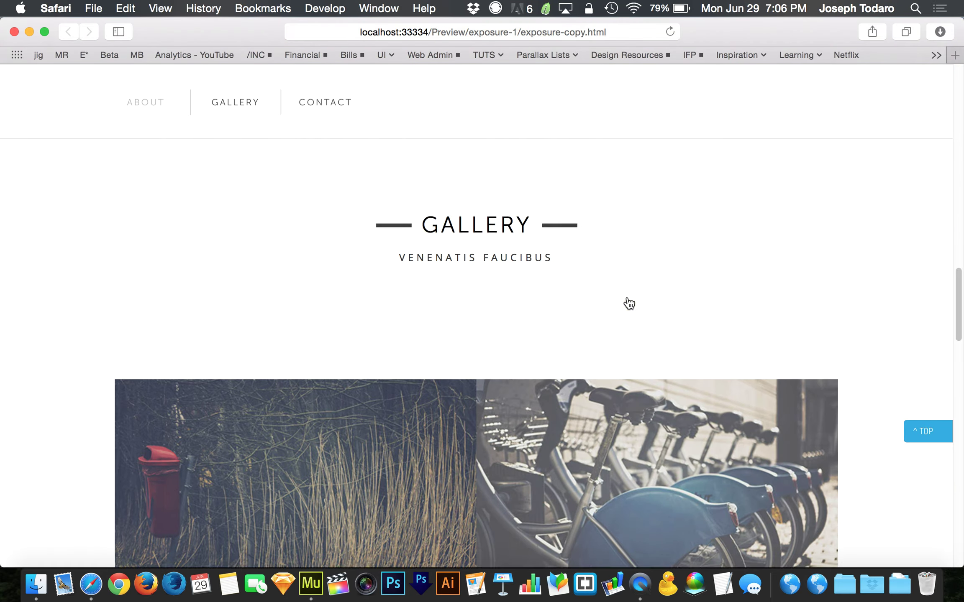
{"action": "scroll", "coordinate": [627, 301], "scroll_direction": "up", "scroll_amount": 8}
{"action": "scroll", "coordinate": [627, 301], "scroll_direction": "down", "scroll_amount": 2}
{"action": "scroll", "coordinate": [627, 297], "scroll_direction": "down", "scroll_amount": 2}
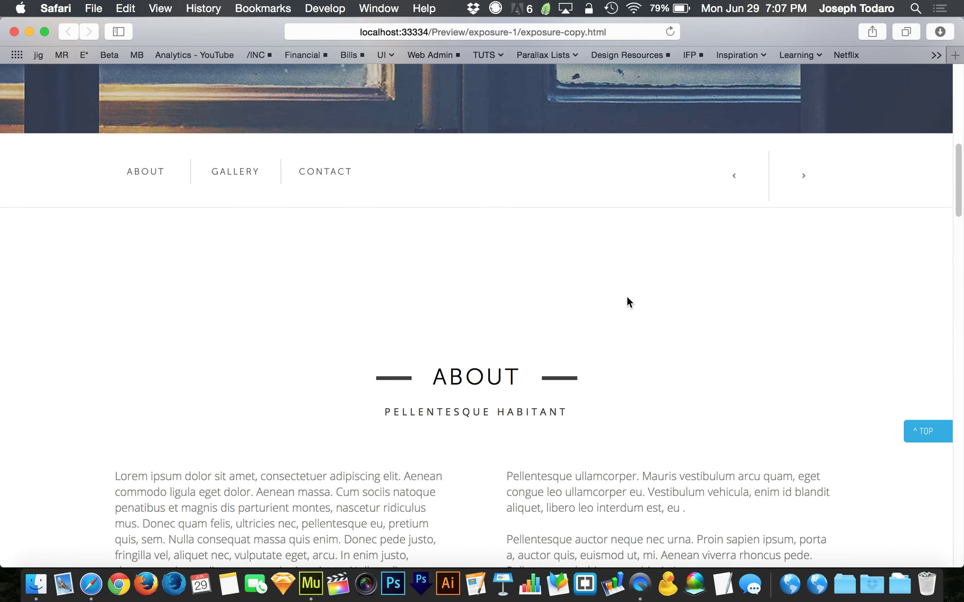
{"action": "scroll", "coordinate": [627, 296], "scroll_direction": "up", "scroll_amount": 1}
{"action": "scroll", "coordinate": [626, 296], "scroll_direction": "down", "scroll_amount": 2}
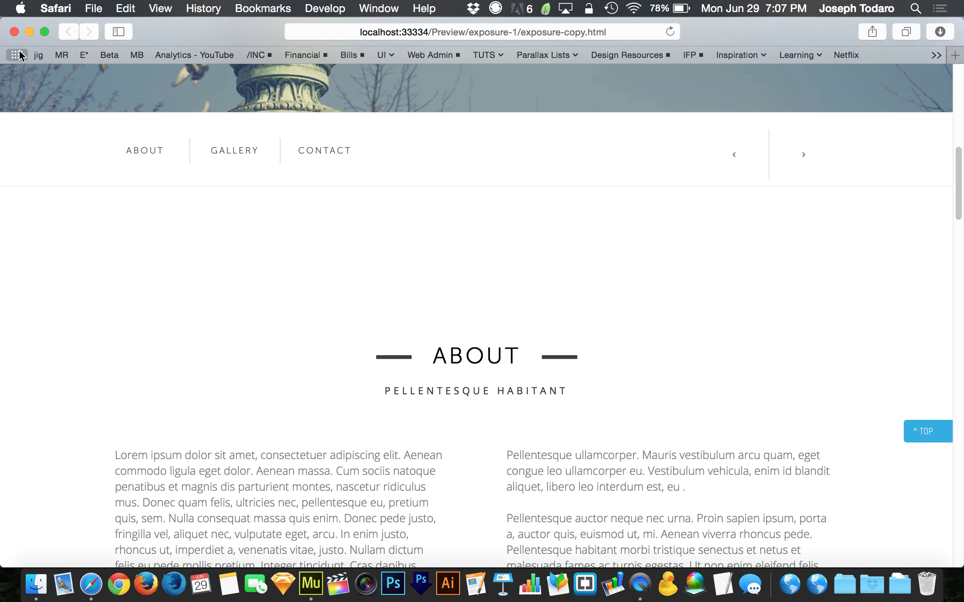
{"action": "left_click", "coordinate": [14, 32]}
{"action": "left_click", "coordinate": [307, 34]}
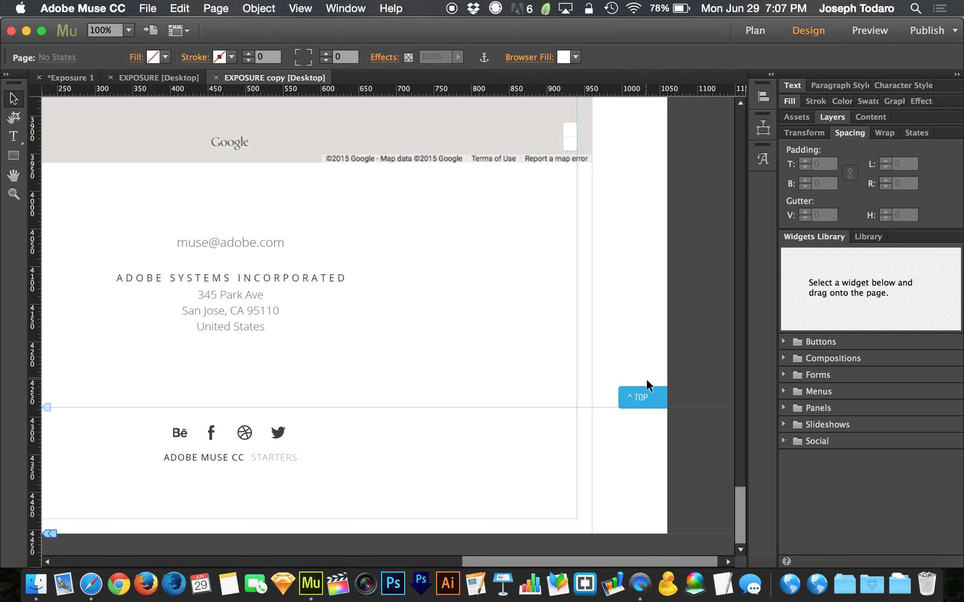
- Delete the existing Top anchor from the EXPOSURE copy page
{"action": "left_click", "coordinate": [641, 390]}
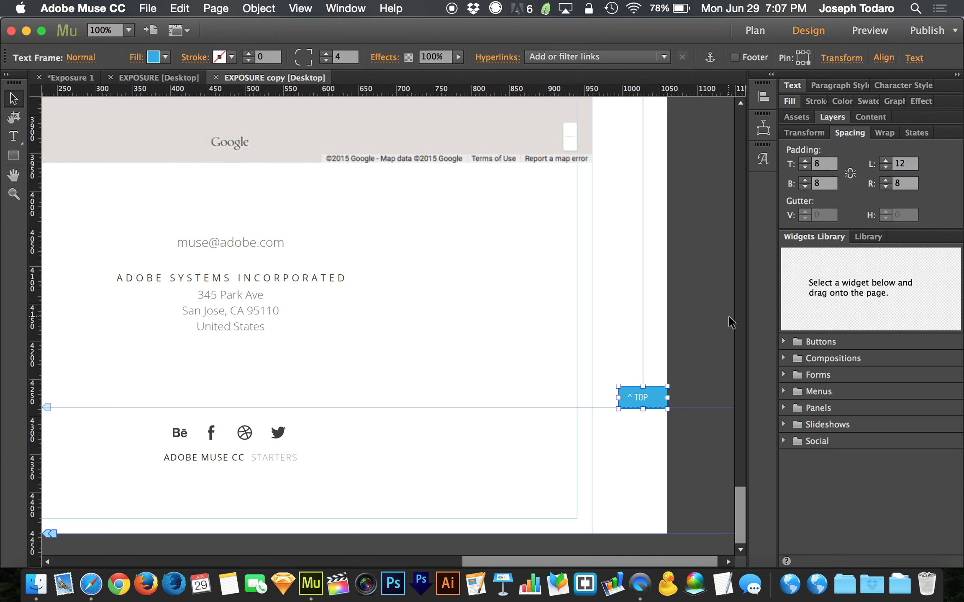
{"action": "left_click", "coordinate": [657, 364]}
{"action": "scroll", "coordinate": [657, 364], "scroll_direction": "left", "scroll_amount": 3}
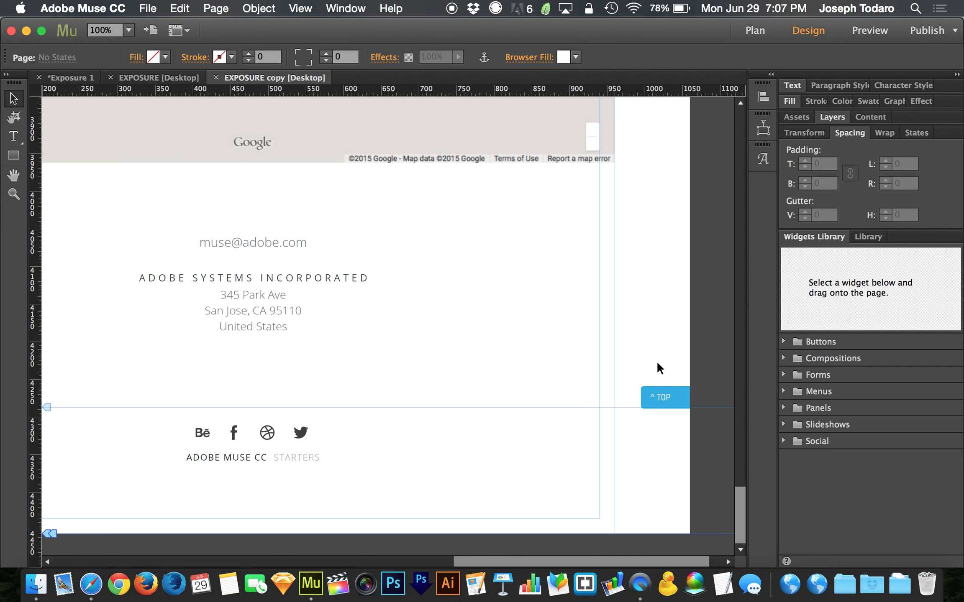
{"action": "scroll", "coordinate": [657, 360], "scroll_direction": "up", "scroll_amount": 20}
{"action": "scroll", "coordinate": [465, 287], "scroll_direction": "left", "scroll_amount": 2}
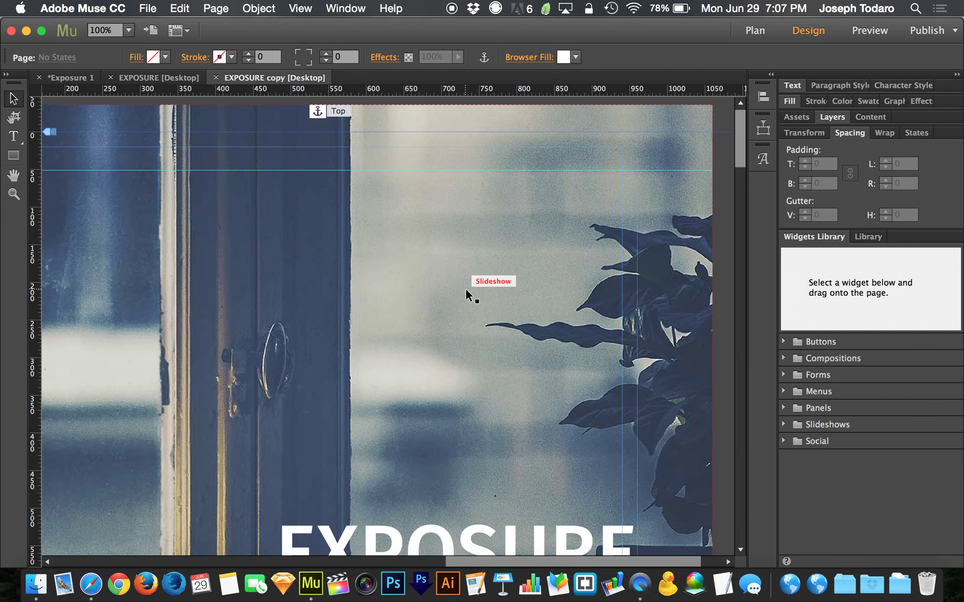
{"action": "scroll", "coordinate": [465, 288], "scroll_direction": "left", "scroll_amount": 3}
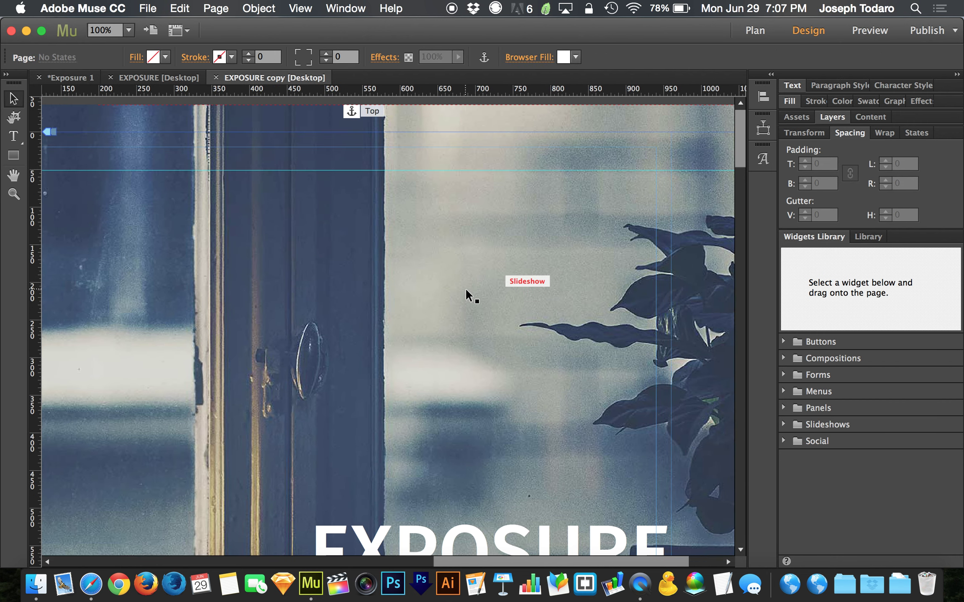
{"action": "left_click", "coordinate": [354, 110]}
{"action": "key", "text": "Delete"}
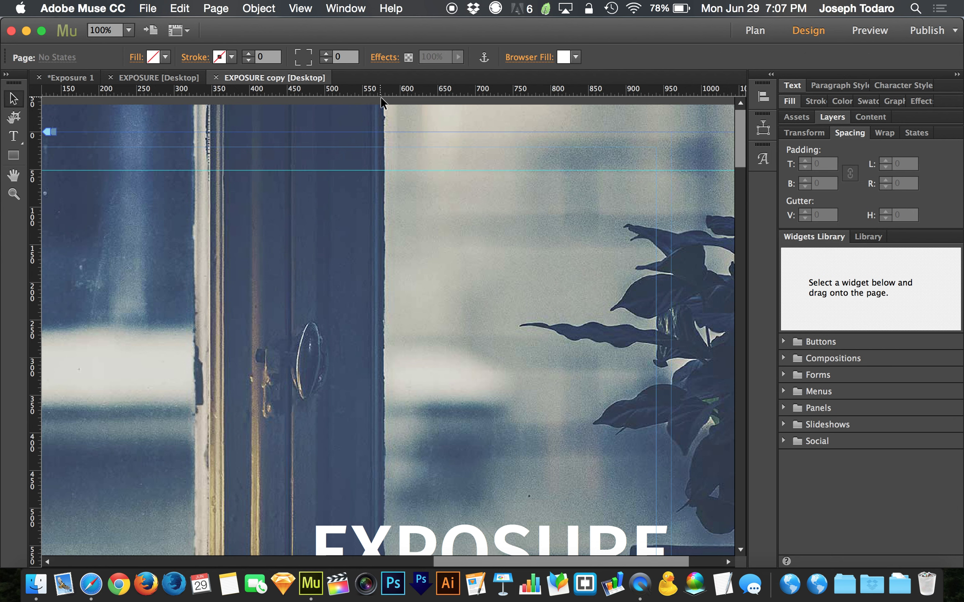
{"action": "scroll", "coordinate": [451, 247], "scroll_direction": "left", "scroll_amount": 3}
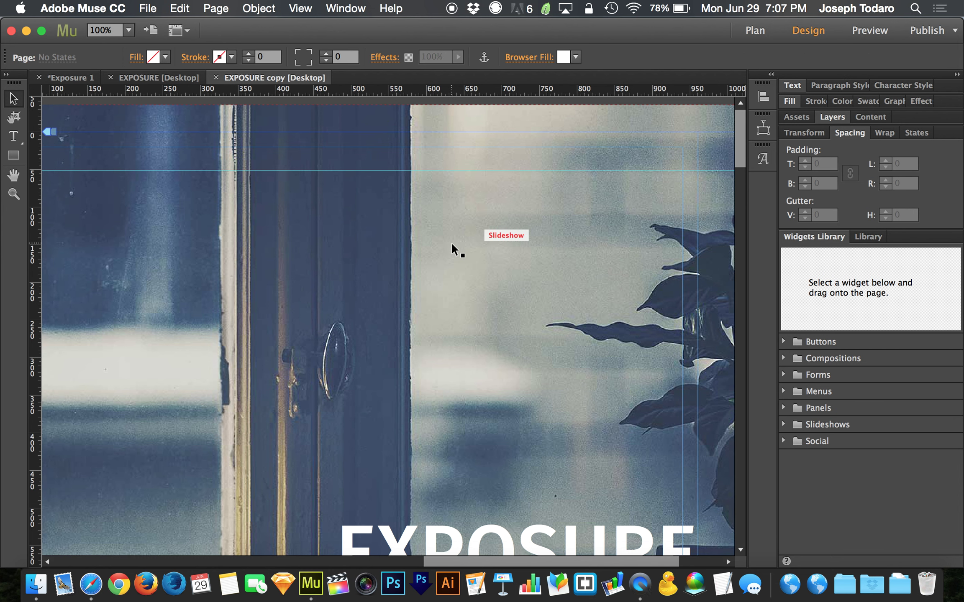
- Place a new anchor at the very top of the page and name it Top
{"action": "left_click", "coordinate": [485, 57]}
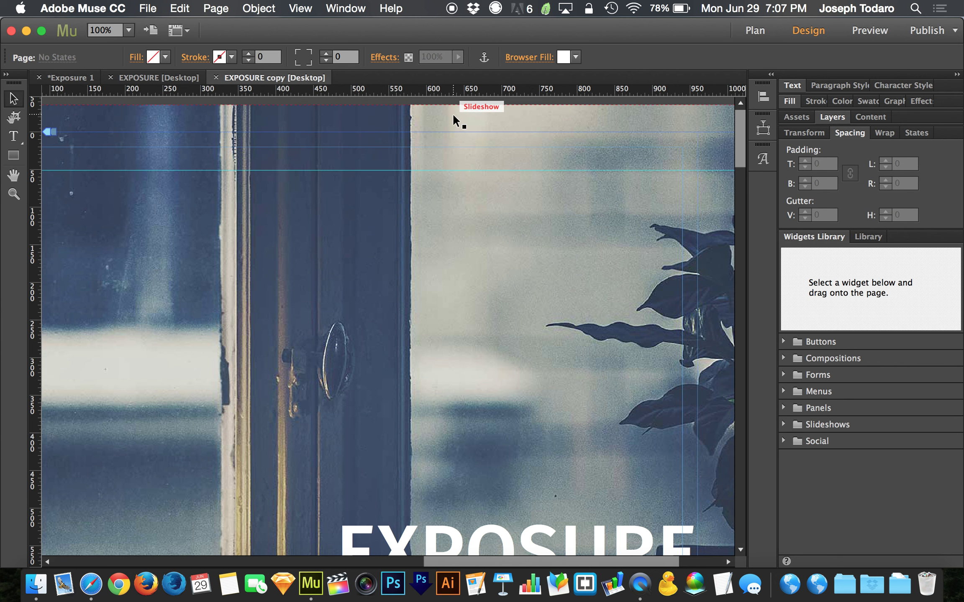
{"action": "left_click", "coordinate": [454, 116]}
{"action": "left_click", "coordinate": [419, 110]}
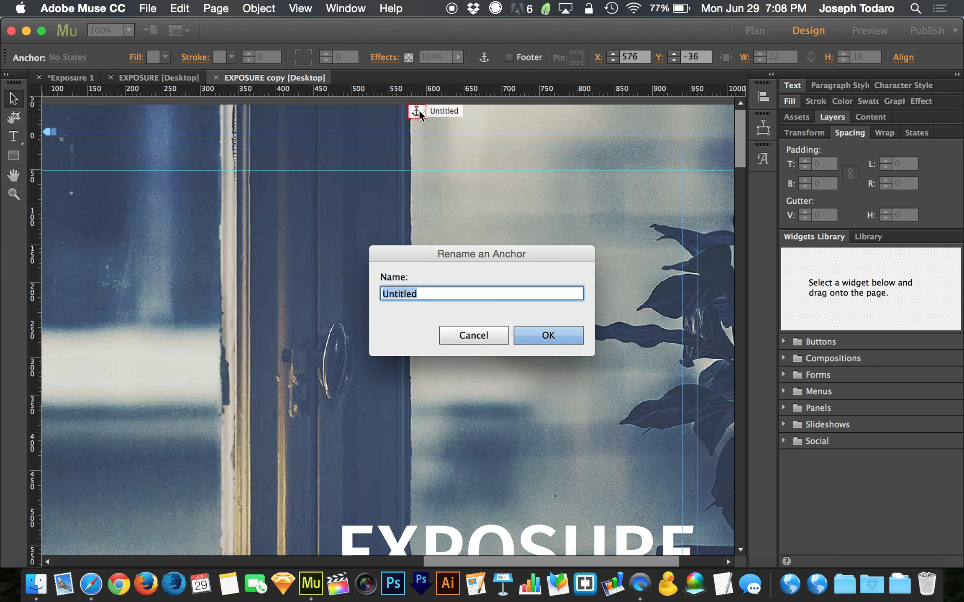
{"action": "type", "text": "Top"}
{"action": "key", "text": "Return"}
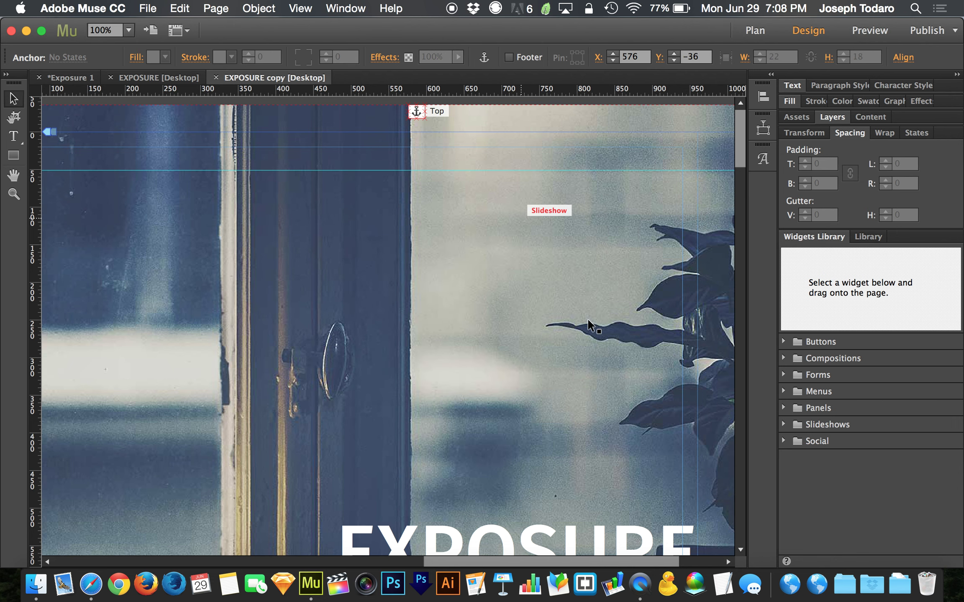
- Hyperlink the footer's ^ TOP button to the Top anchor
{"action": "left_click", "coordinate": [682, 274]}
{"action": "scroll", "coordinate": [682, 274], "scroll_direction": "down", "scroll_amount": 20}
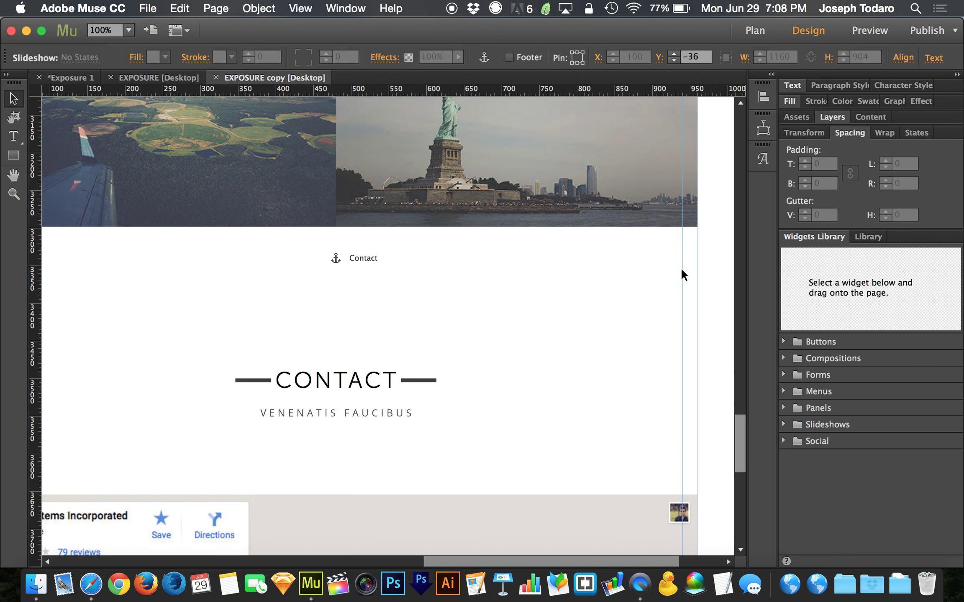
{"action": "scroll", "coordinate": [681, 274], "scroll_direction": "right", "scroll_amount": 2}
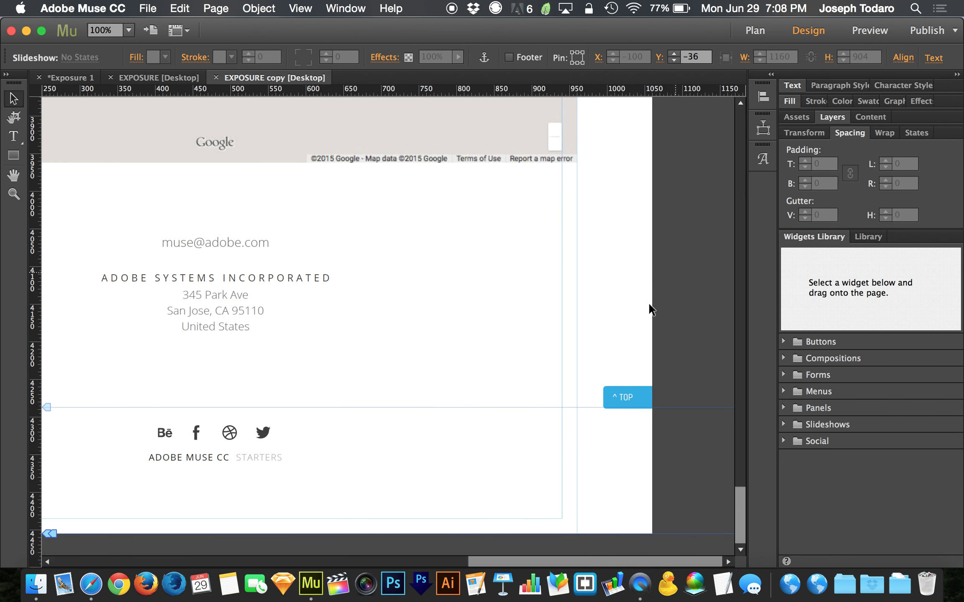
{"action": "left_click", "coordinate": [622, 396]}
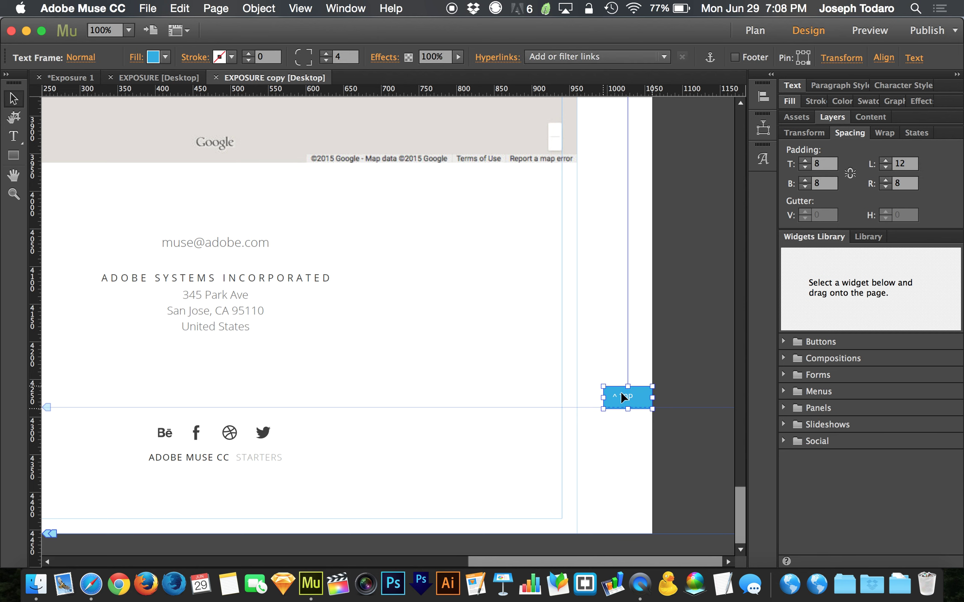
{"action": "left_click", "coordinate": [580, 57]}
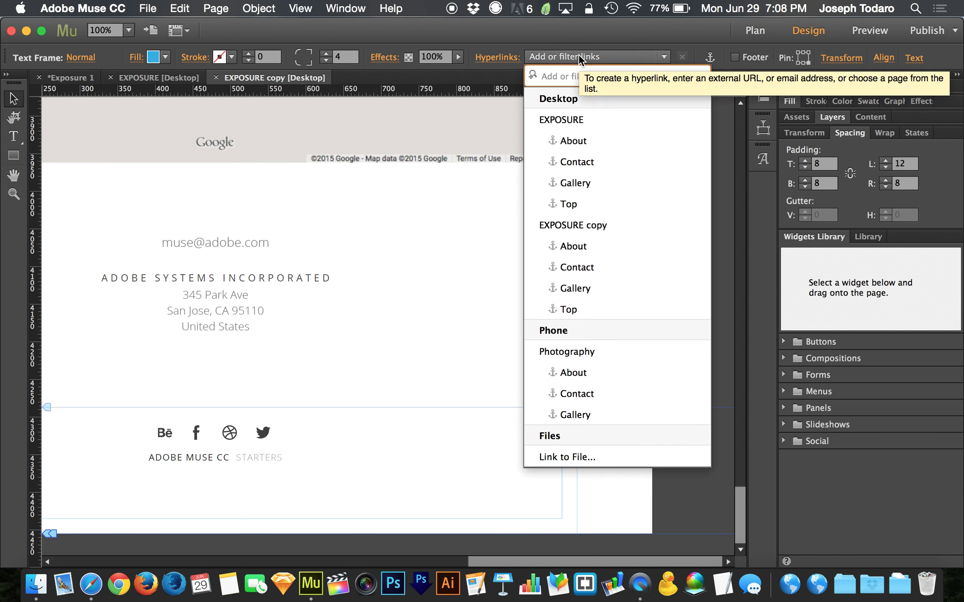
{"action": "left_click", "coordinate": [579, 203]}
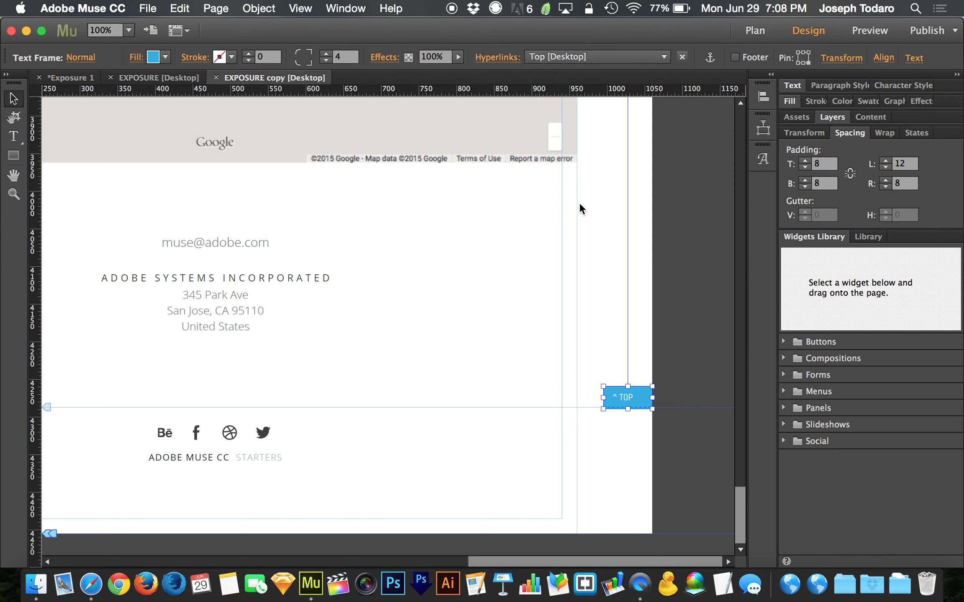
{"action": "left_click", "coordinate": [651, 314]}
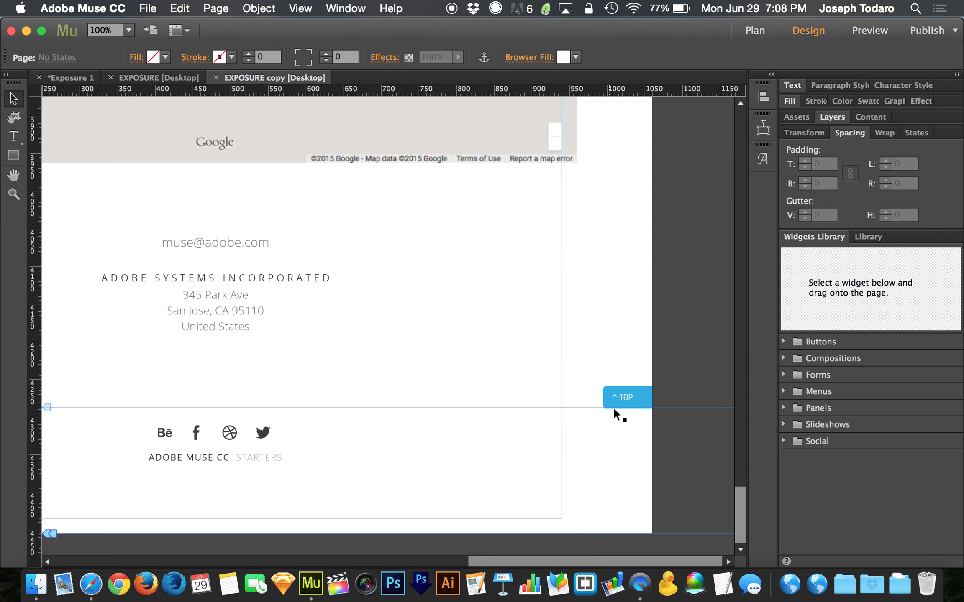
{"action": "left_click", "coordinate": [631, 393]}
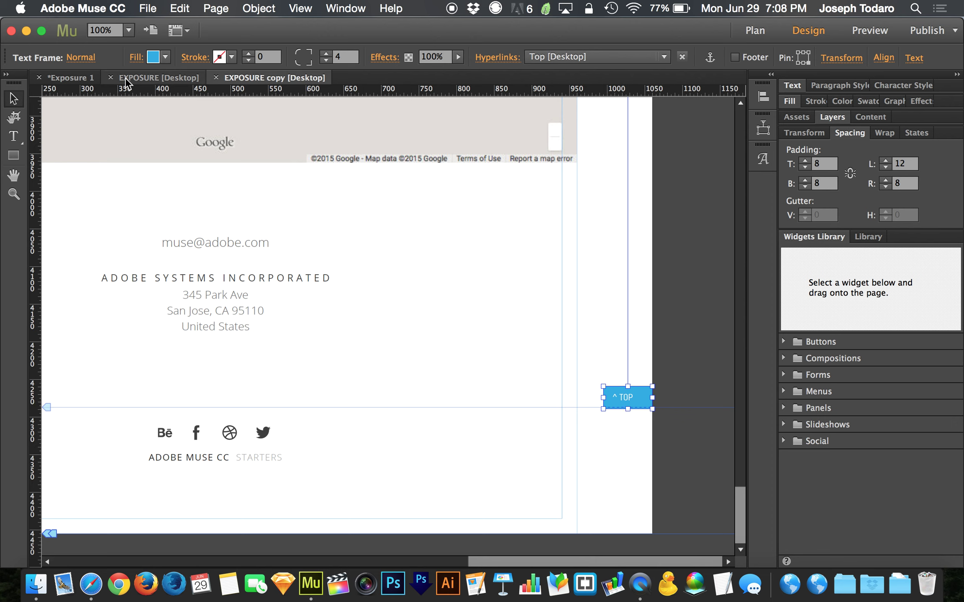
- Give the ^ TOP button's Rollover state a darker 2089B2 blue fill at 70% brightness
{"action": "left_click", "coordinate": [67, 59]}
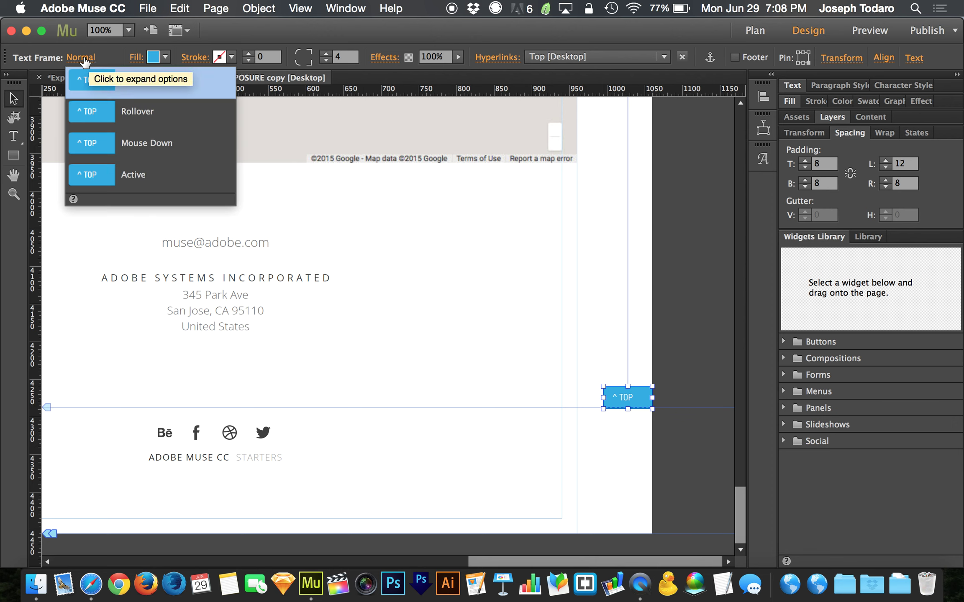
{"action": "left_click", "coordinate": [131, 103]}
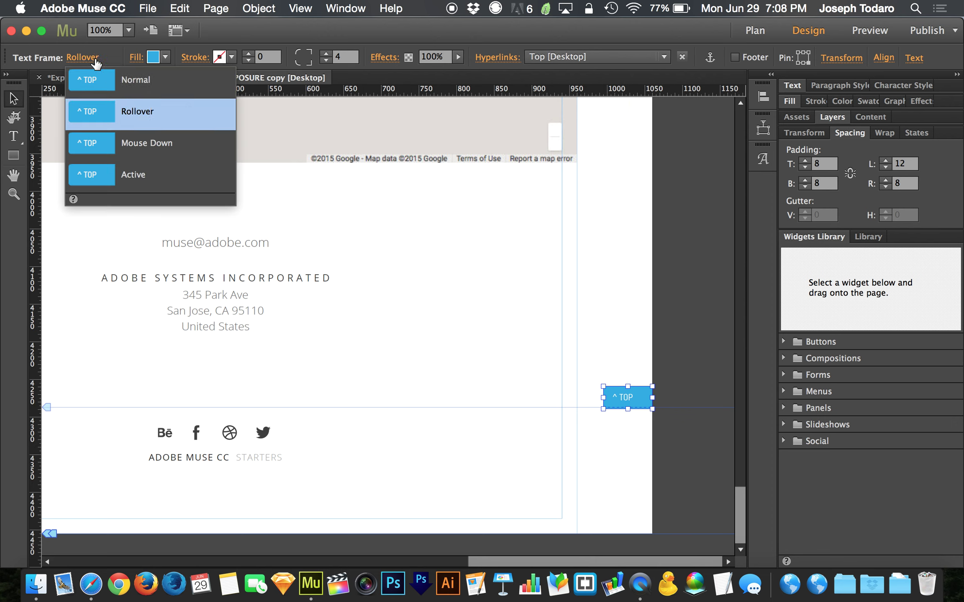
{"action": "left_click", "coordinate": [165, 57]}
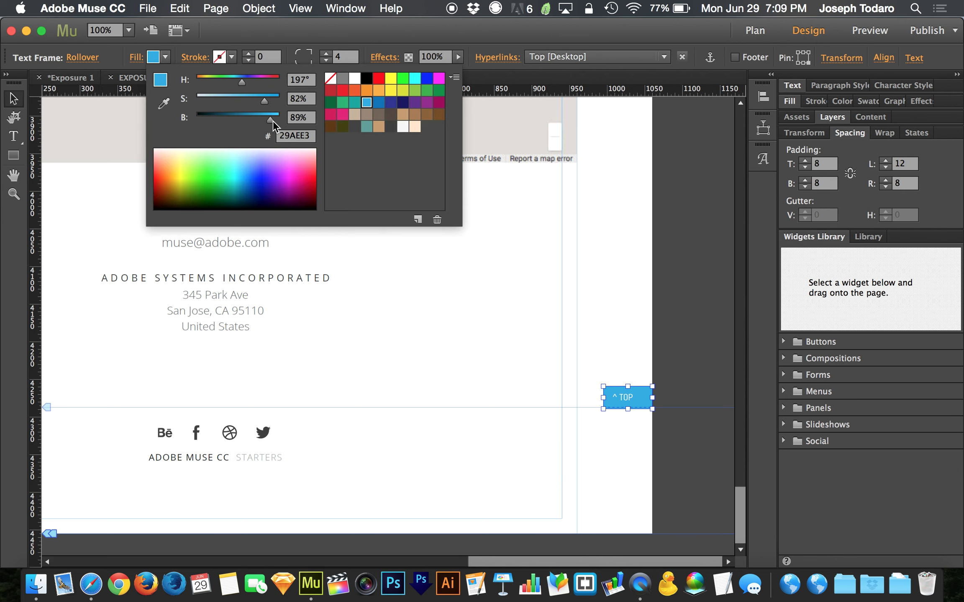
{"action": "left_click_drag", "start_coordinate": [270, 120], "coordinate": [254, 125]}
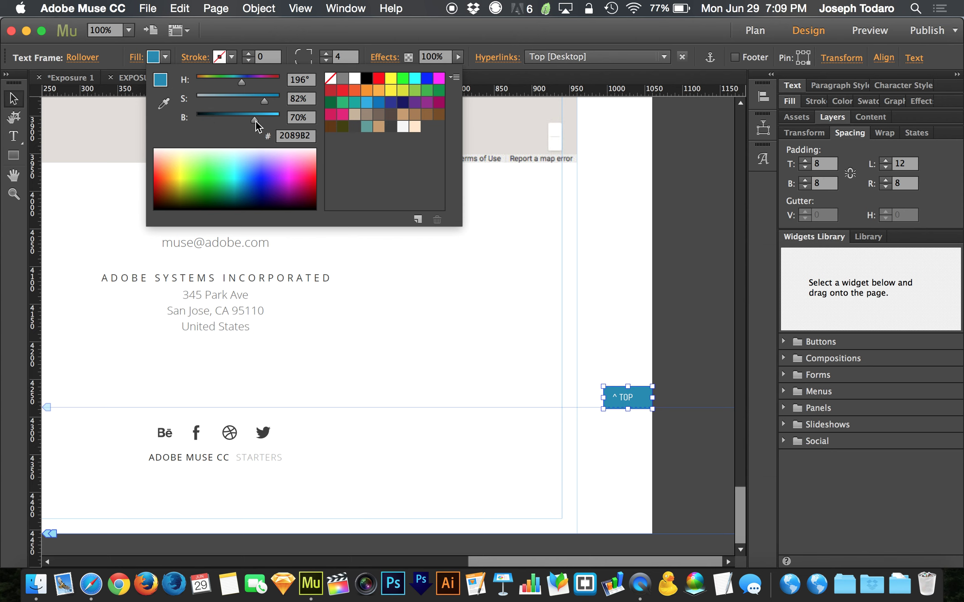
{"action": "left_click", "coordinate": [164, 55]}
{"action": "left_click", "coordinate": [643, 323]}
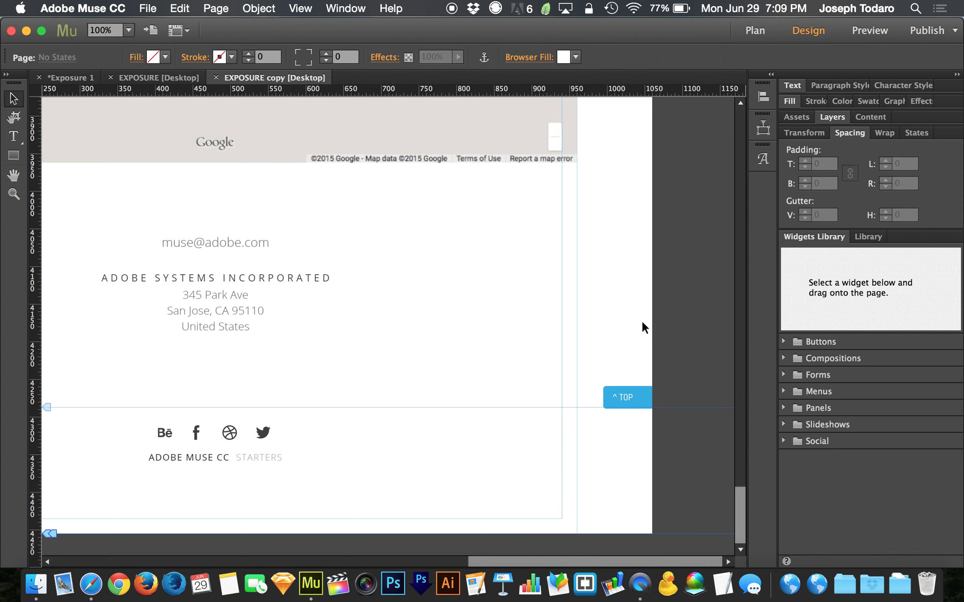
{"action": "left_click", "coordinate": [149, 9]}
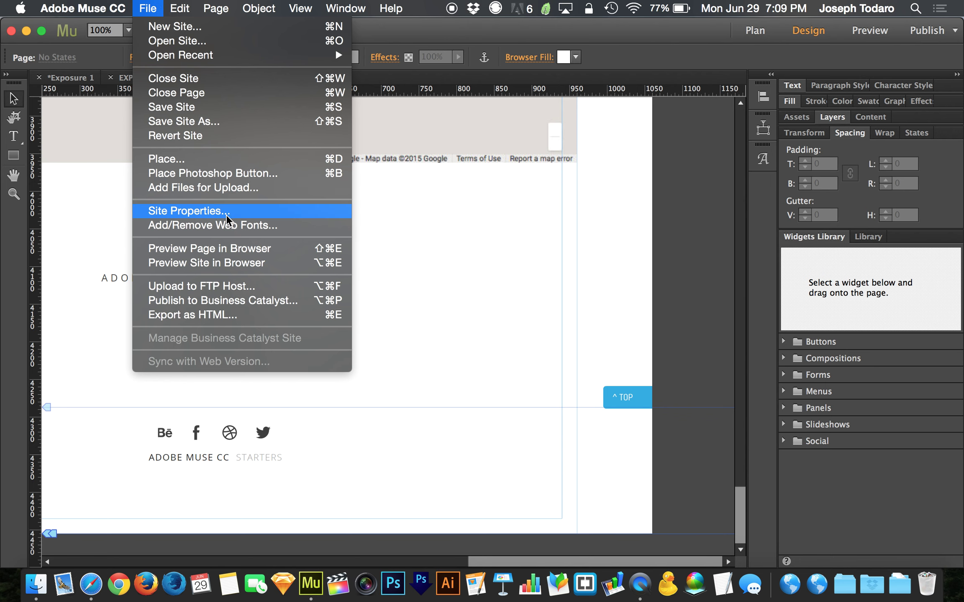
{"action": "left_click", "coordinate": [231, 249]}
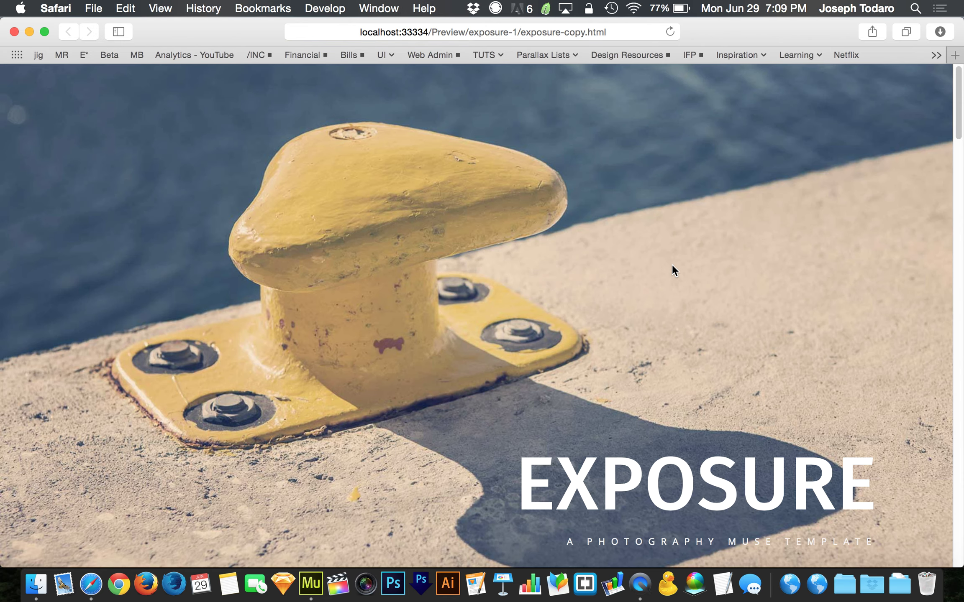
{"action": "scroll", "coordinate": [672, 265], "scroll_direction": "down", "scroll_amount": 20}
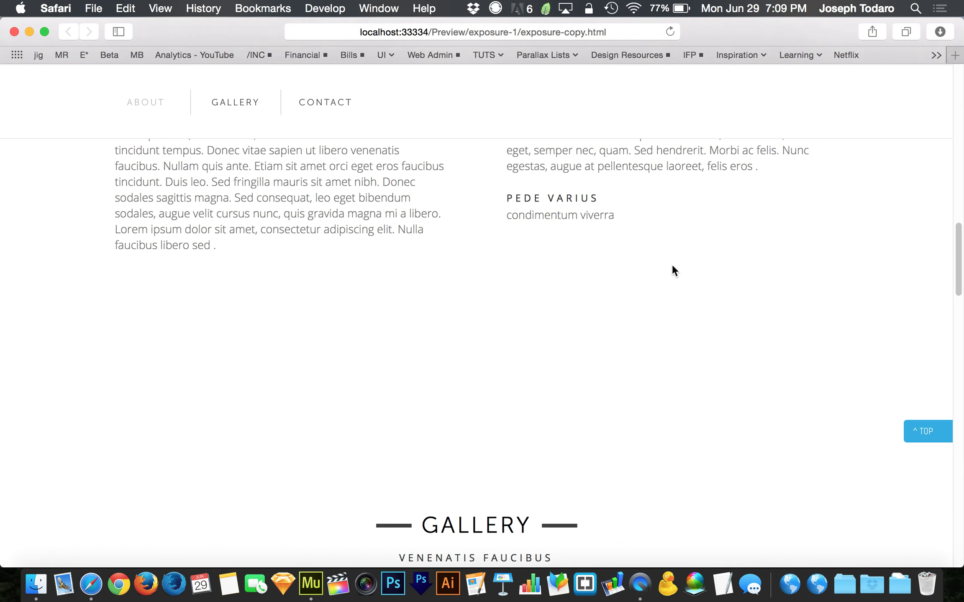
{"action": "scroll", "coordinate": [672, 266], "scroll_direction": "down", "scroll_amount": 10}
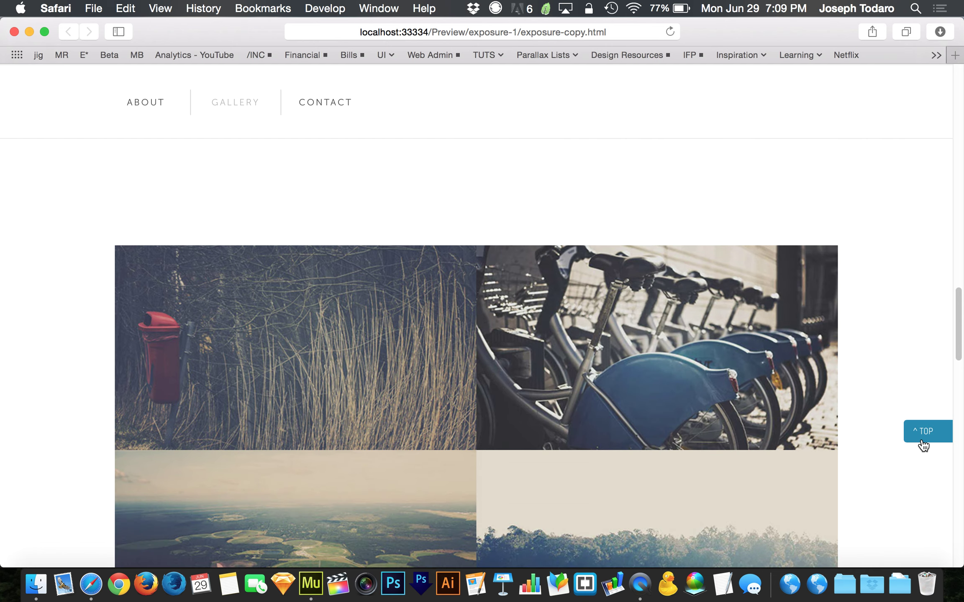
{"action": "scroll", "coordinate": [903, 476], "scroll_direction": "down", "scroll_amount": 4}
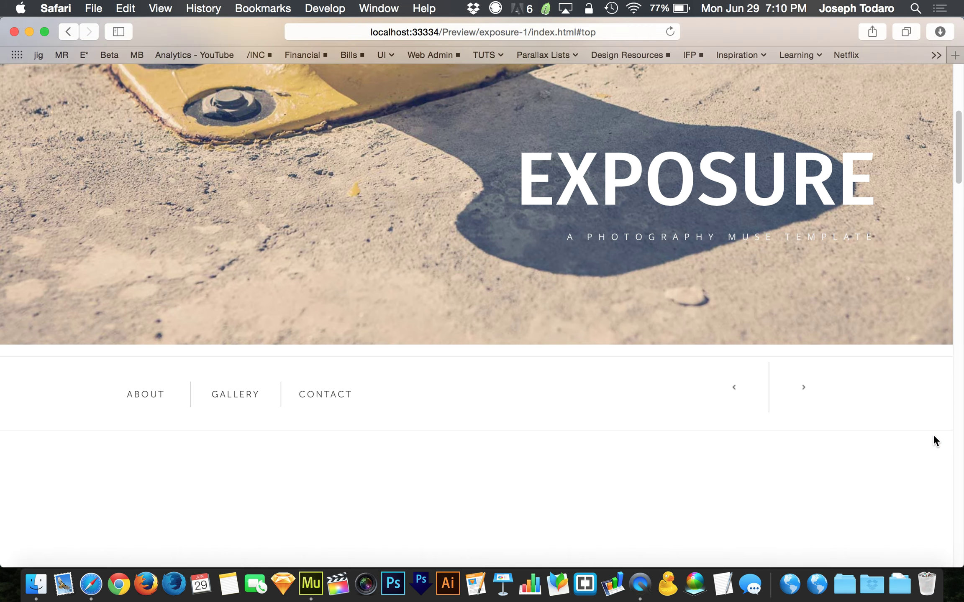
{"action": "scroll", "coordinate": [934, 435], "scroll_direction": "up", "scroll_amount": 6}
{"action": "scroll", "coordinate": [907, 401], "scroll_direction": "up", "scroll_amount": 5}
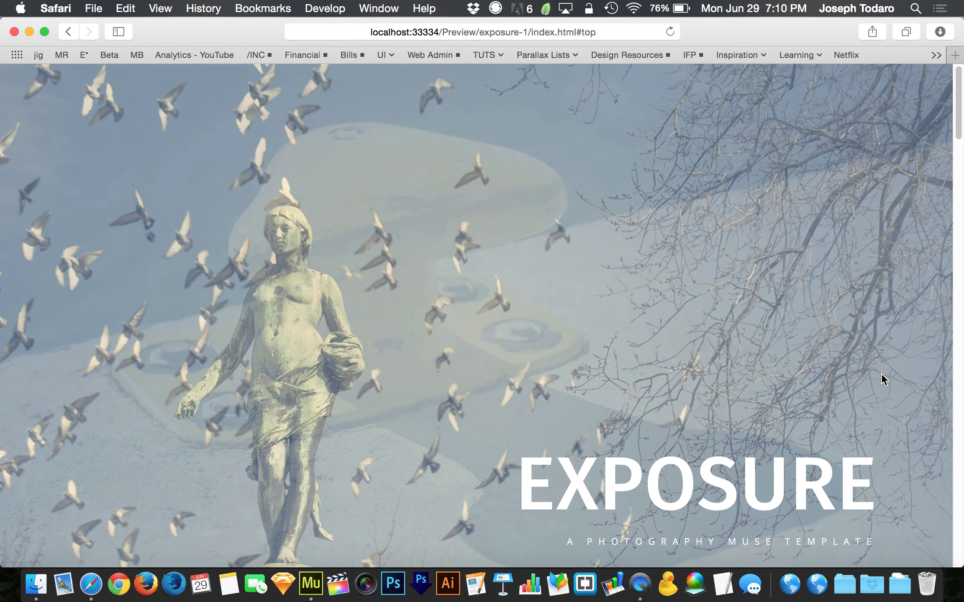
{"action": "scroll", "coordinate": [881, 374], "scroll_direction": "down", "scroll_amount": 12}
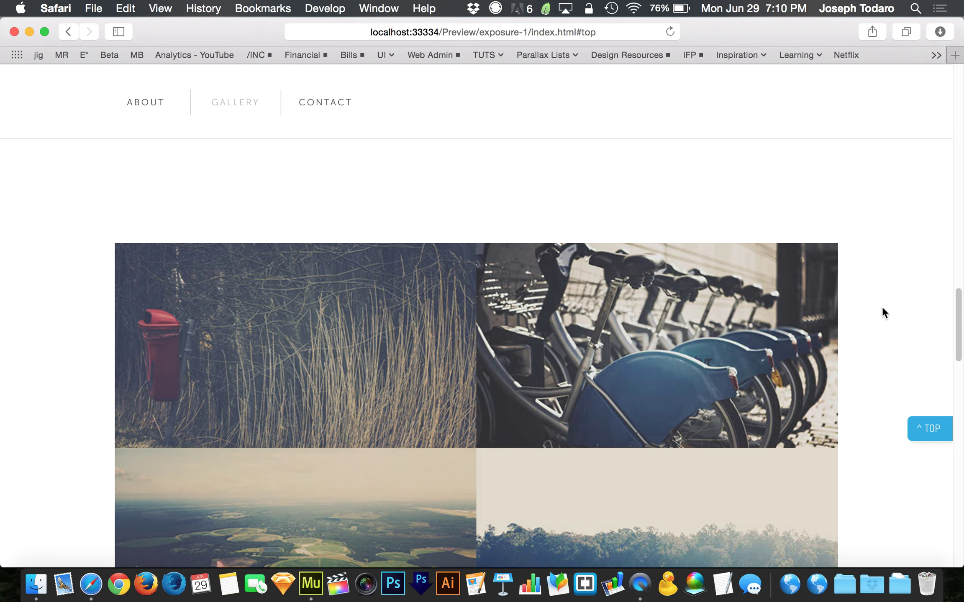
{"action": "key", "text": "super+w"}
{"action": "left_click", "coordinate": [695, 343]}
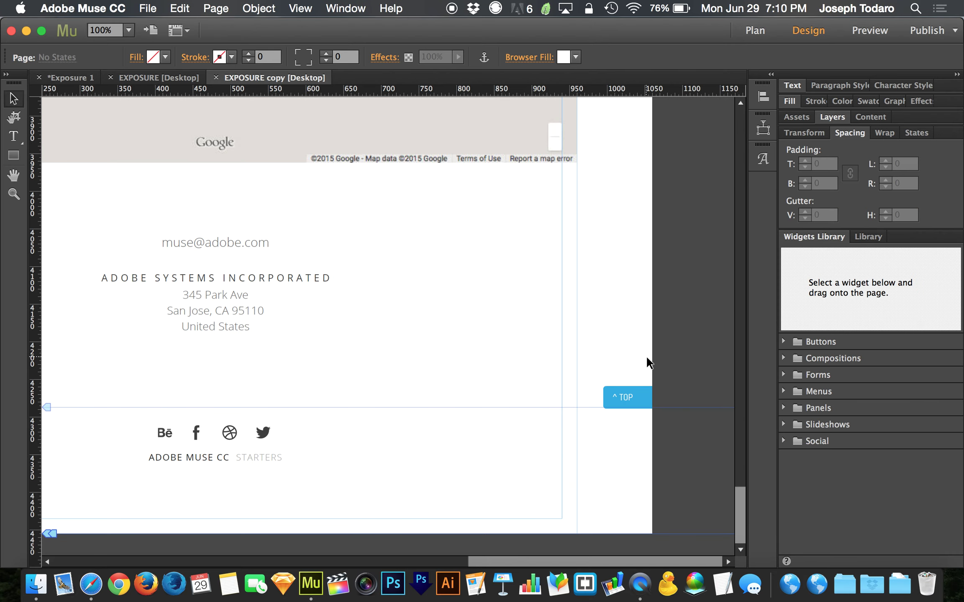
- Preview the page in Safari and test the ^ TOP link, including from the About text
{"action": "key", "text": "super+shift+e"}
{"action": "scroll", "coordinate": [807, 328], "scroll_direction": "down", "scroll_amount": 15}
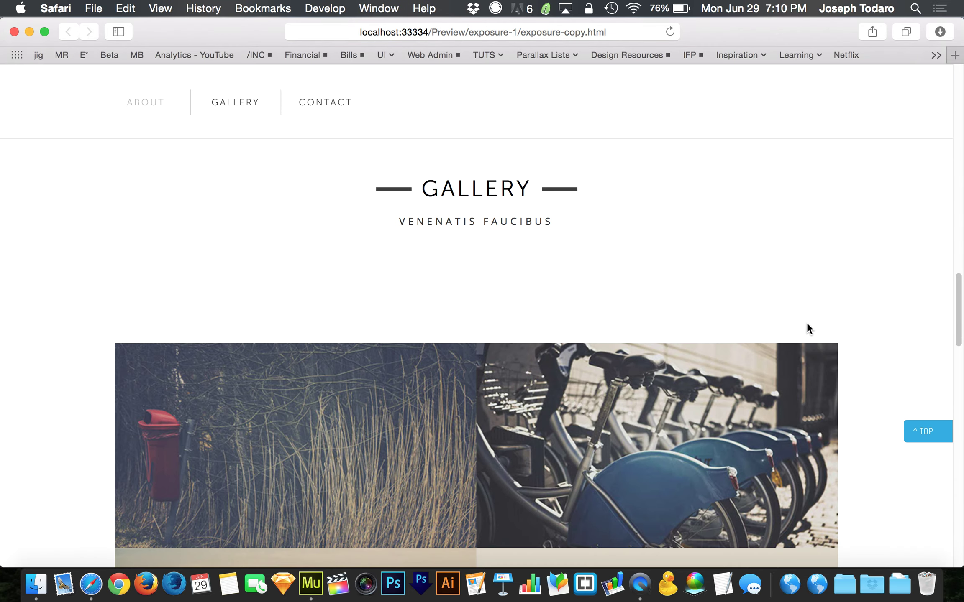
{"action": "left_click", "coordinate": [925, 434]}
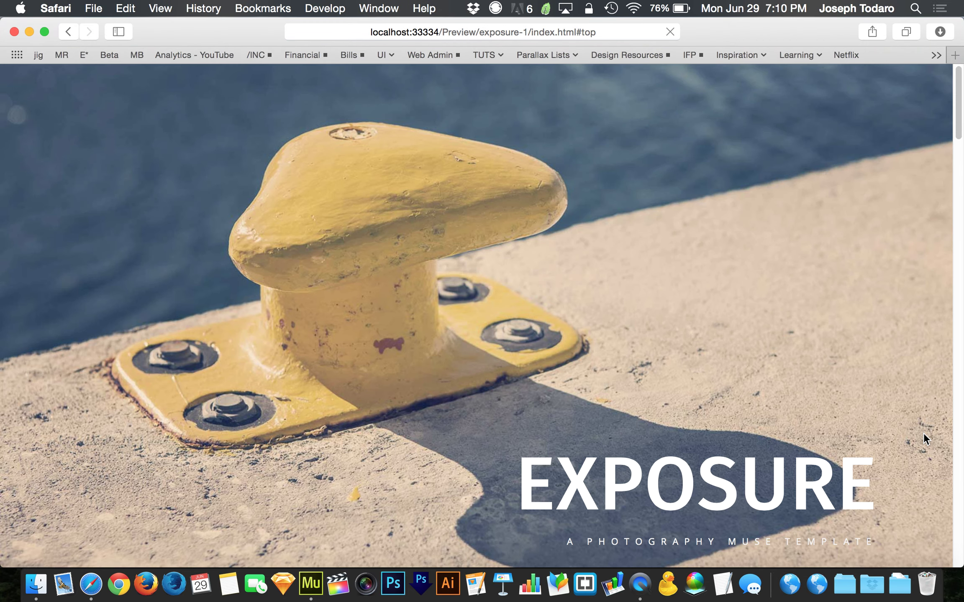
{"action": "scroll", "coordinate": [856, 316], "scroll_direction": "down", "scroll_amount": 15}
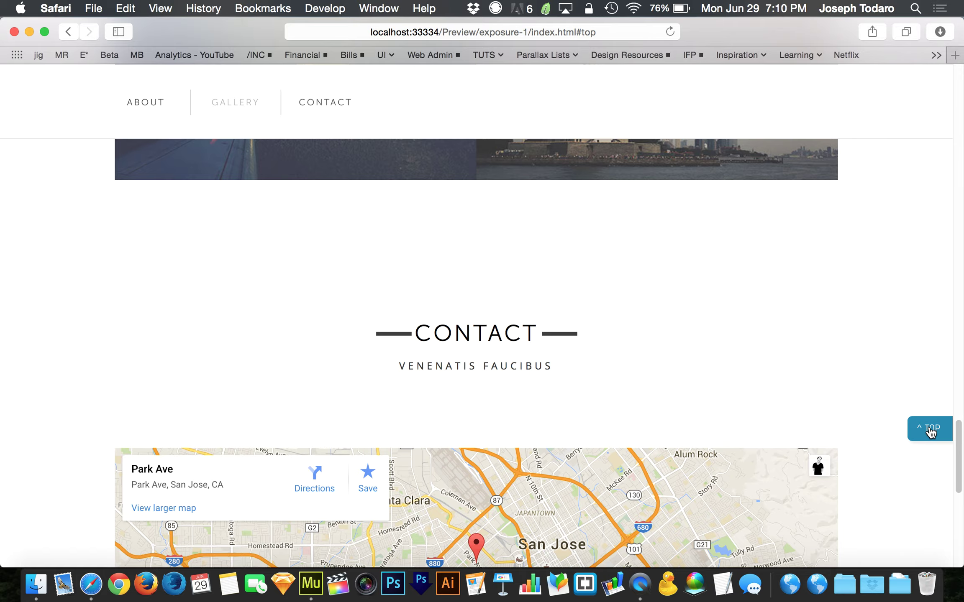
{"action": "left_click", "coordinate": [929, 428]}
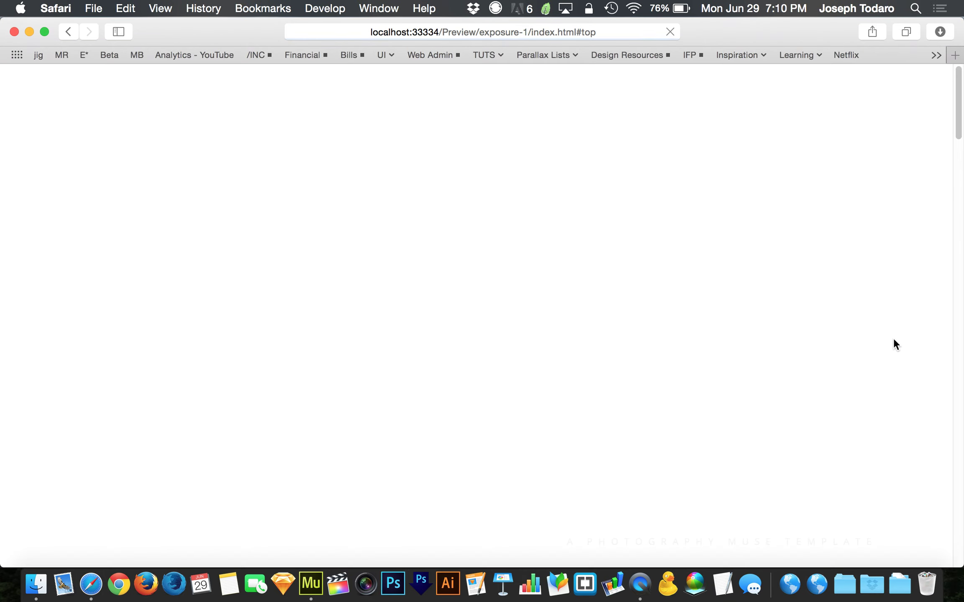
{"action": "scroll", "coordinate": [894, 338], "scroll_direction": "down", "scroll_amount": 5}
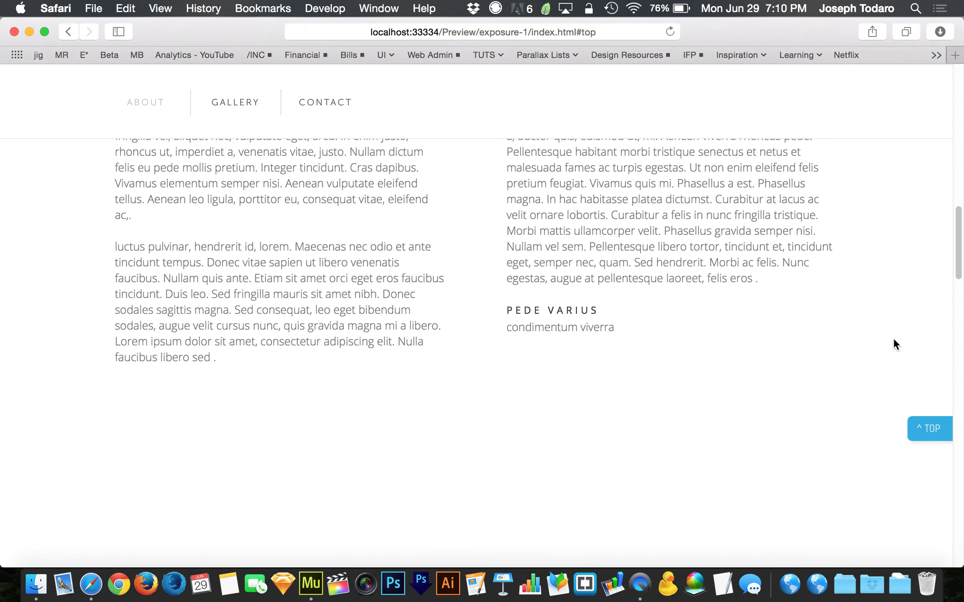
{"action": "left_click", "coordinate": [929, 428]}
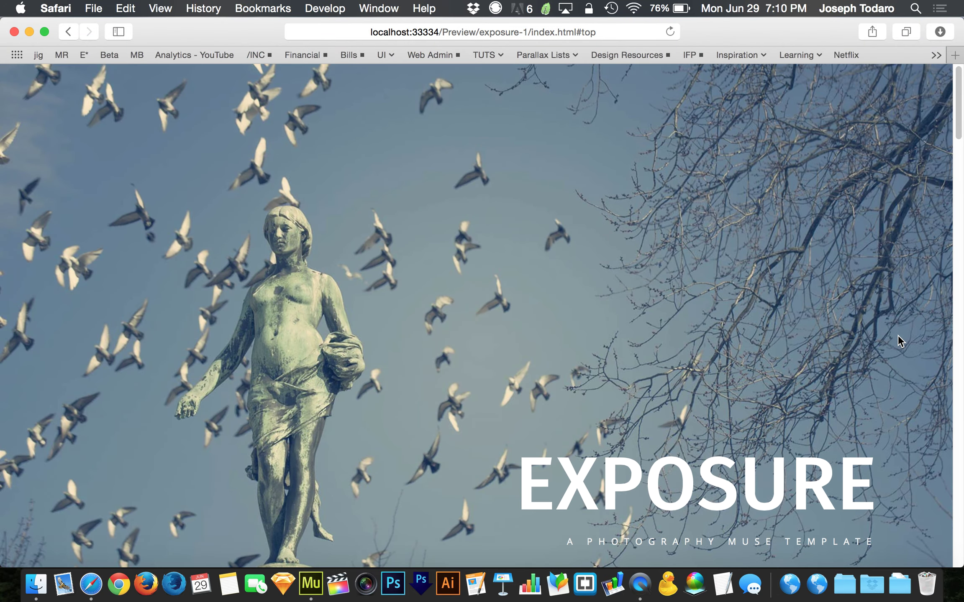
- Retest ^ TOP from lower sections, including Gallery, returning to the EXPOSURE hero each time
{"action": "scroll", "coordinate": [898, 335], "scroll_direction": "down", "scroll_amount": 5}
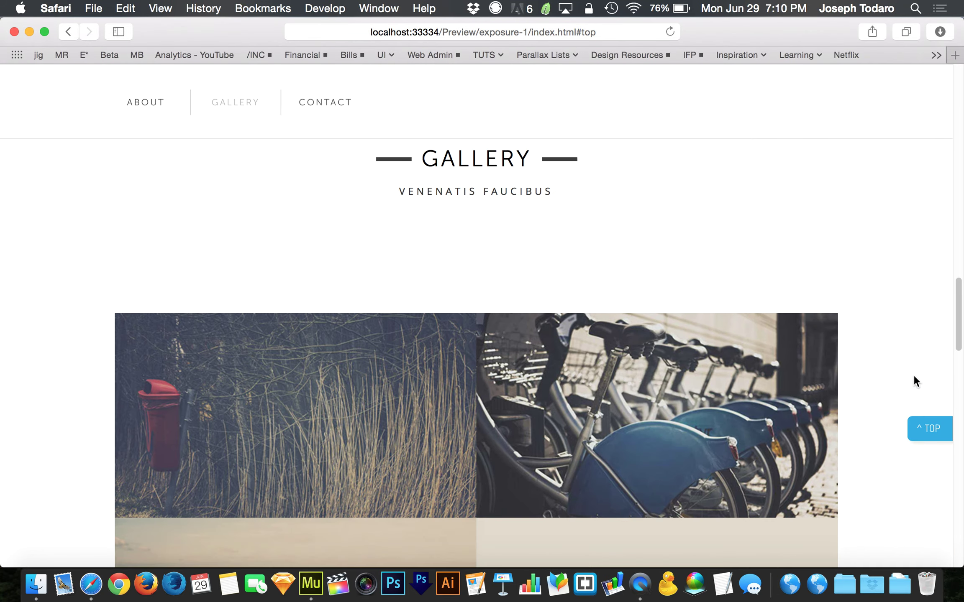
{"action": "left_click", "coordinate": [928, 433]}
{"action": "scroll", "coordinate": [928, 435], "scroll_direction": "down", "scroll_amount": 5}
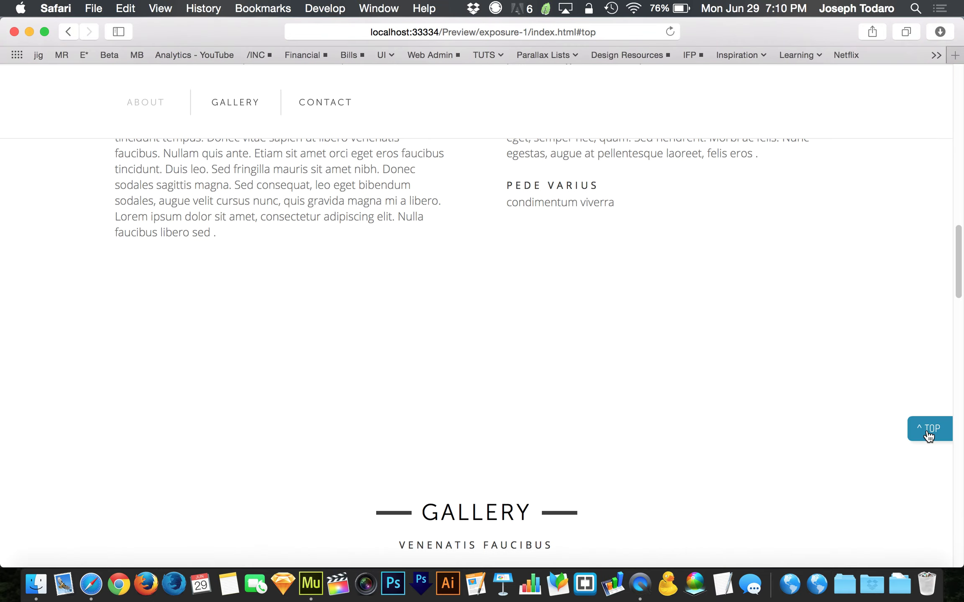
{"action": "left_click", "coordinate": [928, 431]}
{"action": "scroll", "coordinate": [911, 345], "scroll_direction": "down", "scroll_amount": 5}
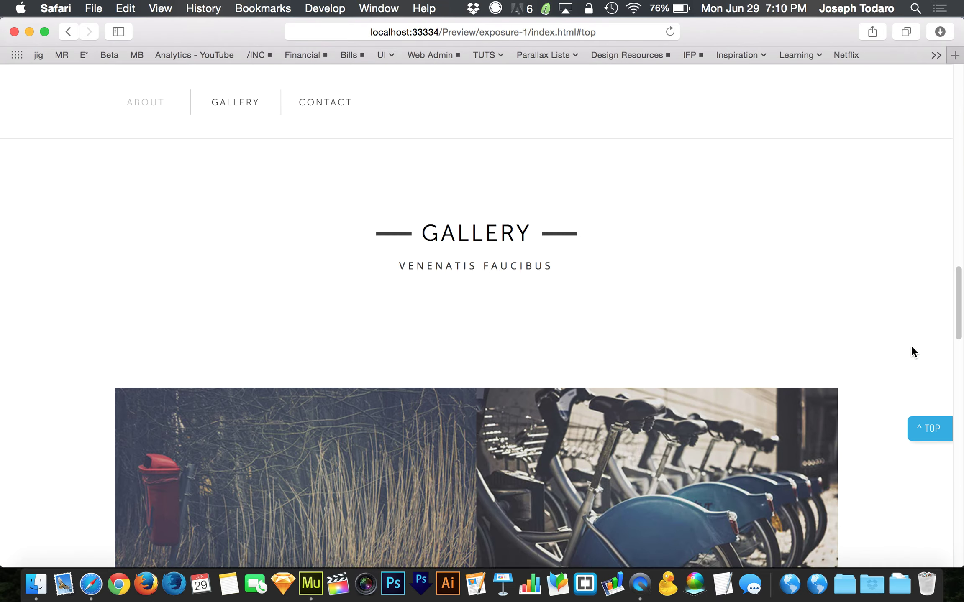
{"action": "left_click", "coordinate": [937, 430]}
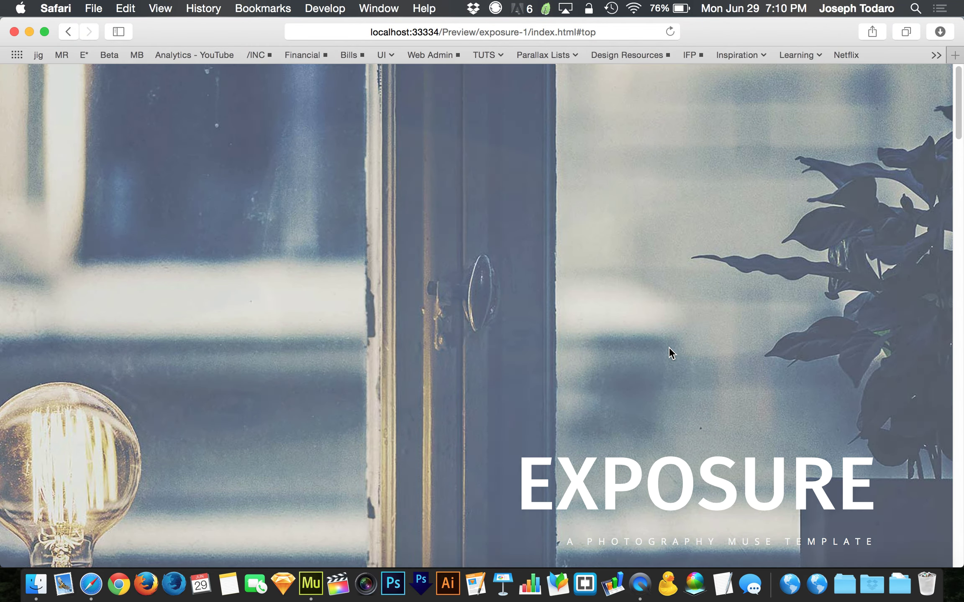
{"action": "key", "text": "super+Tab"}
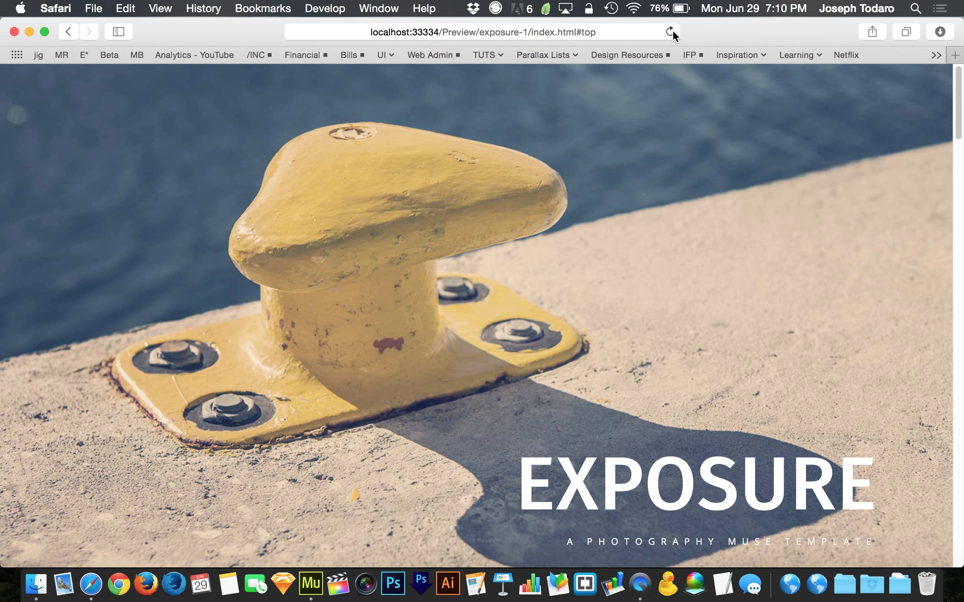
- Reload the Safari preview, confirm ^ TOP scrolls back up, and close the preview window
{"action": "left_click", "coordinate": [670, 31]}
{"action": "left_click", "coordinate": [669, 31]}
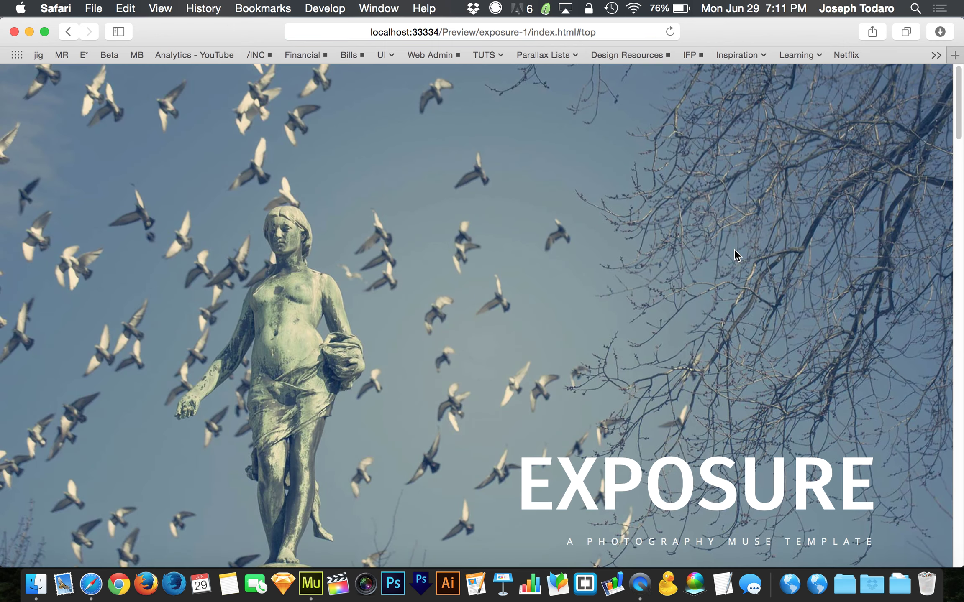
{"action": "scroll", "coordinate": [749, 257], "scroll_direction": "down", "scroll_amount": 20}
{"action": "left_click", "coordinate": [926, 439]}
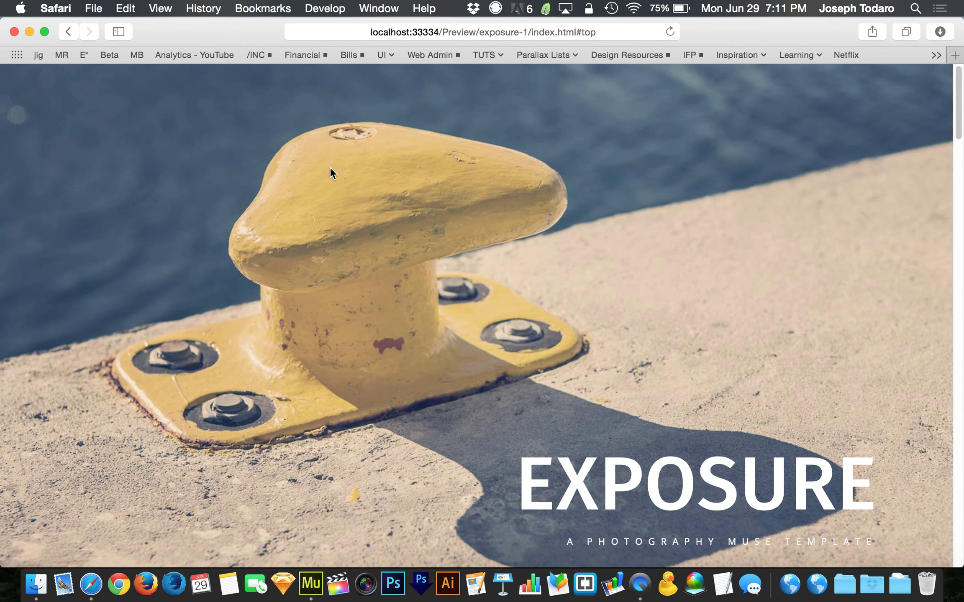
{"action": "key", "text": "super+w"}
{"action": "left_click", "coordinate": [609, 323]}
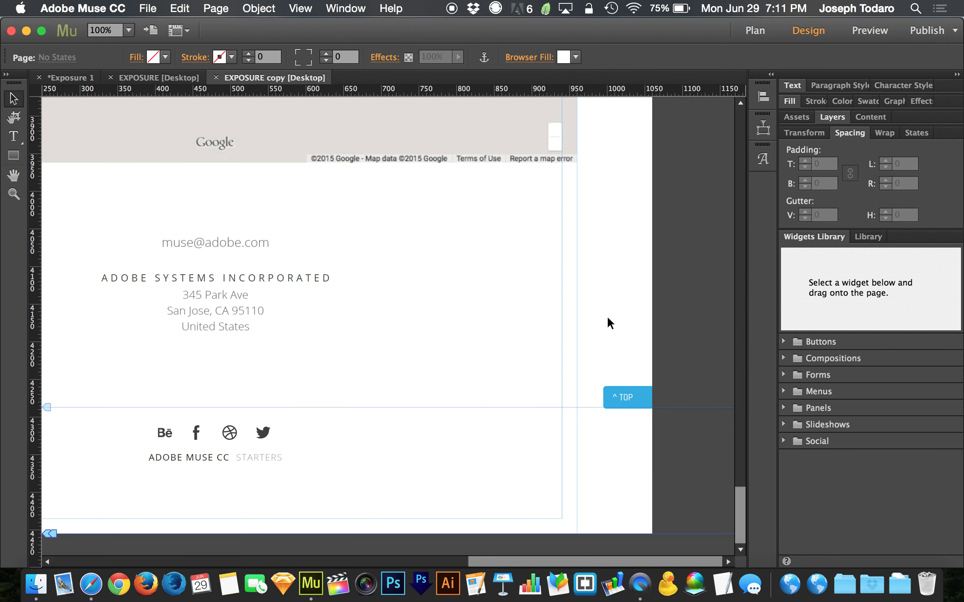
{"action": "scroll", "coordinate": [701, 342], "scroll_direction": "left", "scroll_amount": 5}
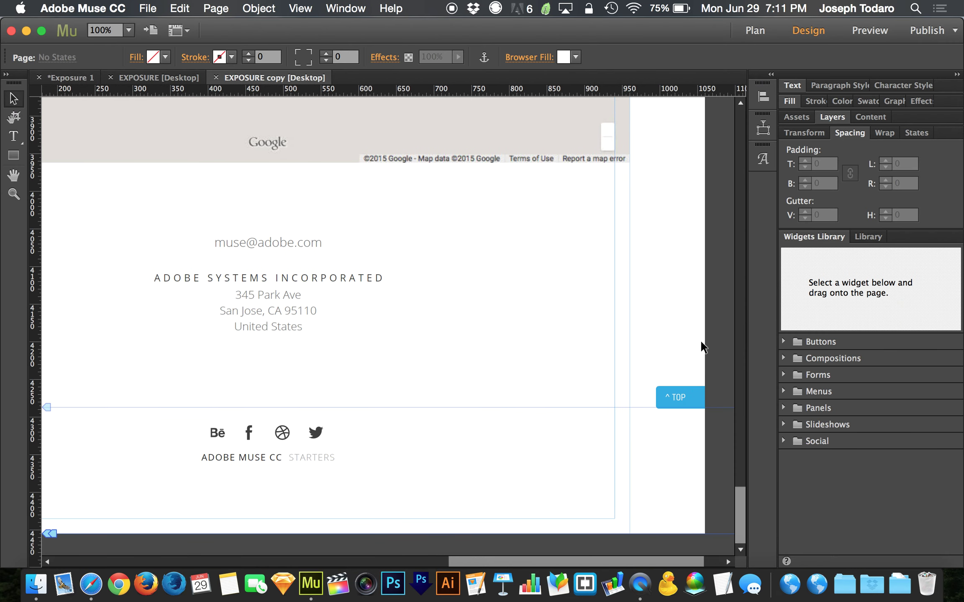